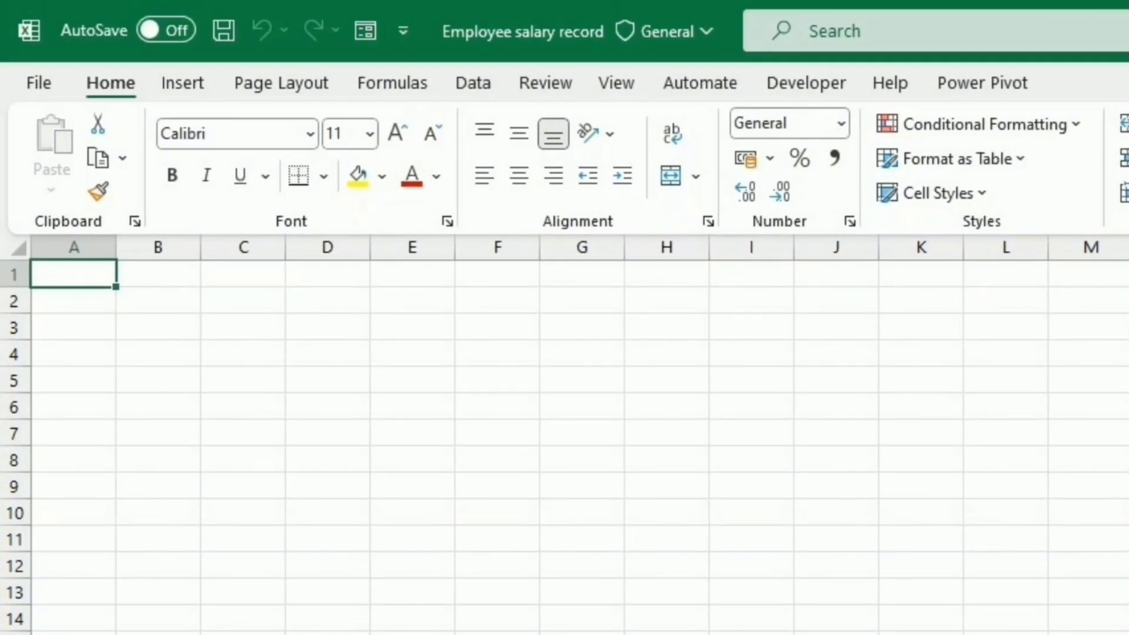
- Switch to Page Layout view with Narrow margins, then narrow column A and widen columns B–E
click(606, 73)
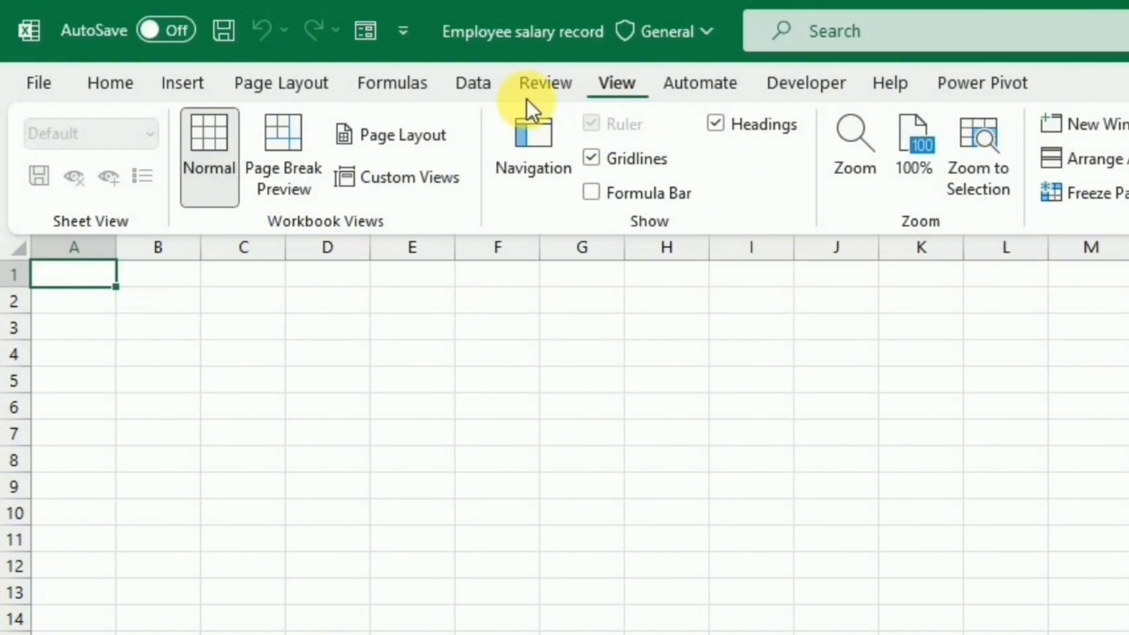
click(372, 138)
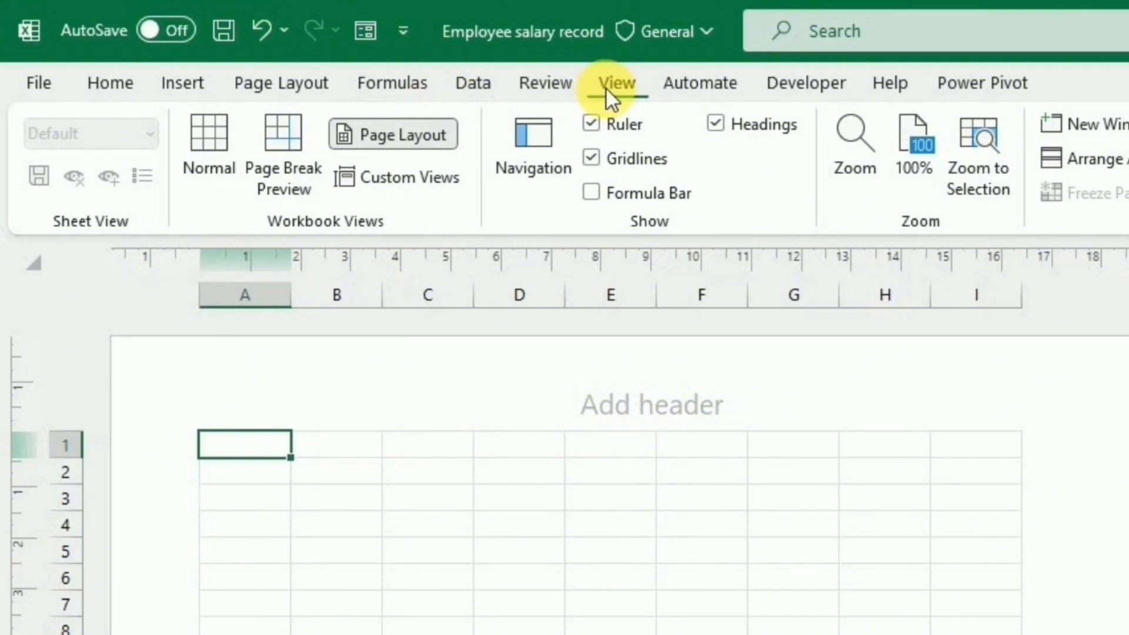
click(307, 85)
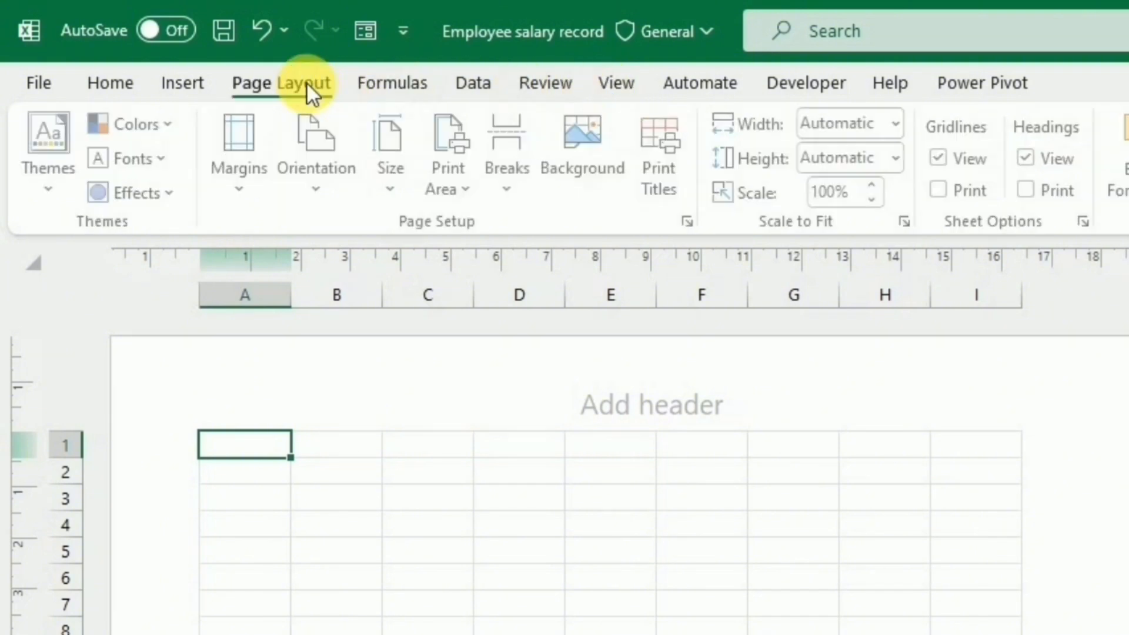
click(250, 185)
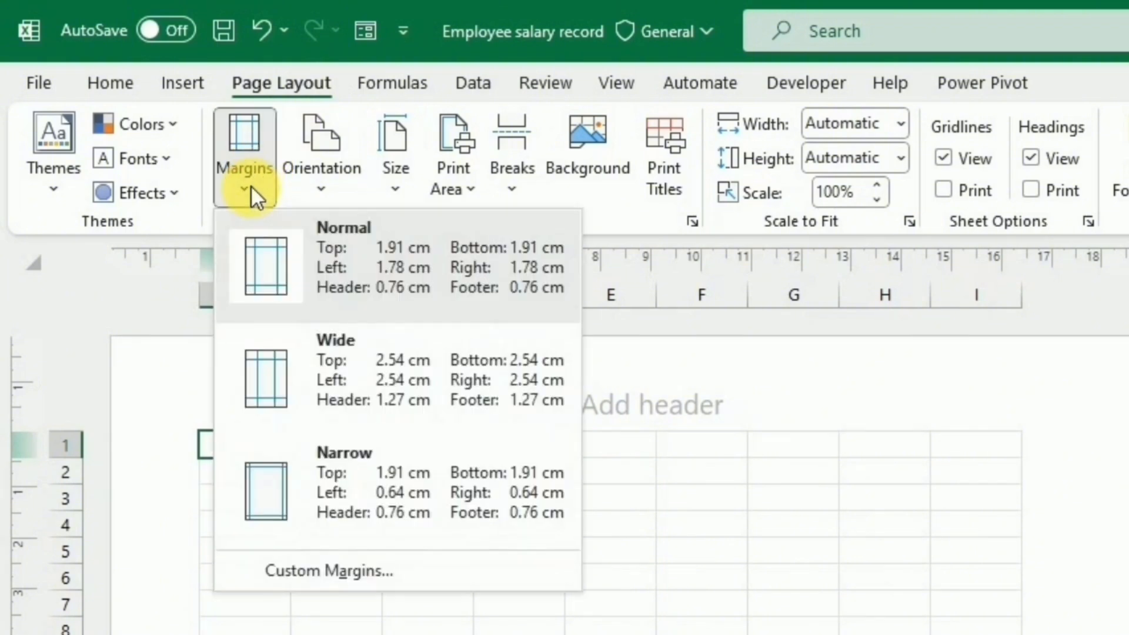
click(340, 483)
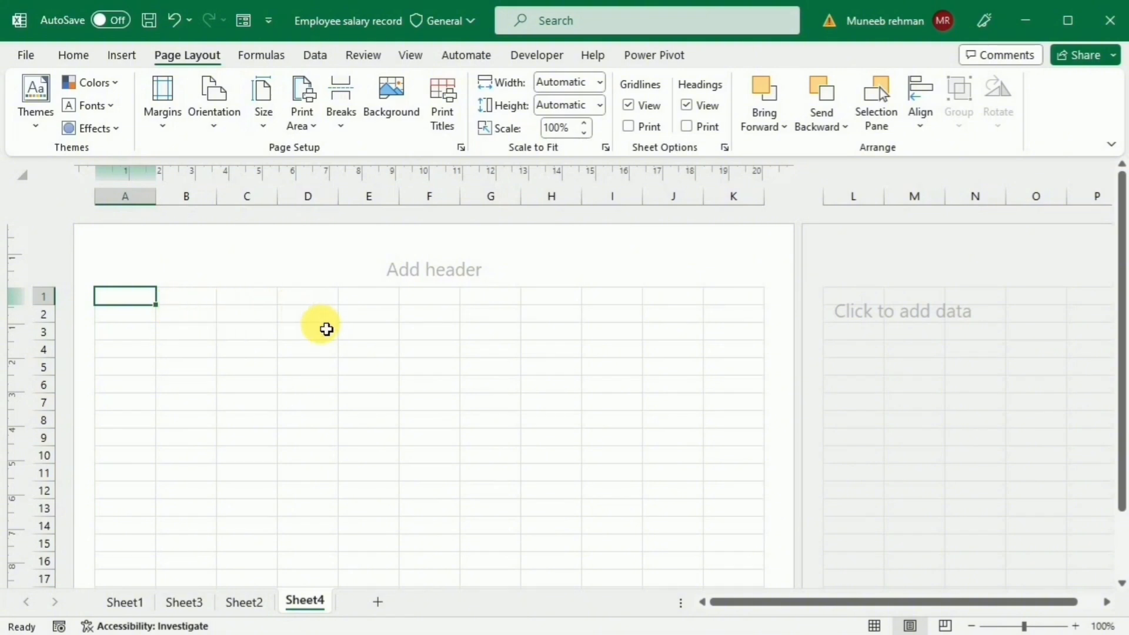
drag(232, 213, 307, 212)
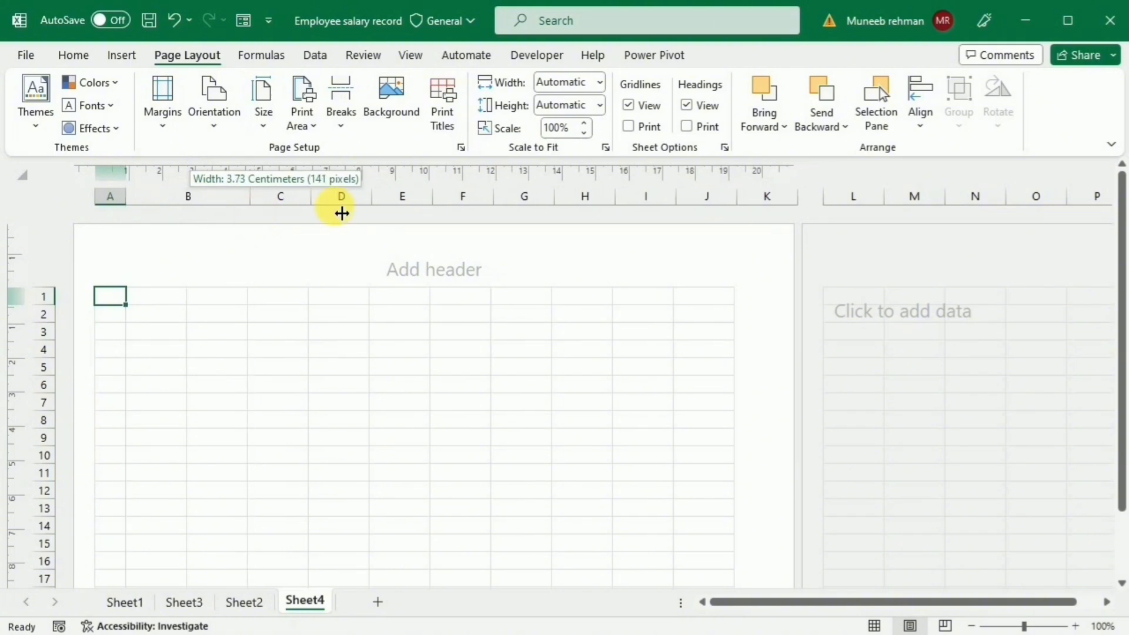
drag(382, 211, 701, 217)
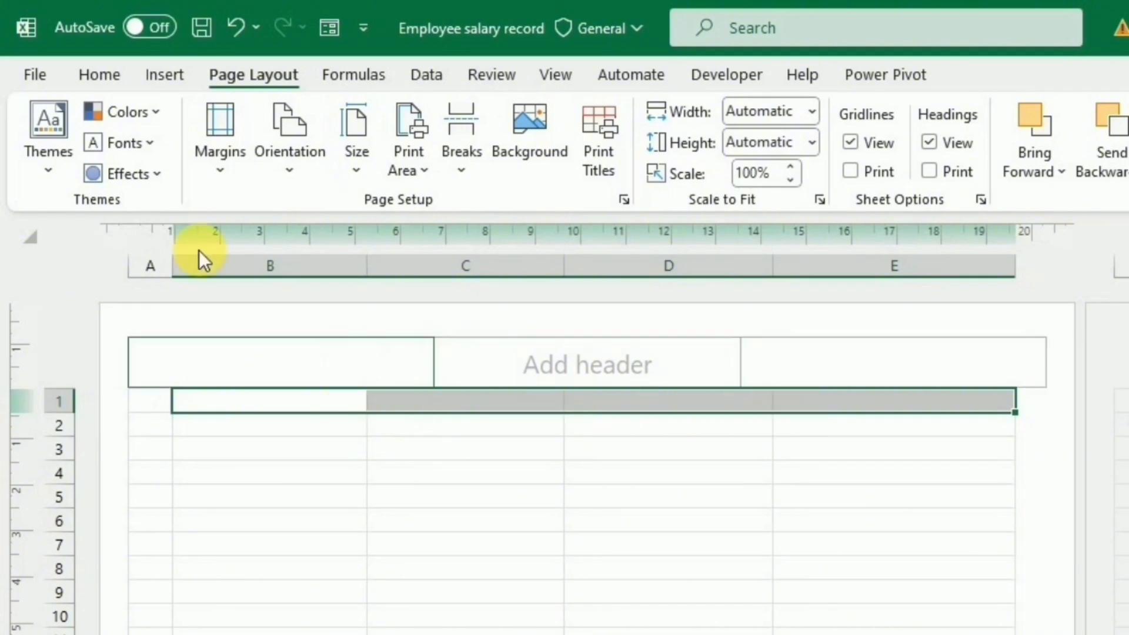
- Merge and centre B1:E1 and enter the title 'Global Academy of Sciences'
click(104, 79)
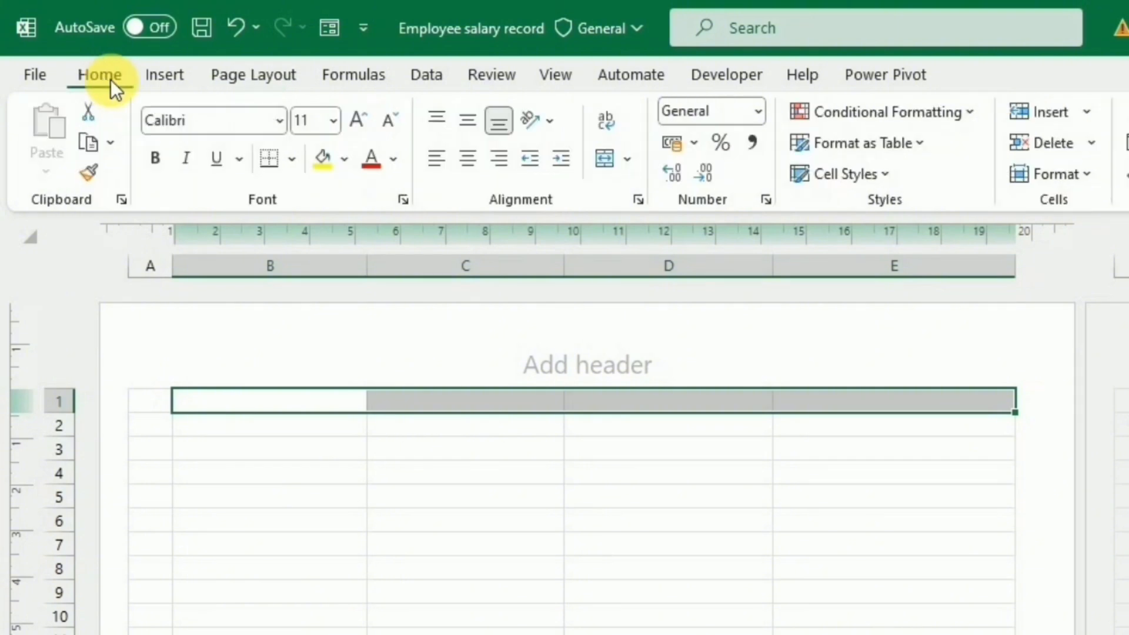
click(570, 168)
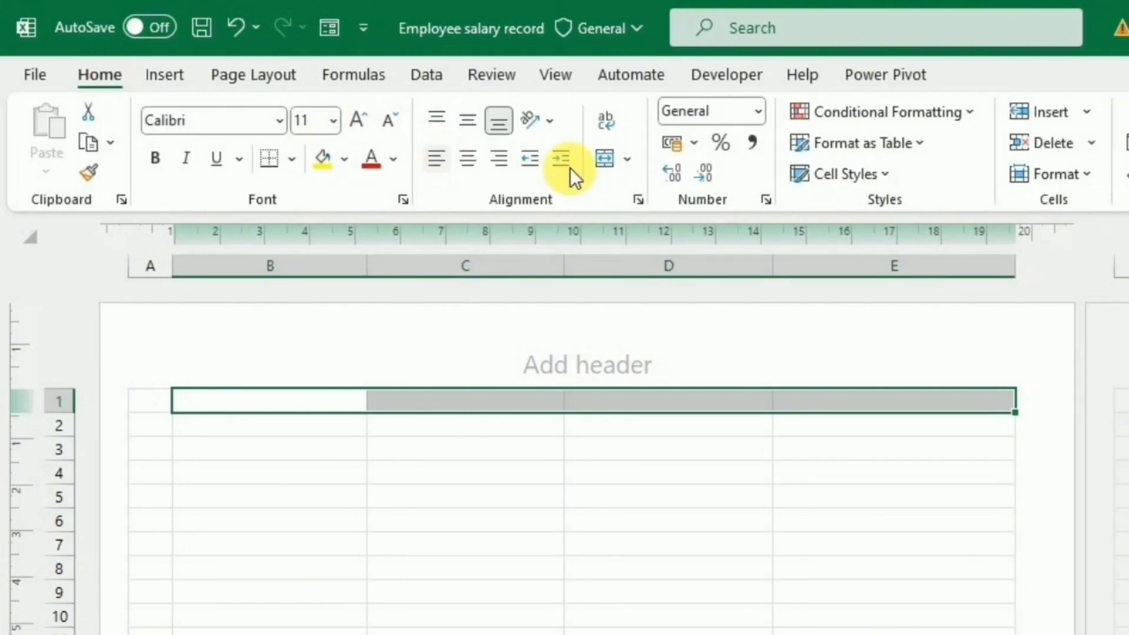
click(602, 159)
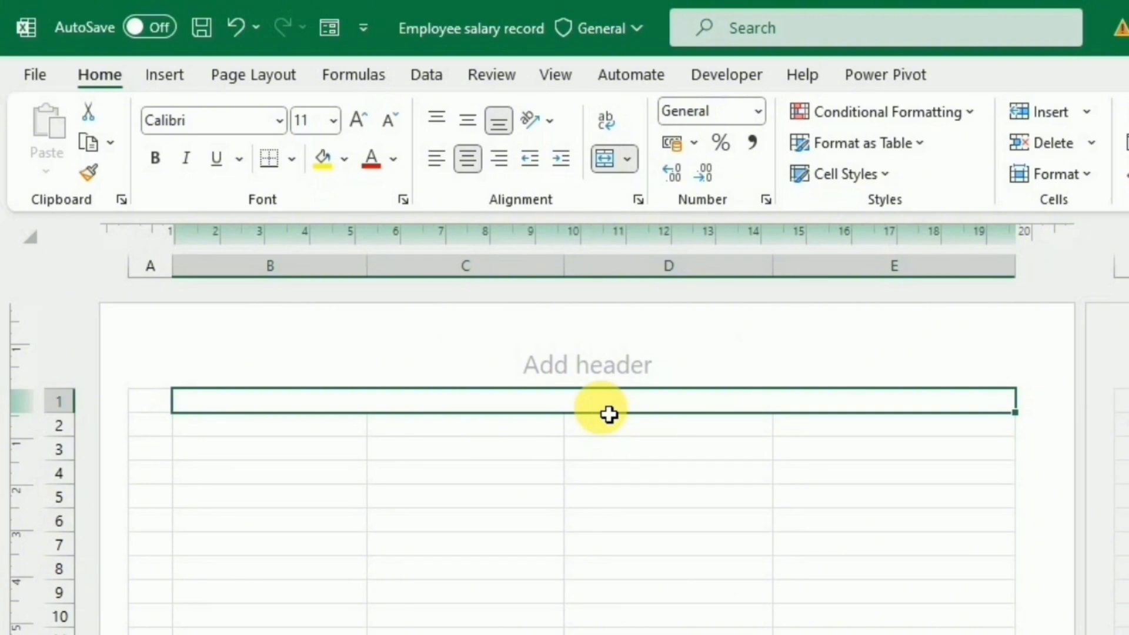
text(Glo)
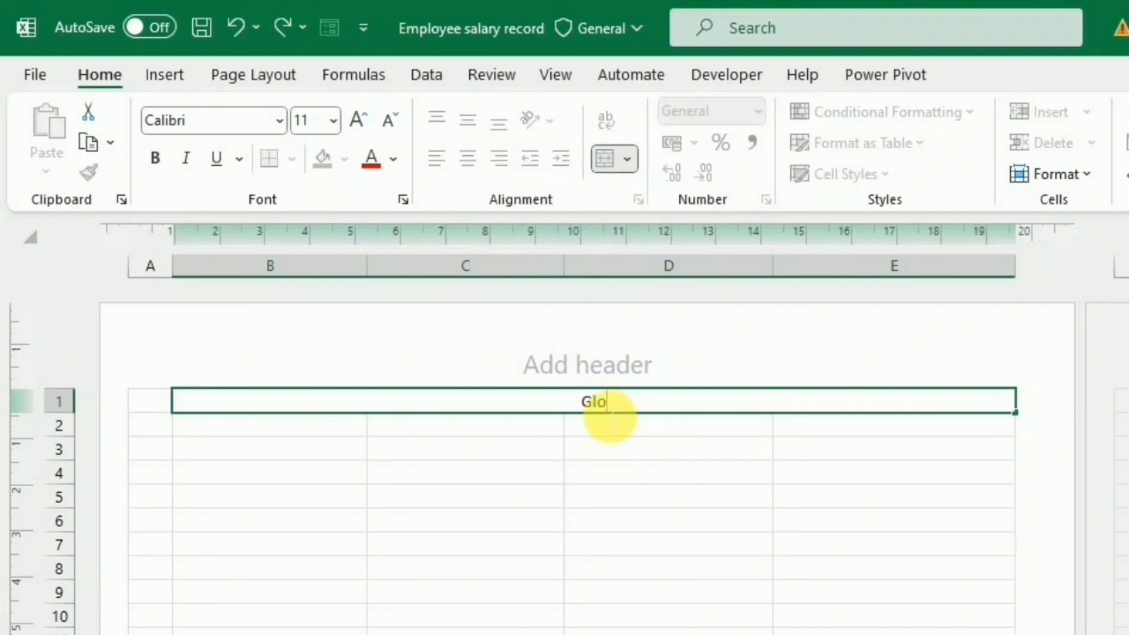
text(bal Academy of Sciences)
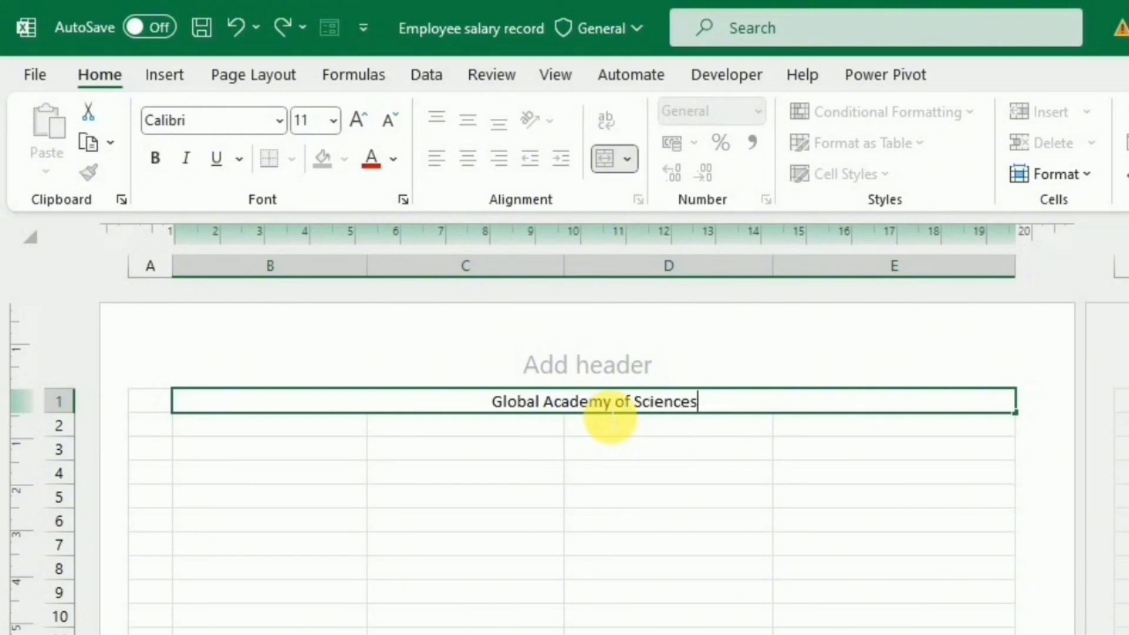
- Format the title as 28 pt bold
drag(713, 404, 490, 406)
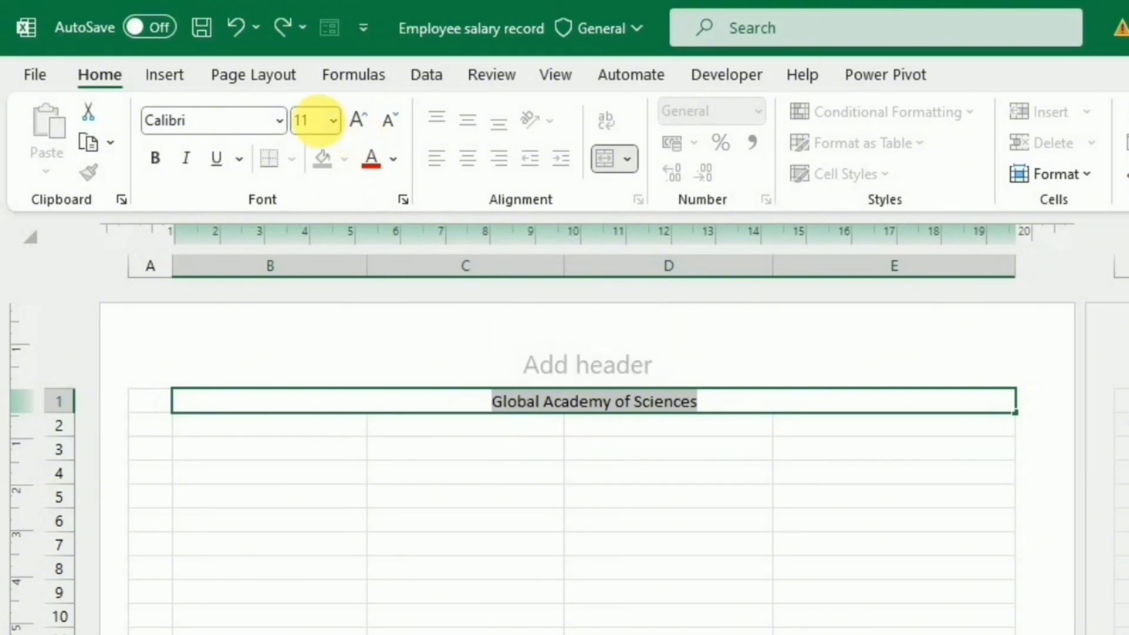
click(312, 120)
text(28)
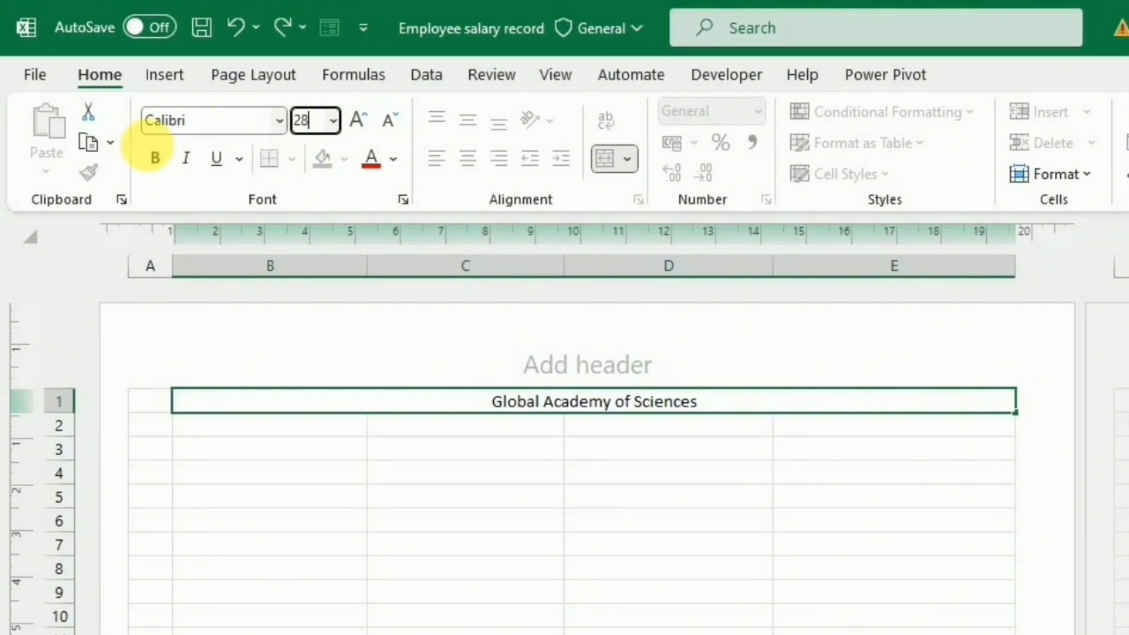
click(156, 158)
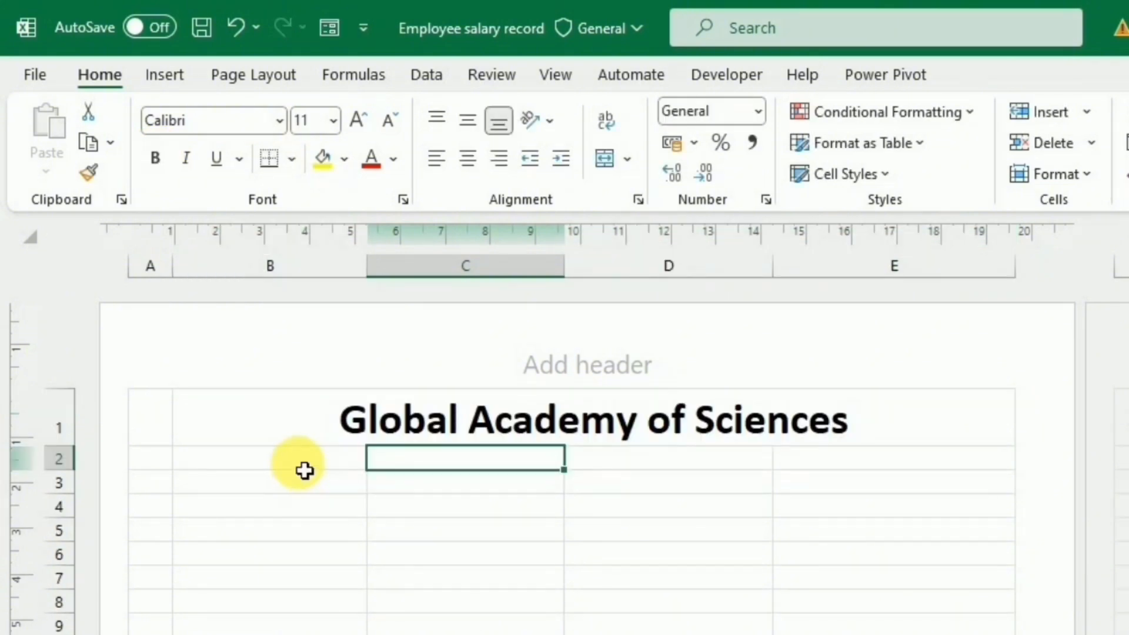
click(304, 468)
drag(392, 468, 856, 467)
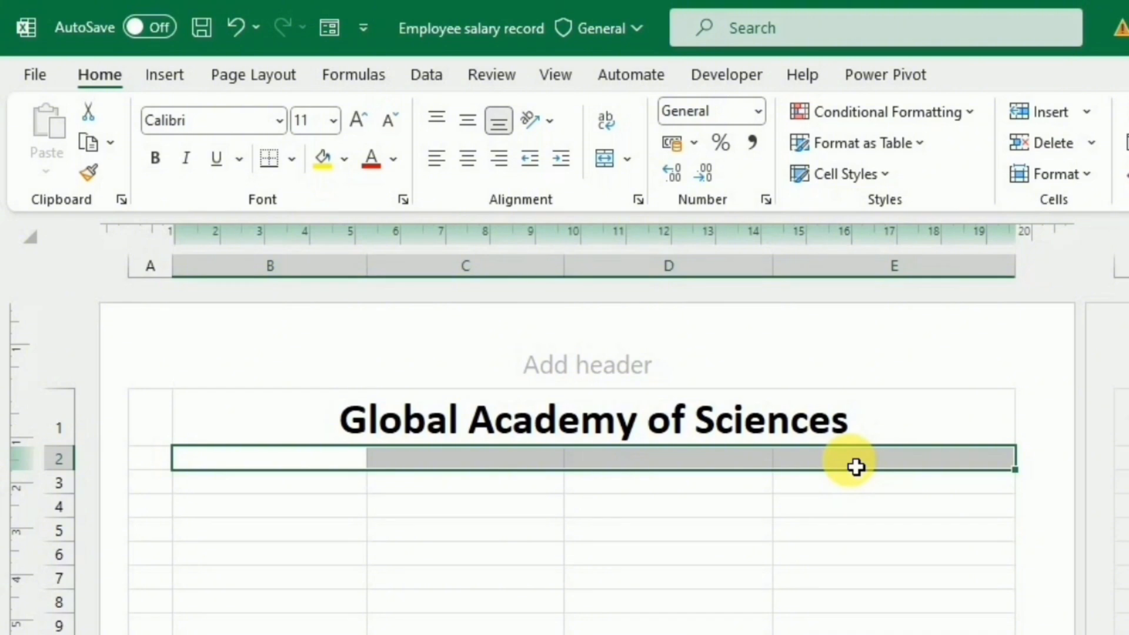
- Merge B2:E2 with the pasted address, and merge B3:E3 with 'Monthly Salary Slip'
click(605, 158)
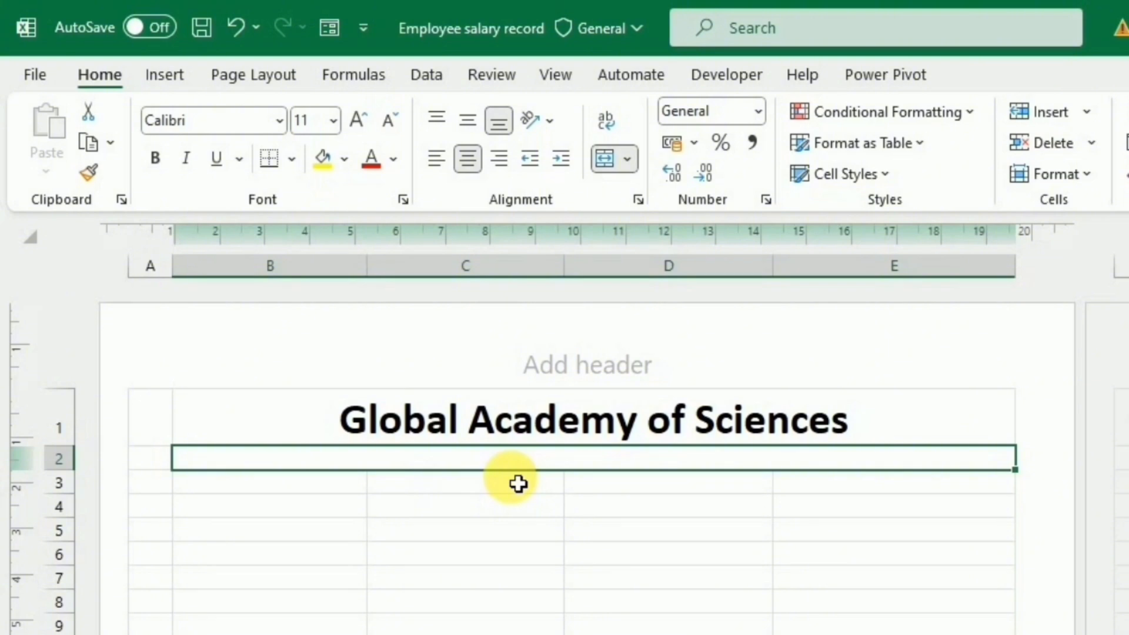
text(Park City (Phase-II), 10-km Sorab Road, Lahore)
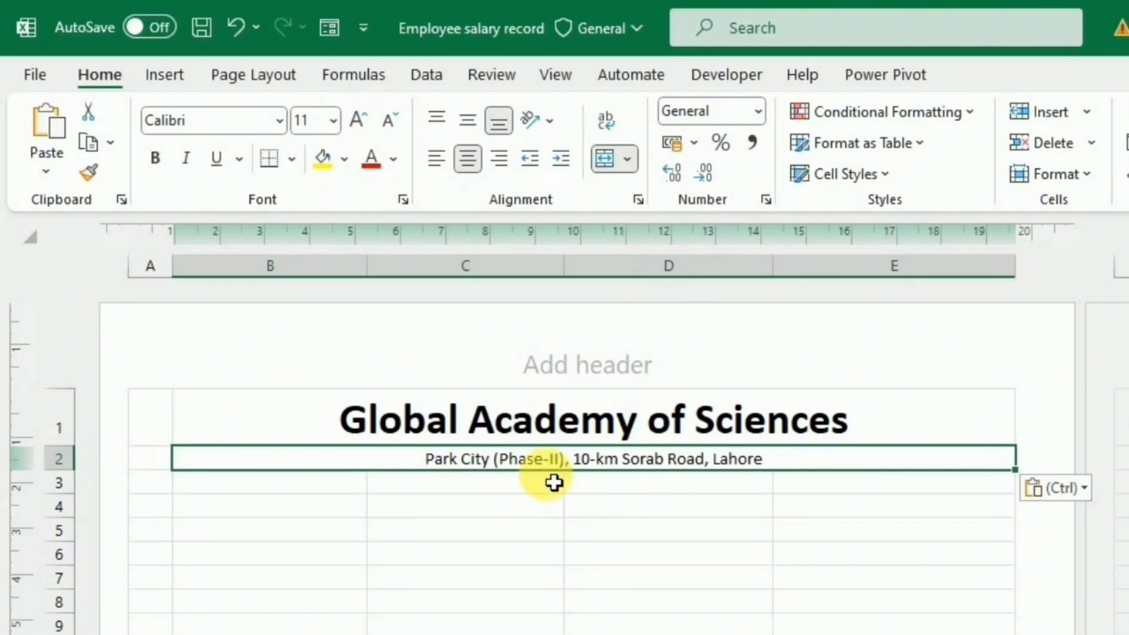
click(365, 485)
drag(385, 491, 854, 481)
click(601, 157)
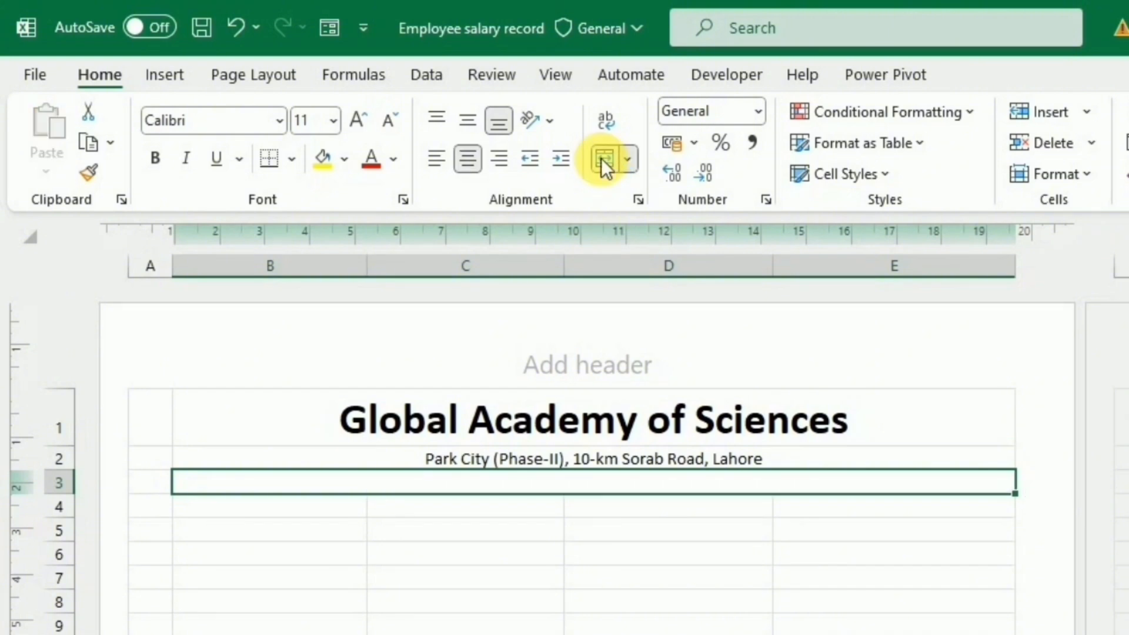
text(Monthly Salary Slip)
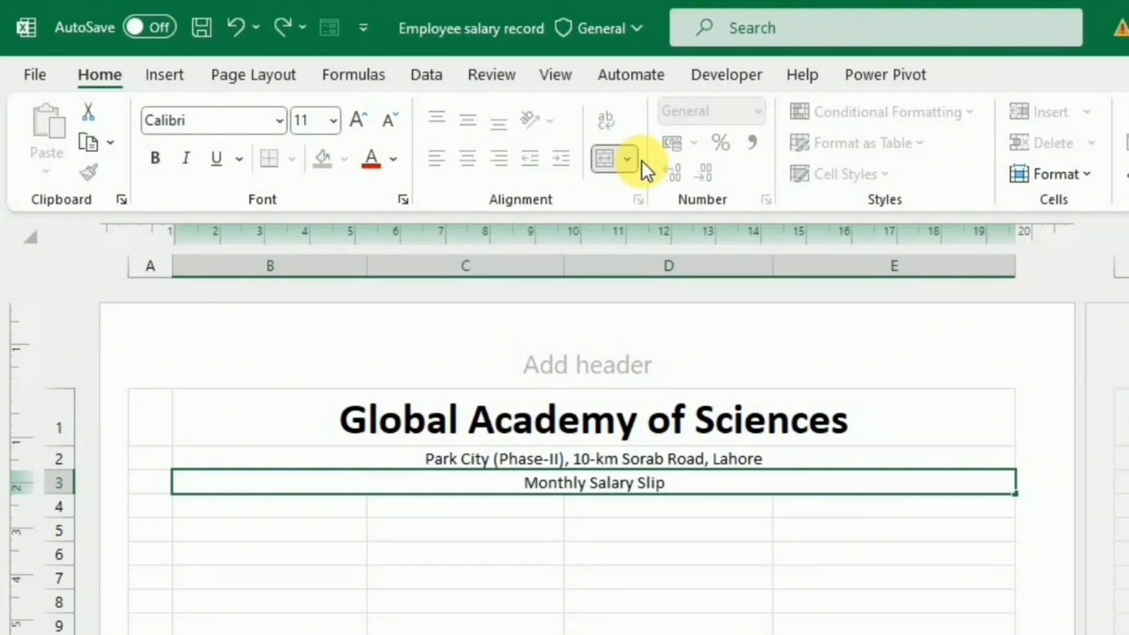
- Make the subtitle bold 14 pt and add a thick bottom border under row 3
drag(666, 484, 523, 489)
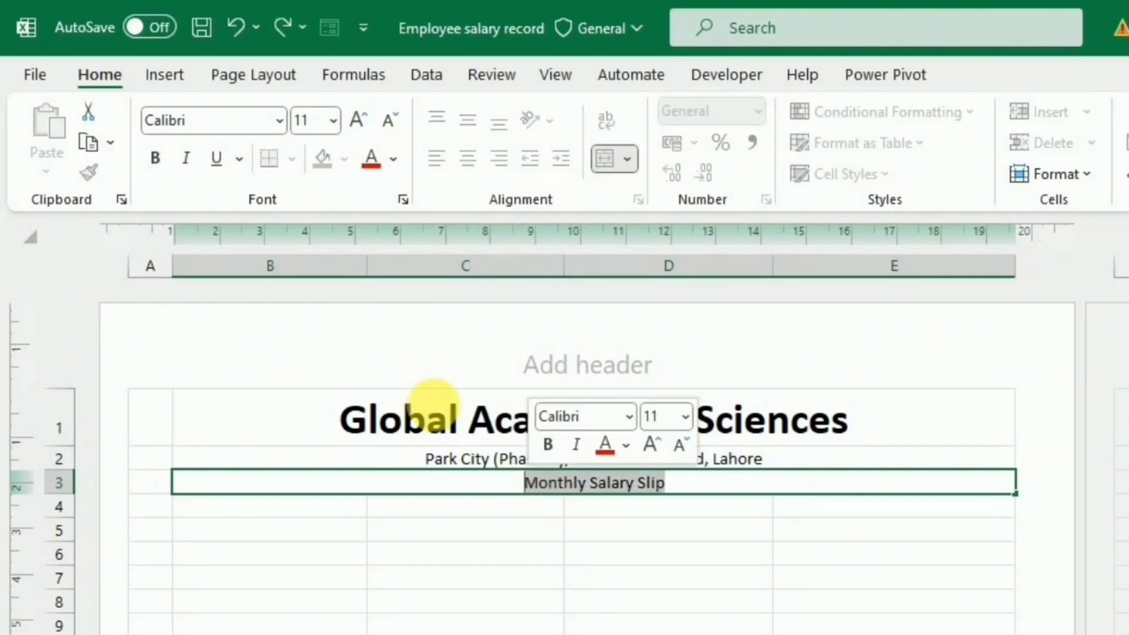
click(359, 121)
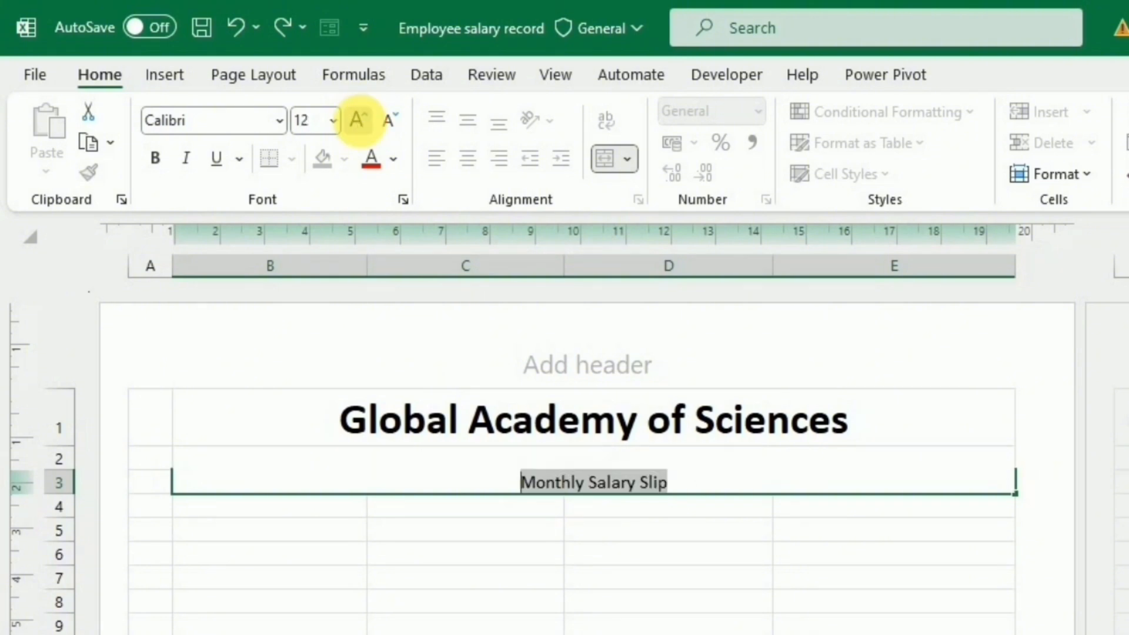
click(359, 121)
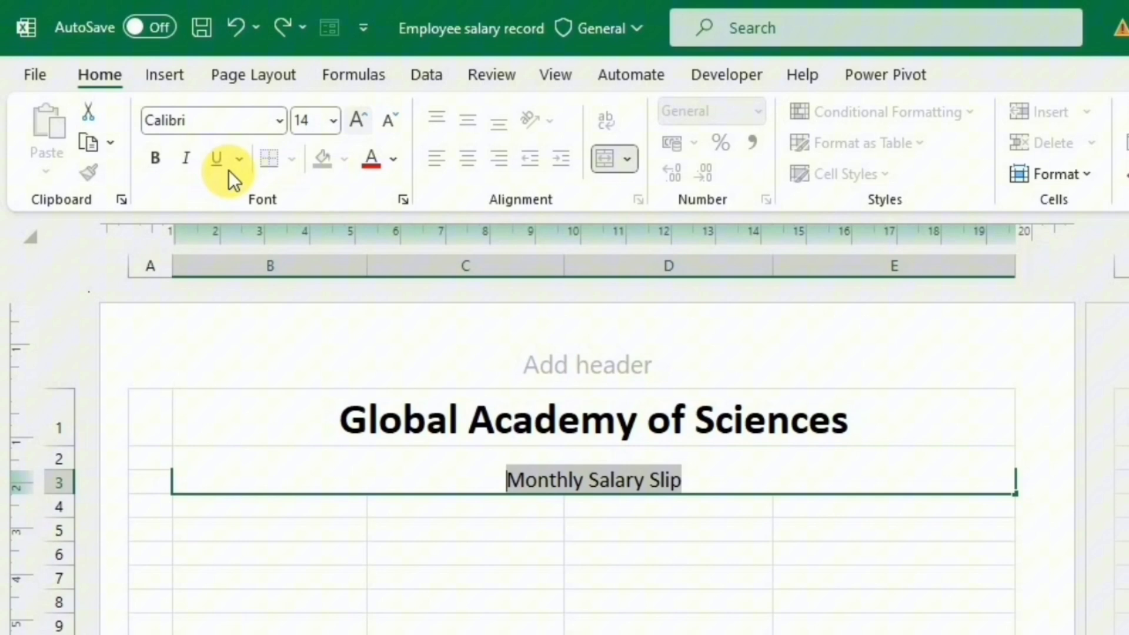
click(160, 160)
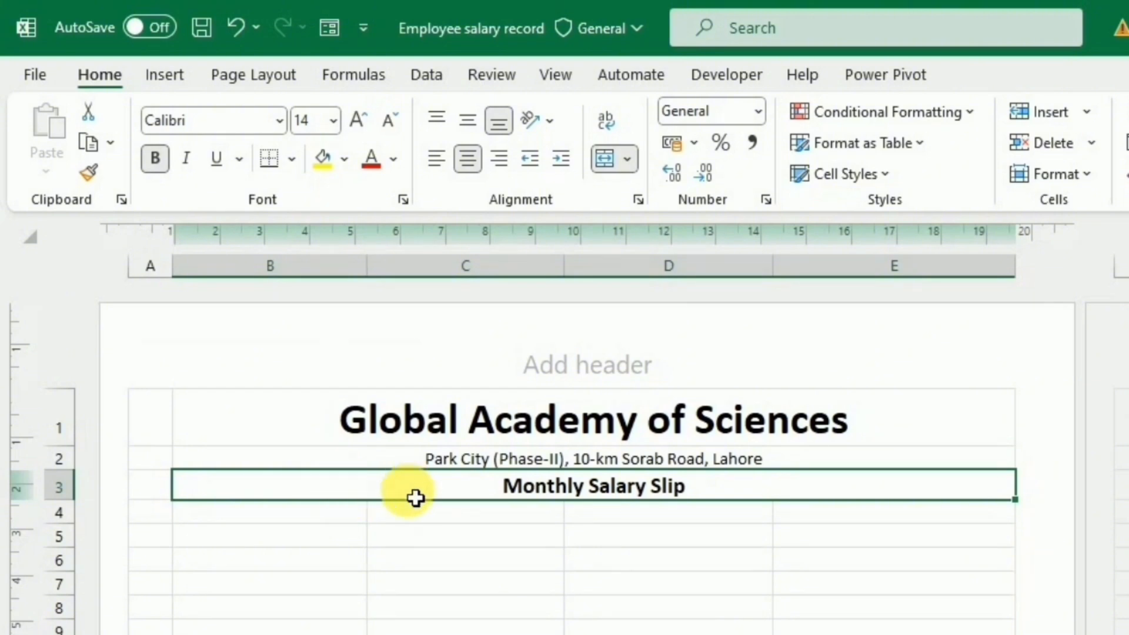
click(292, 159)
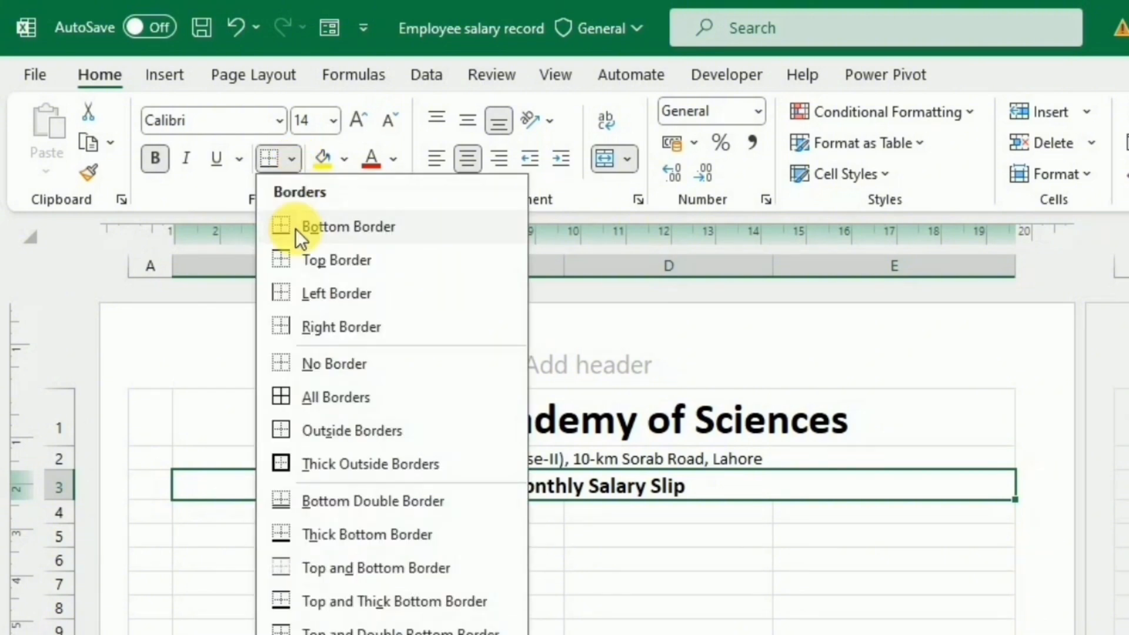
click(327, 533)
click(248, 523)
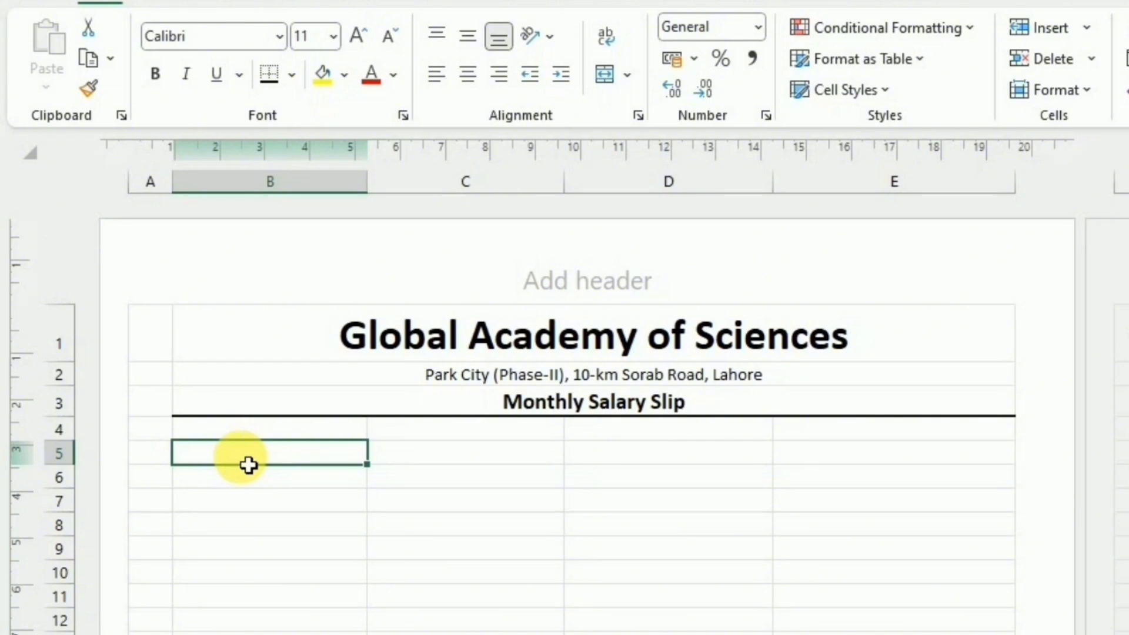
- Enter the labels Employee ID, Name, Designation and Month & Year in rows 5–6
text(Em)
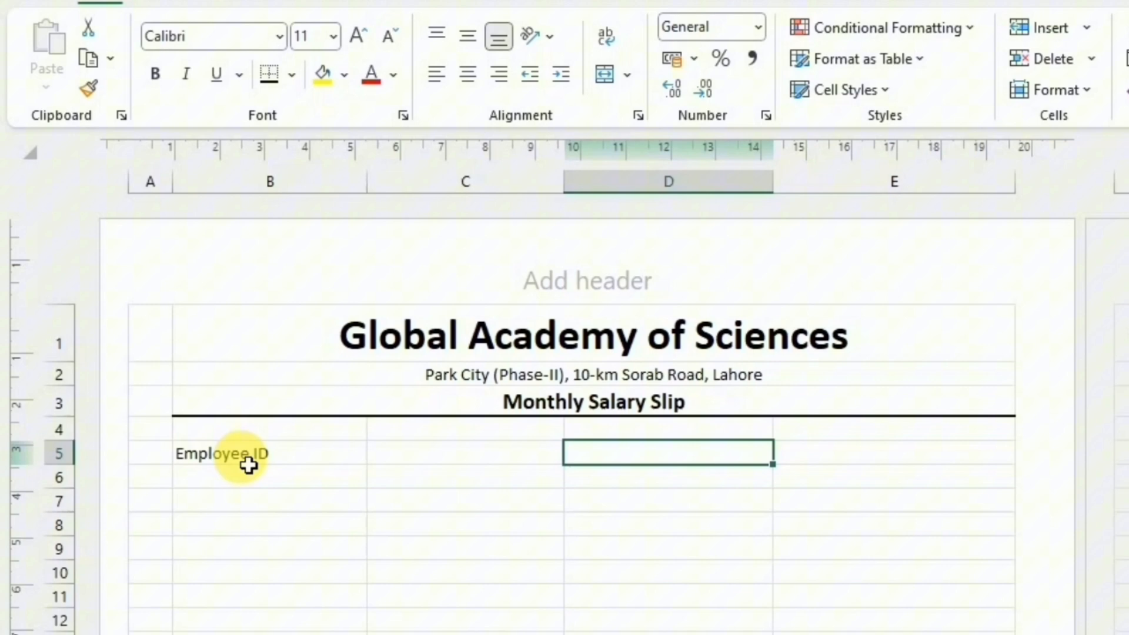
text(Name)
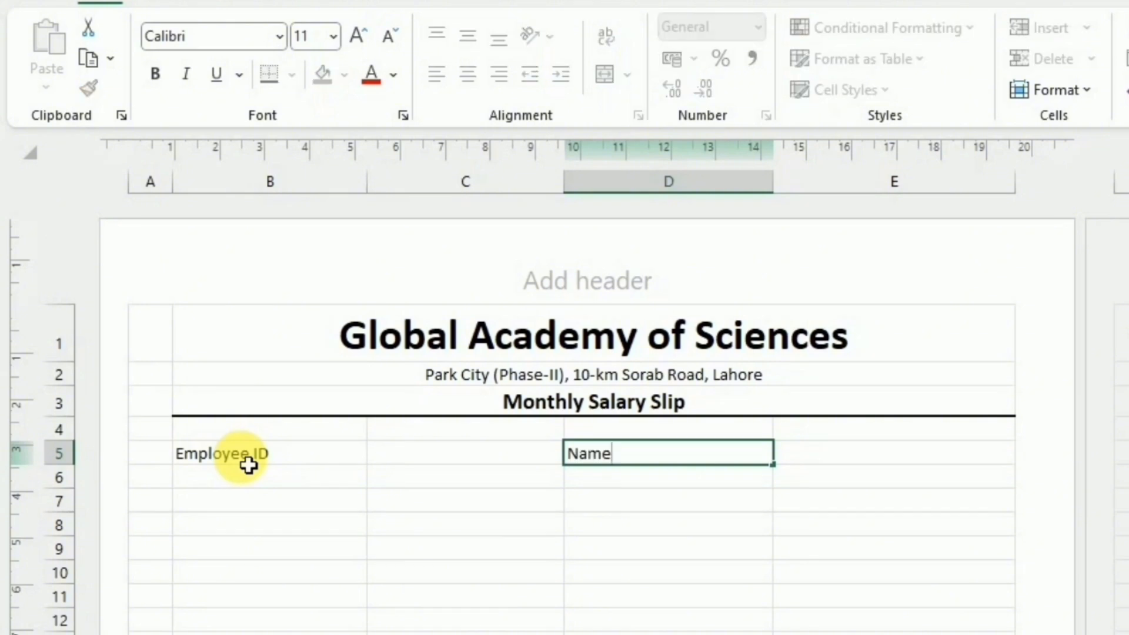
click(248, 465)
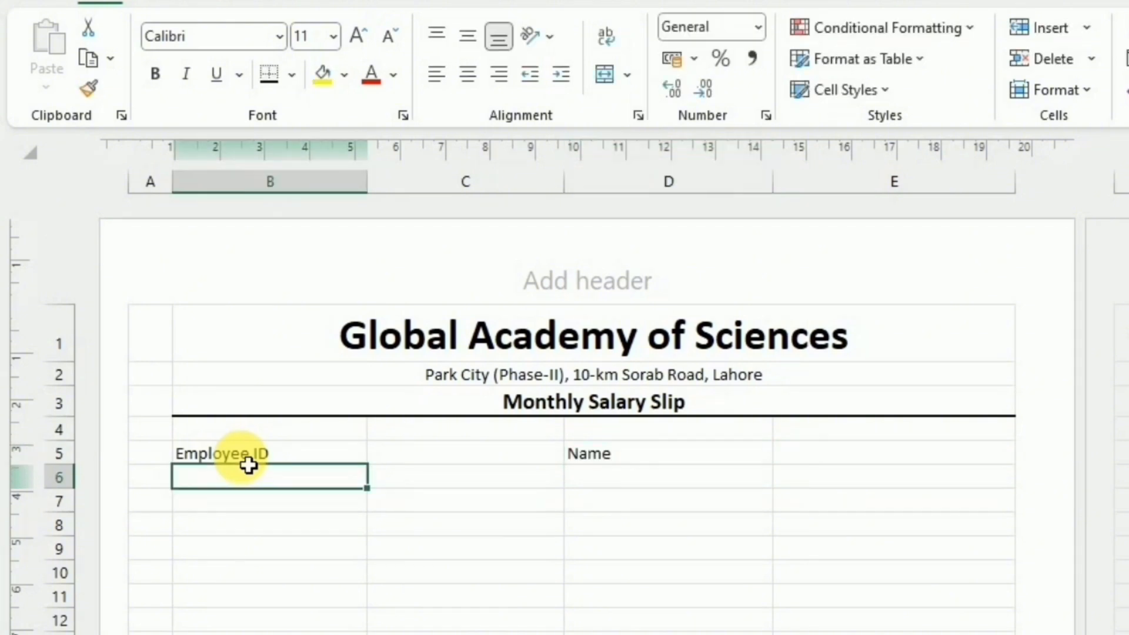
text(Designation)
key(Tab)
key(Tab)
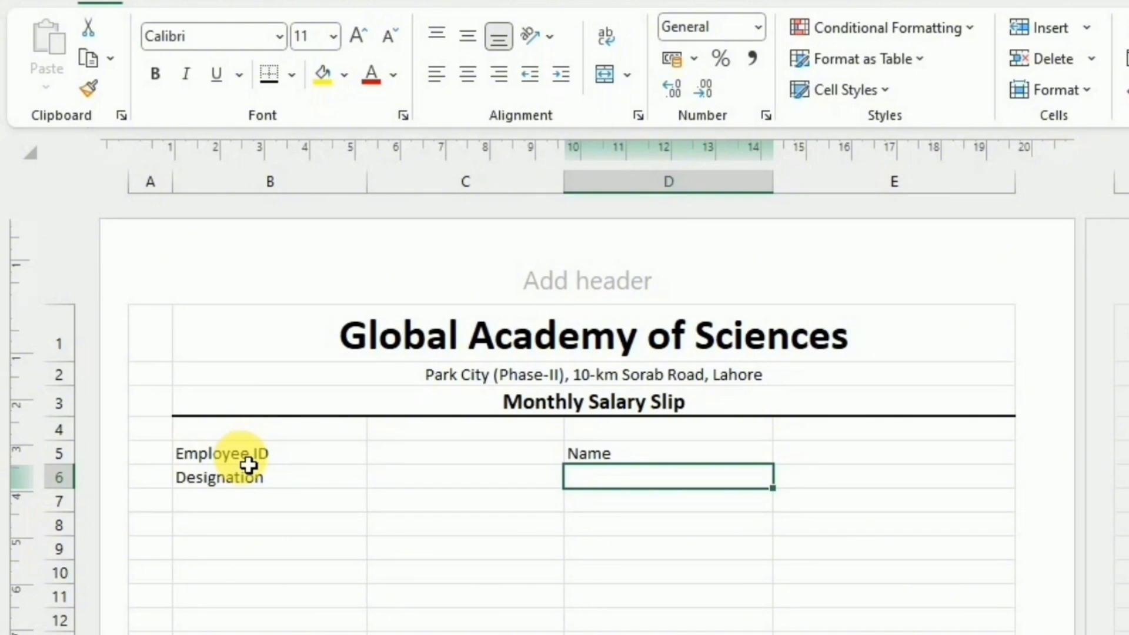
text(Month & Year)
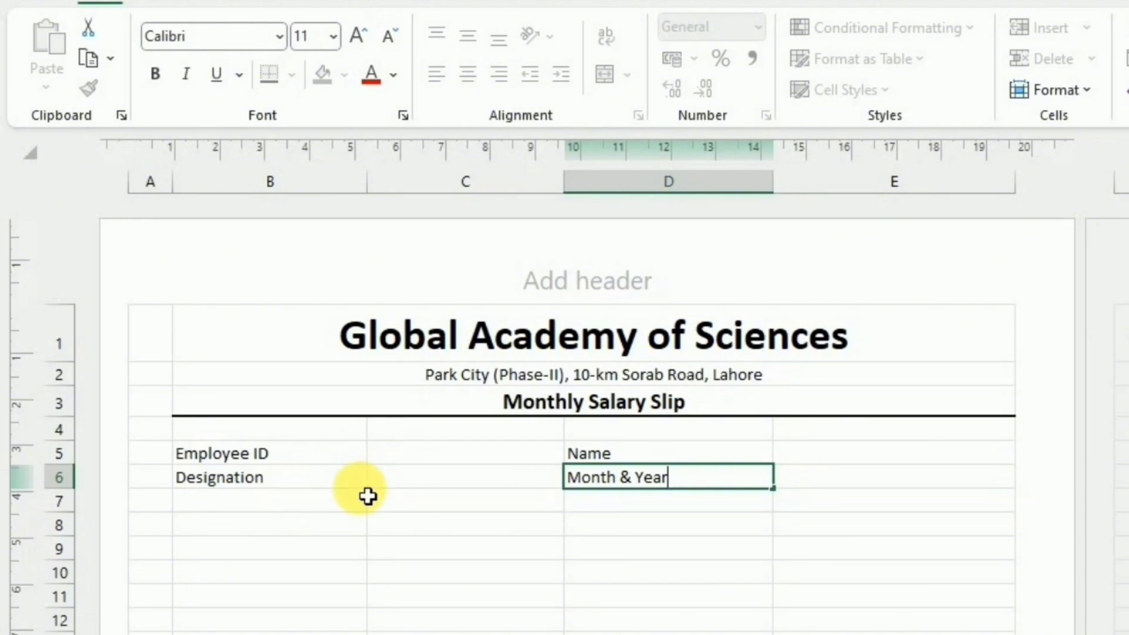
- Make the B5:E6 labels bold 12 pt with all borders
drag(284, 459, 919, 490)
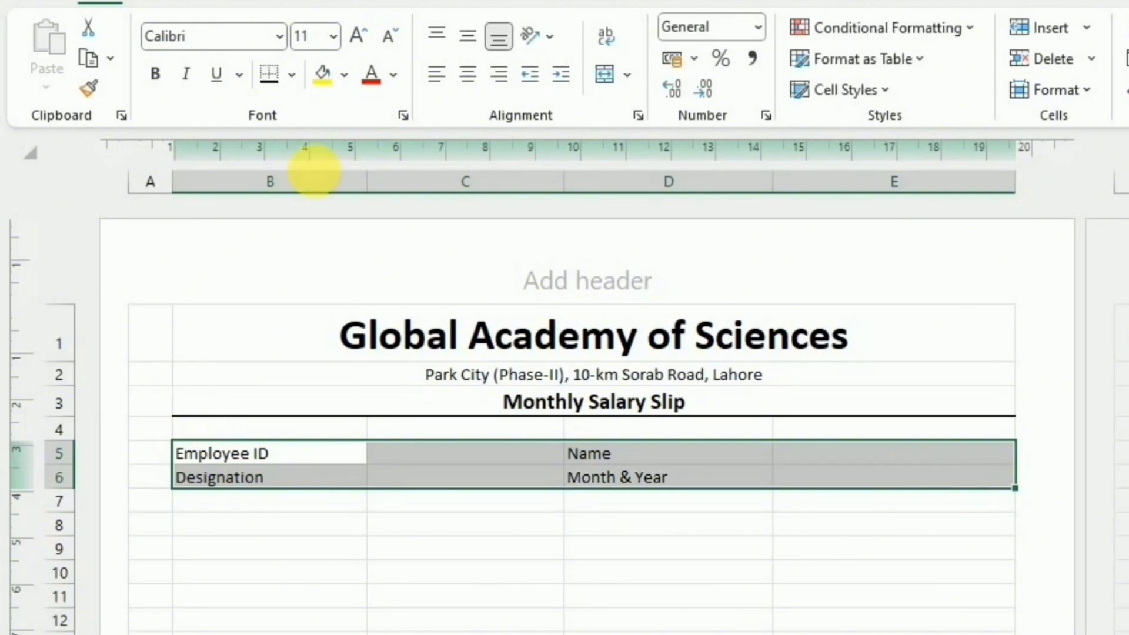
click(357, 36)
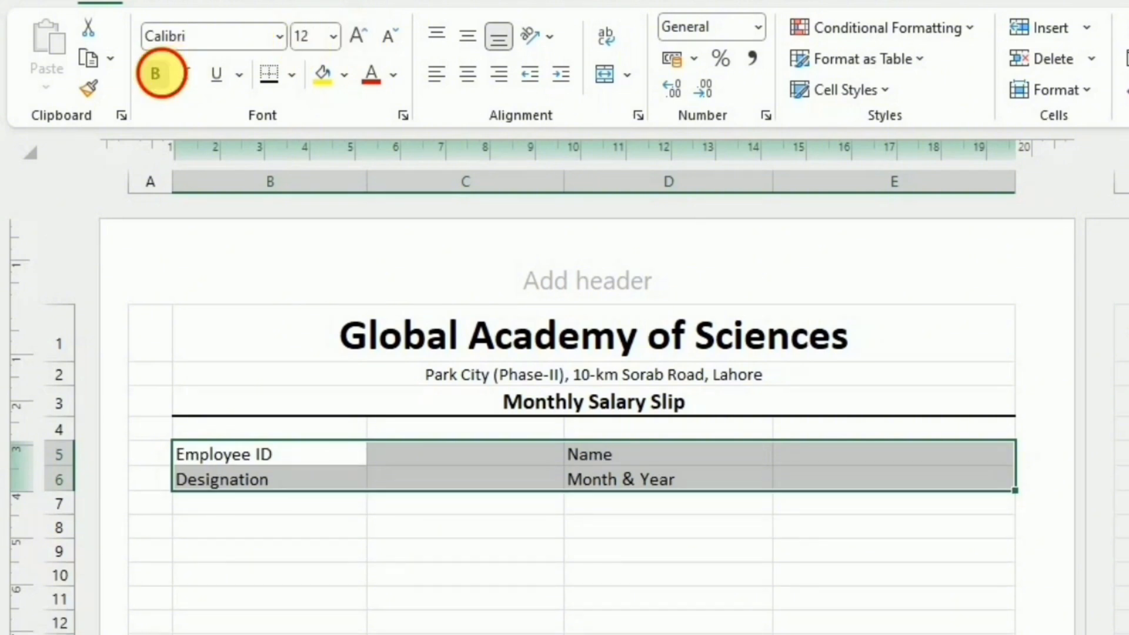
click(161, 73)
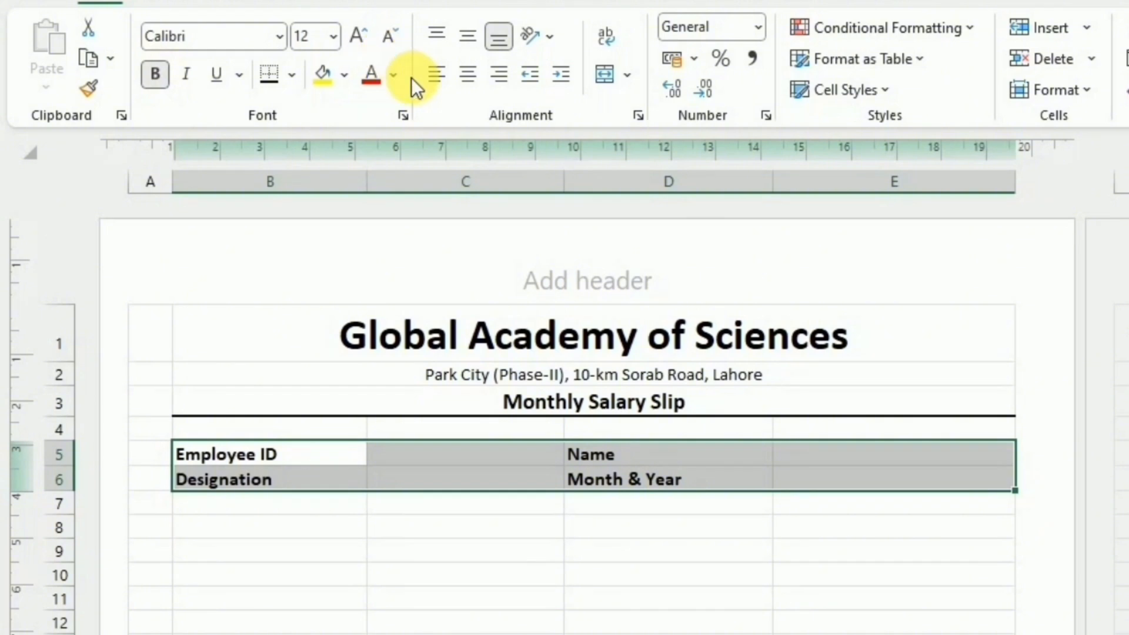
click(292, 77)
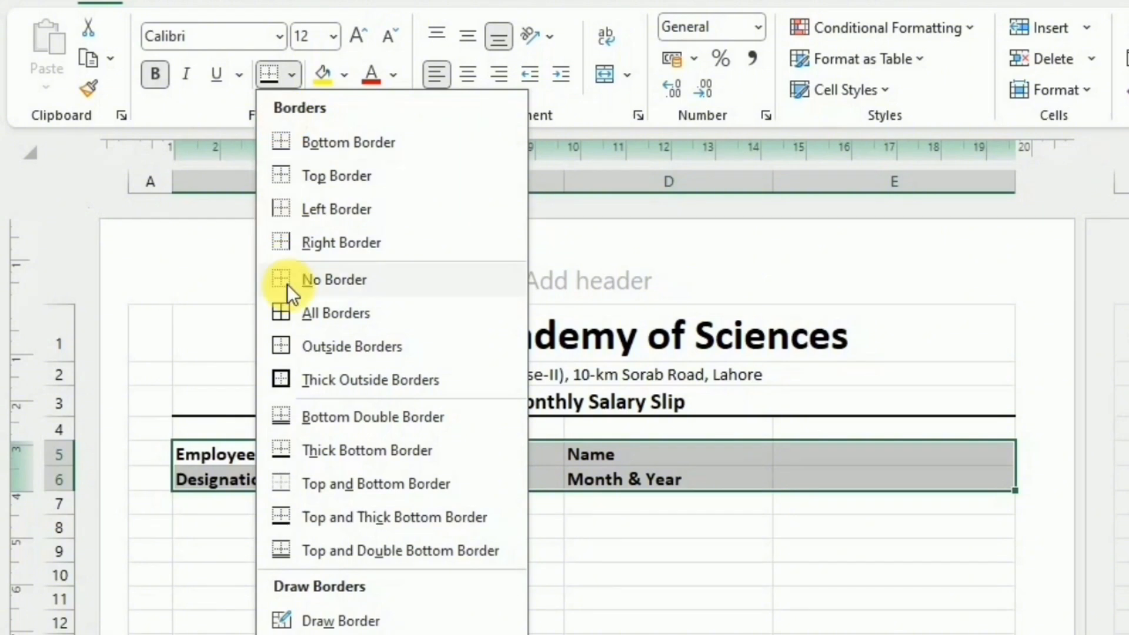
click(293, 310)
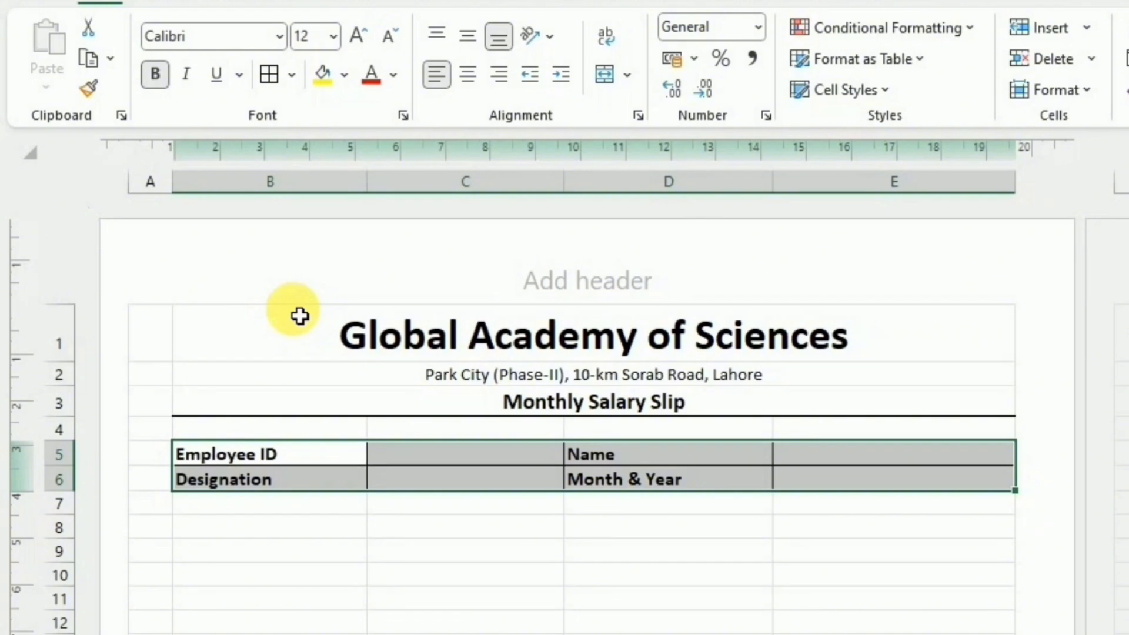
click(213, 516)
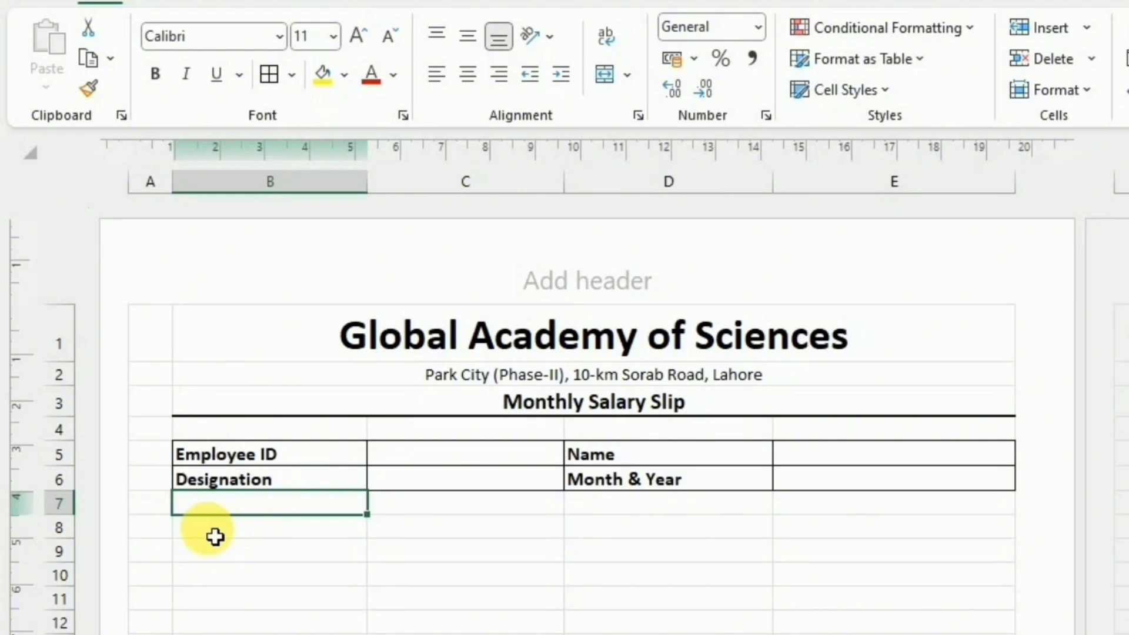
- Merge B8:C8 as 'Earnings' and D8:E8 as 'Deductions'
click(216, 535)
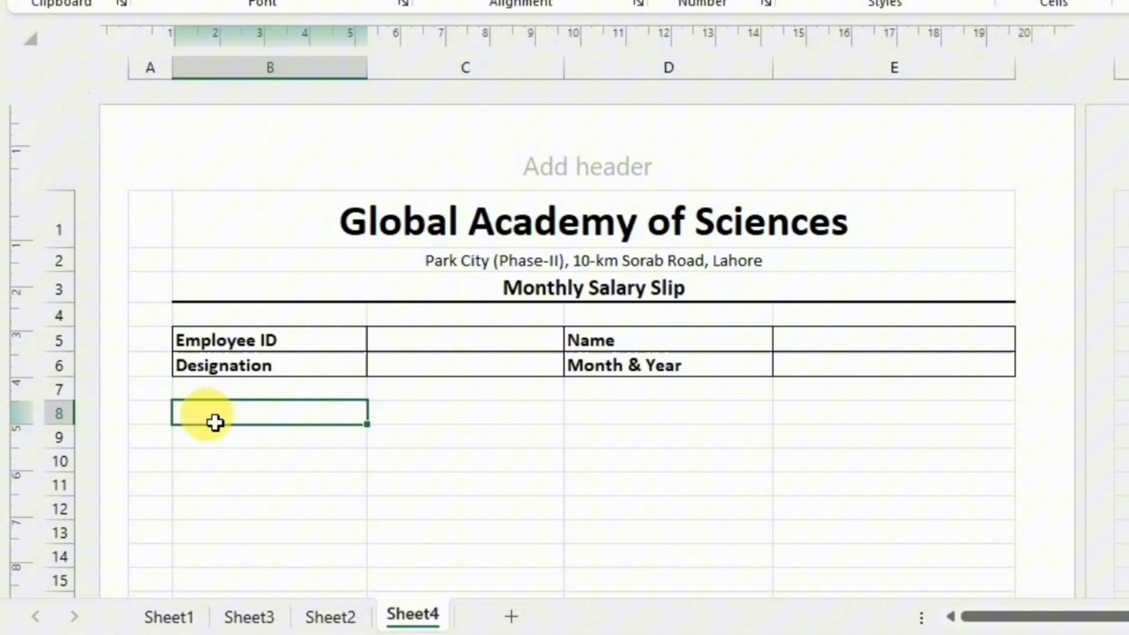
drag(215, 505, 405, 503)
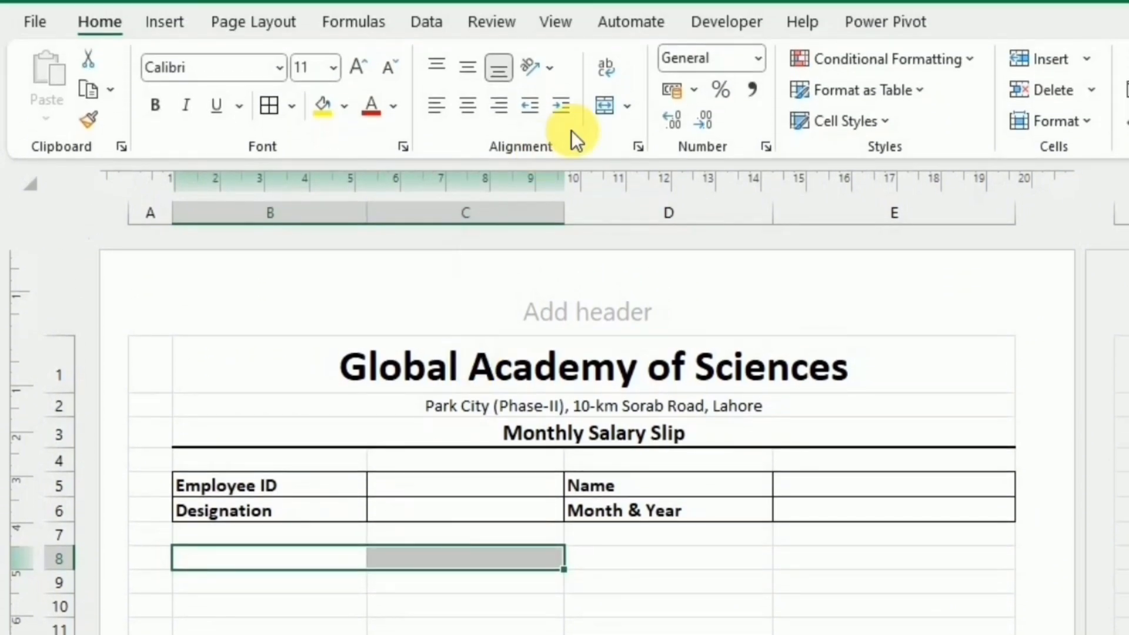
click(599, 112)
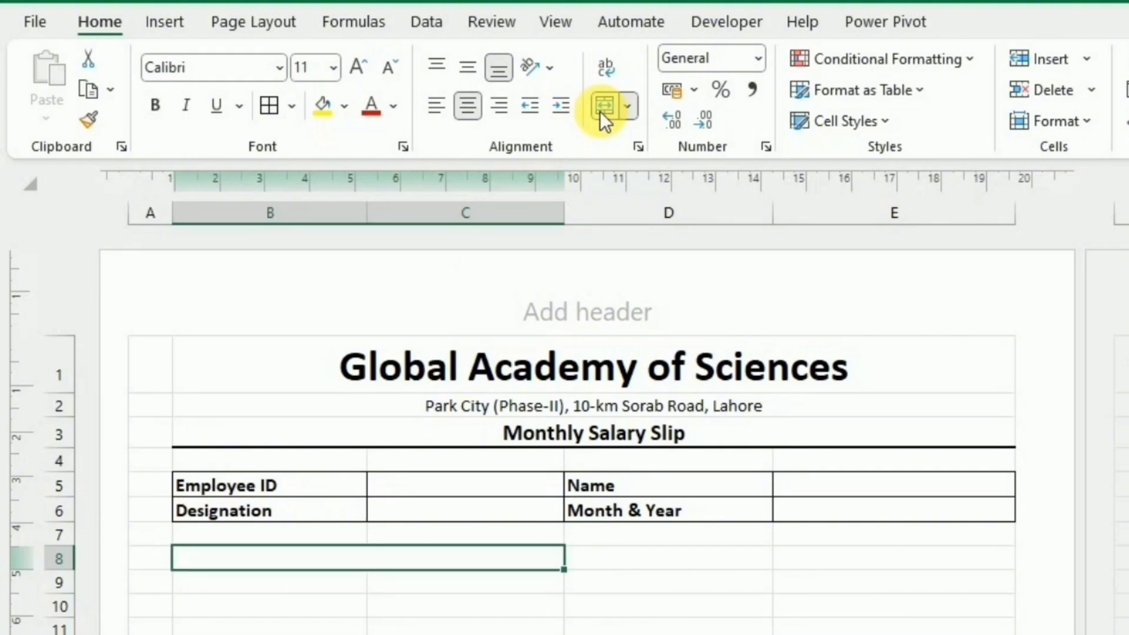
text(Ear)
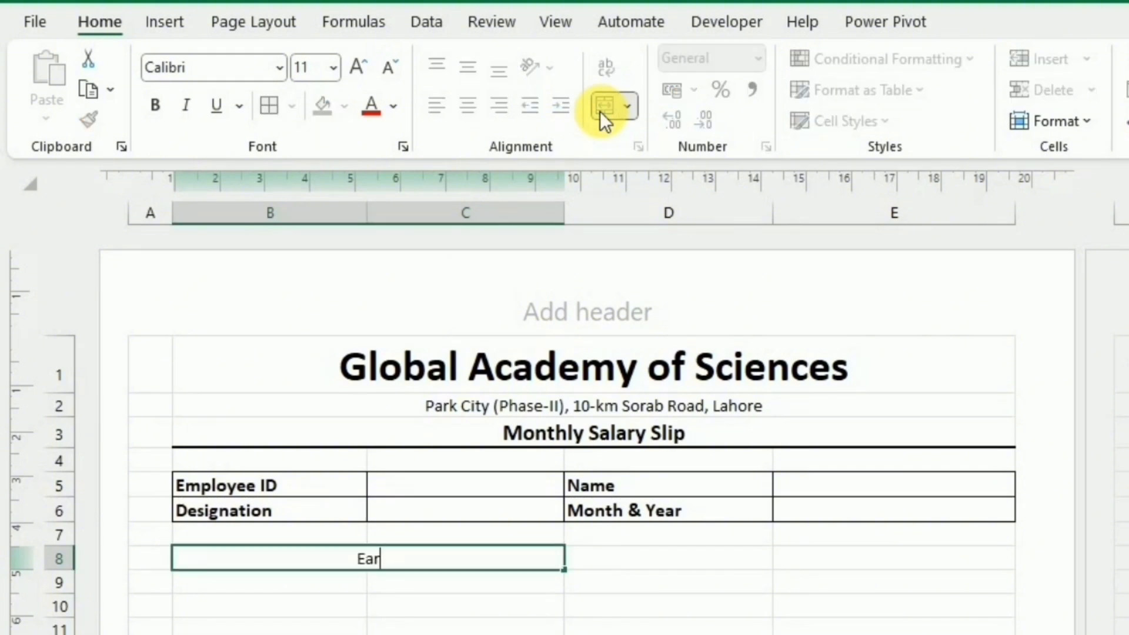
text(nings)
click(726, 569)
drag(726, 570, 810, 560)
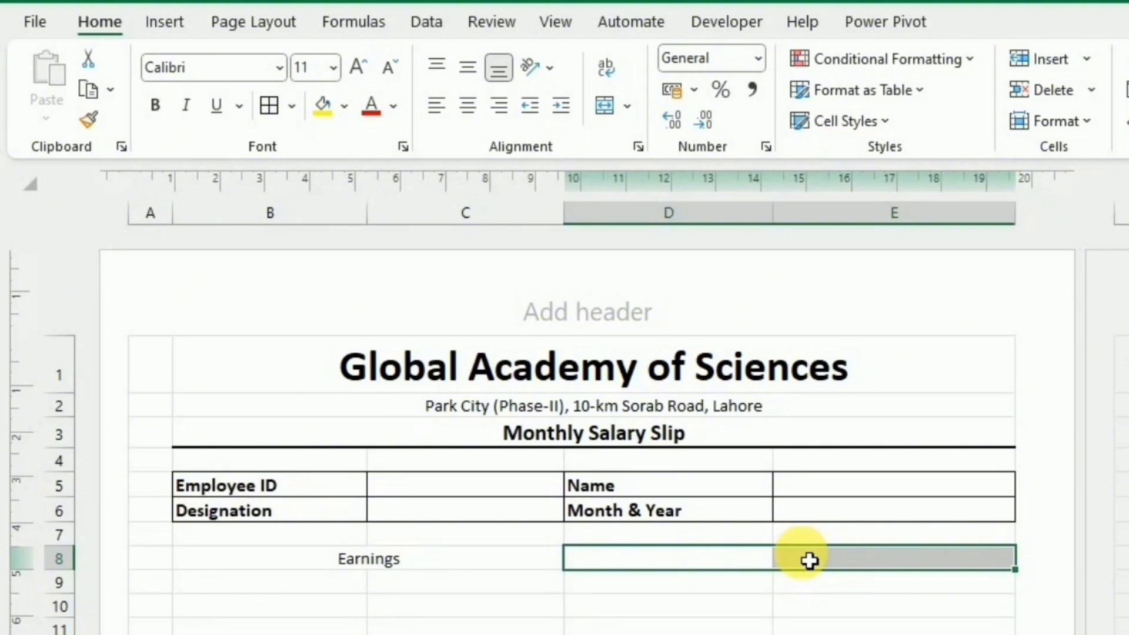
click(606, 106)
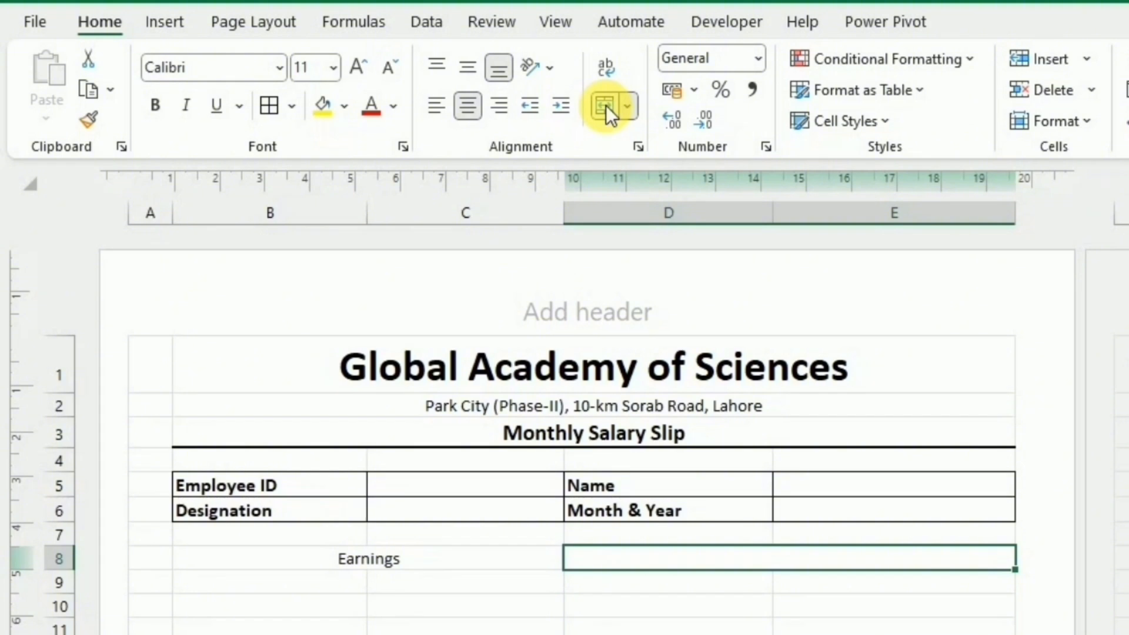
text(Deductions)
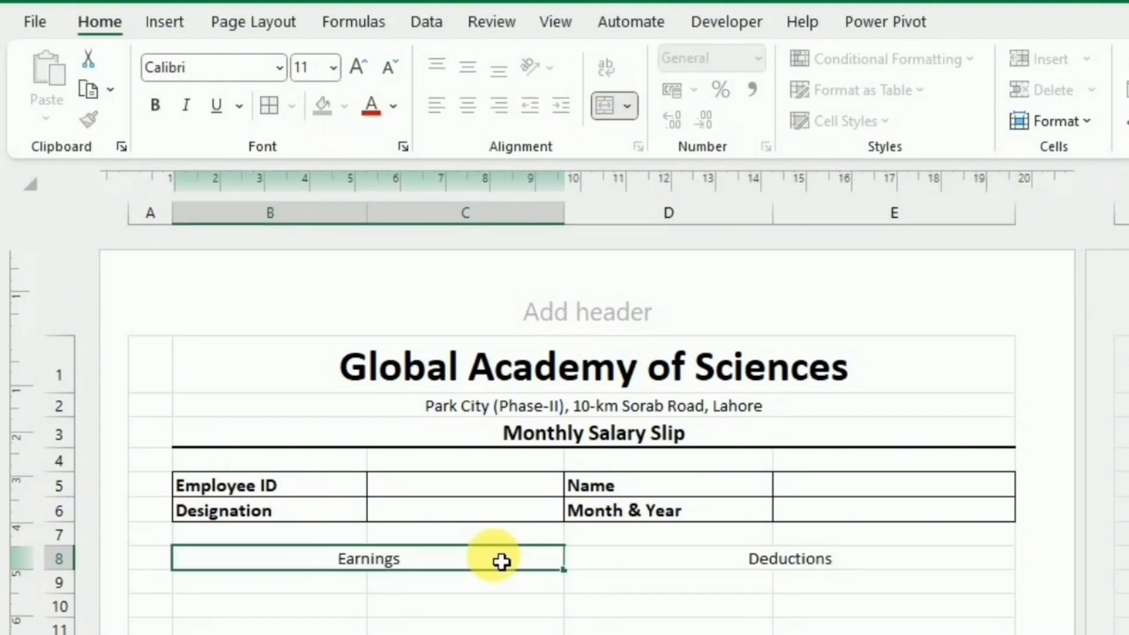
- Make both headings bold 12 pt and paste Basic Salary to Overtime Pay into B9:B14
drag(502, 562, 605, 559)
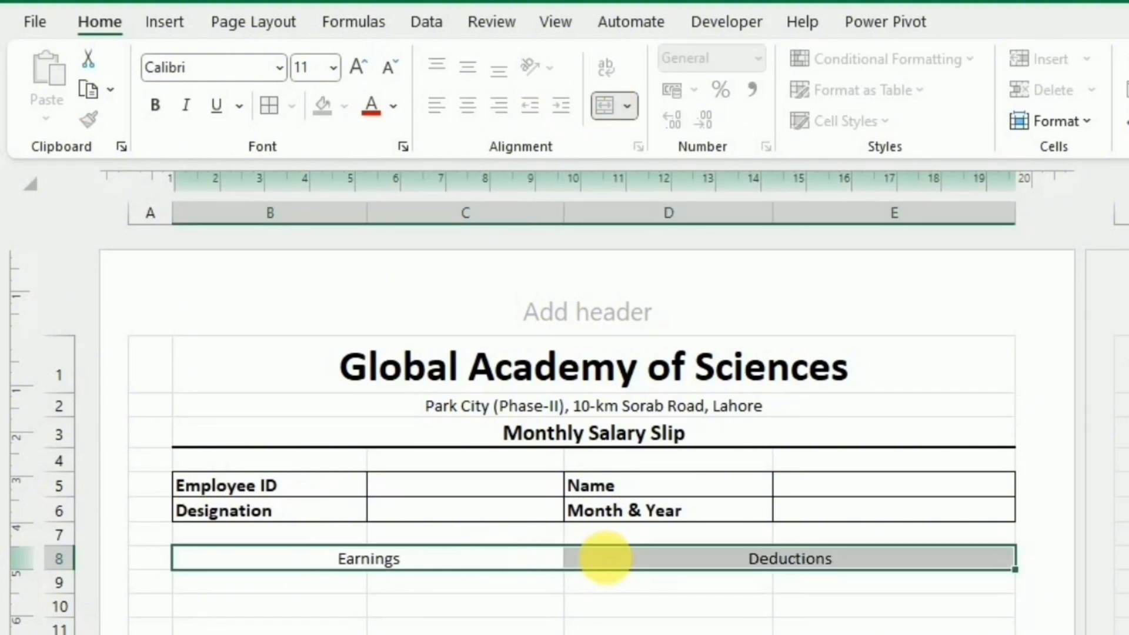
click(359, 66)
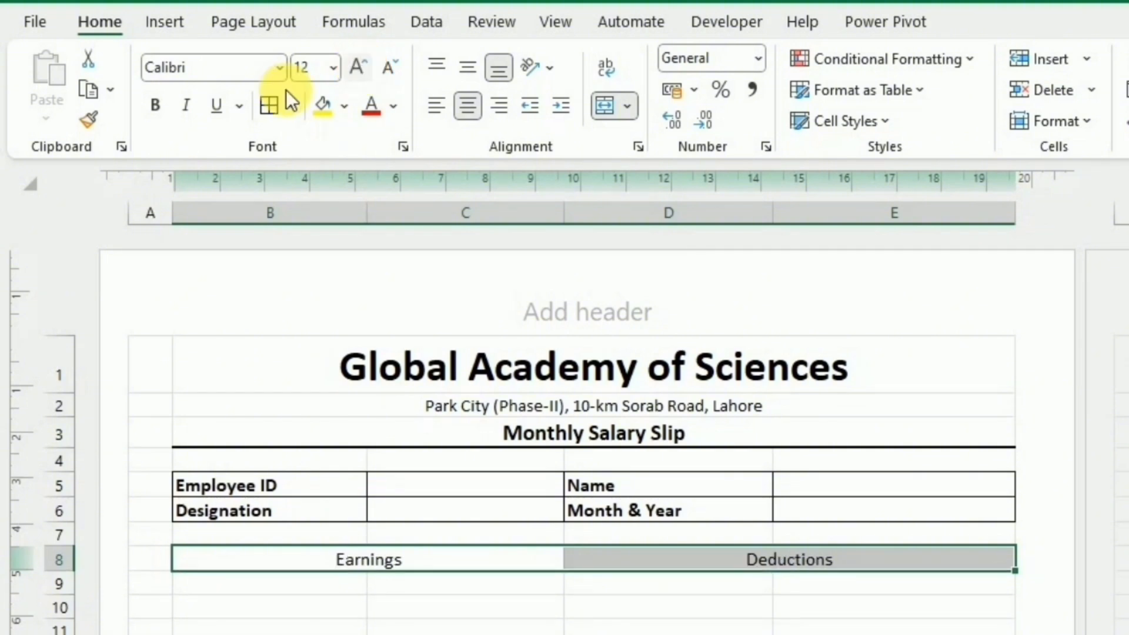
click(157, 106)
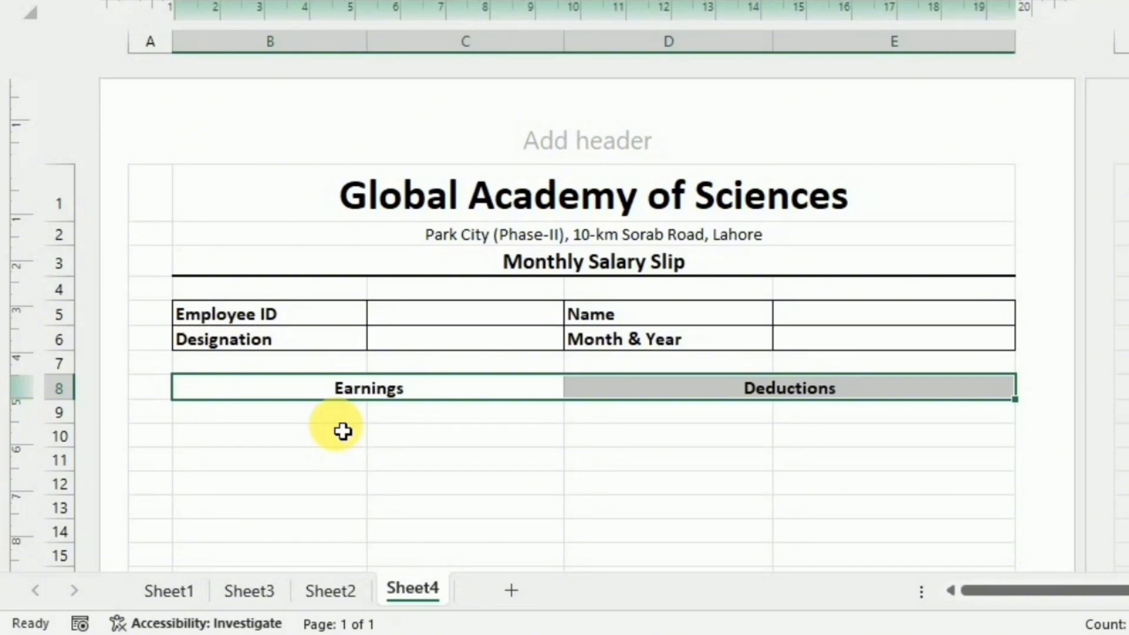
text(Basic Salary House Rent Allow Medical Allow Conveyance Allow Adhoc Relief Allow@15% Overtime Pay)
- Paste the deduction labels into D9:D11 and add bold 'Gross Salary' in B15
click(658, 418)
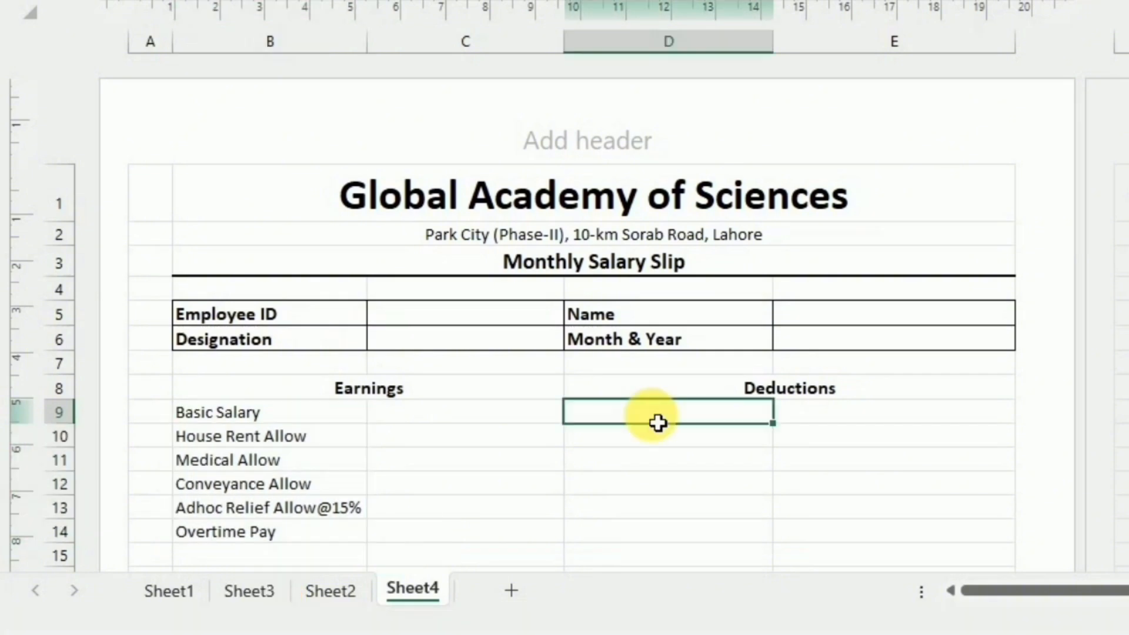
text(Group Insurance Income Tax@5% Loan)
scroll(470, 459, down, 1)
click(293, 490)
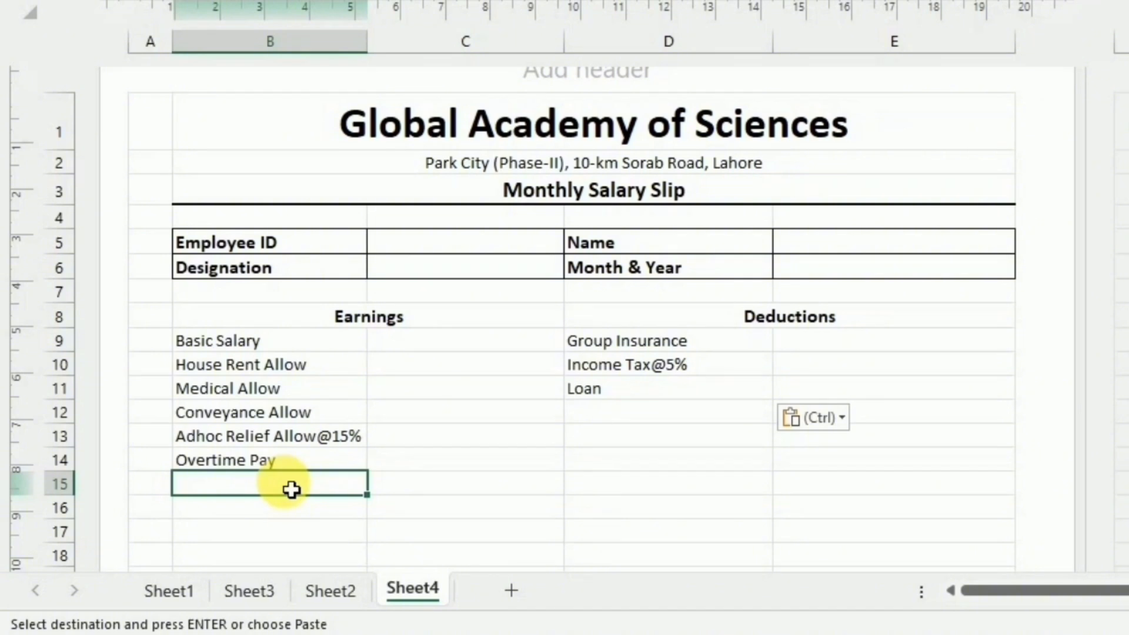
text(Gross Salary)
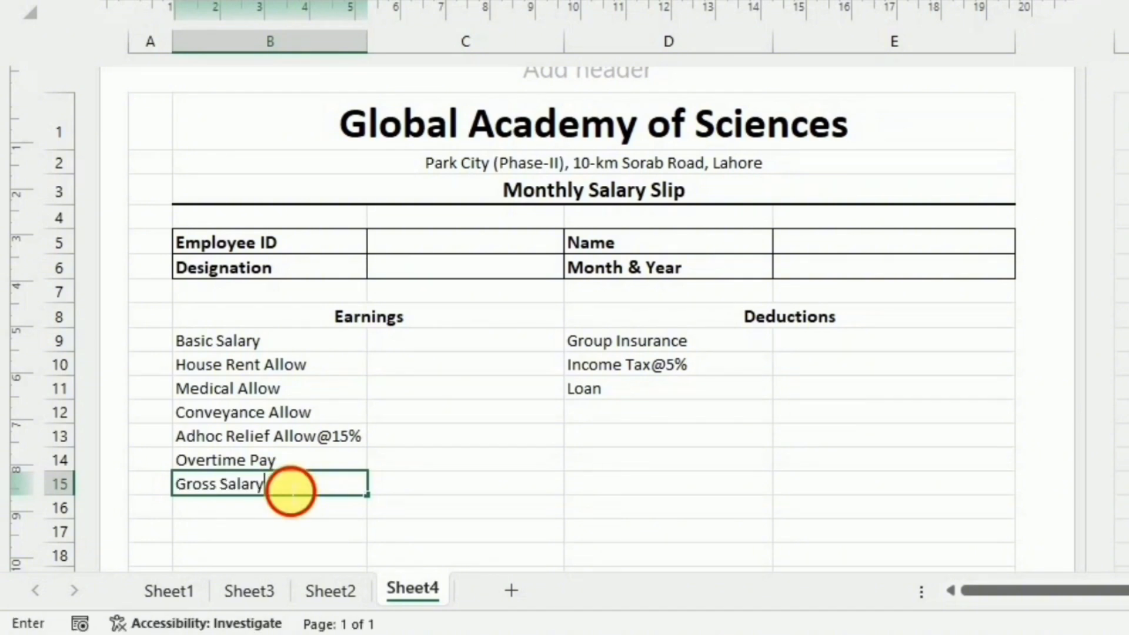
drag(290, 487, 174, 486)
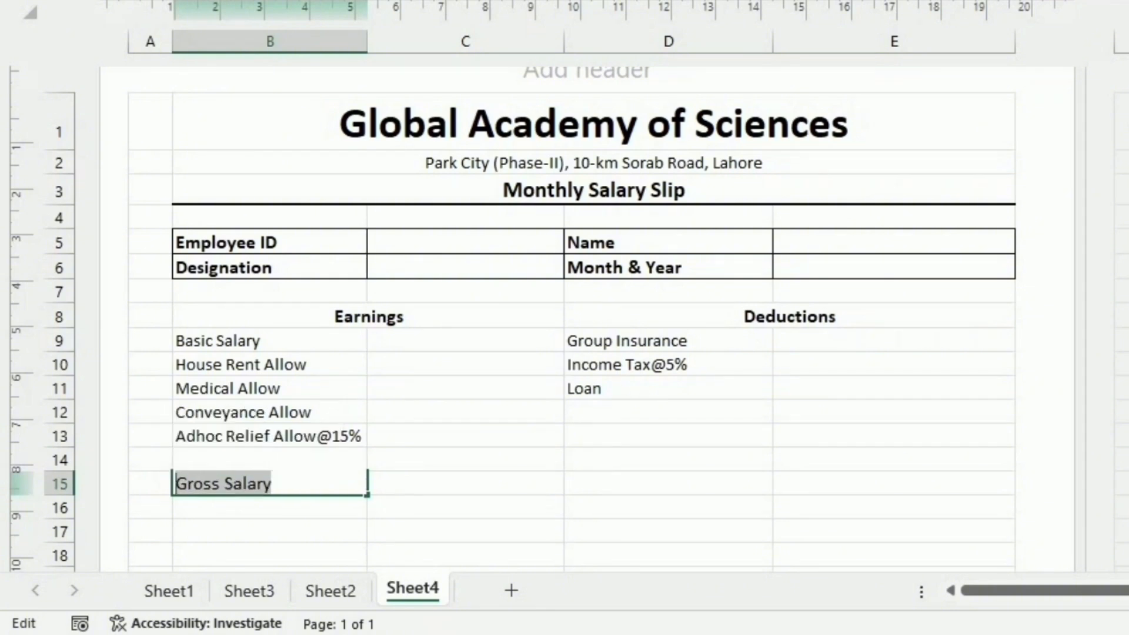
key(ctrl+b)
key(Tab)
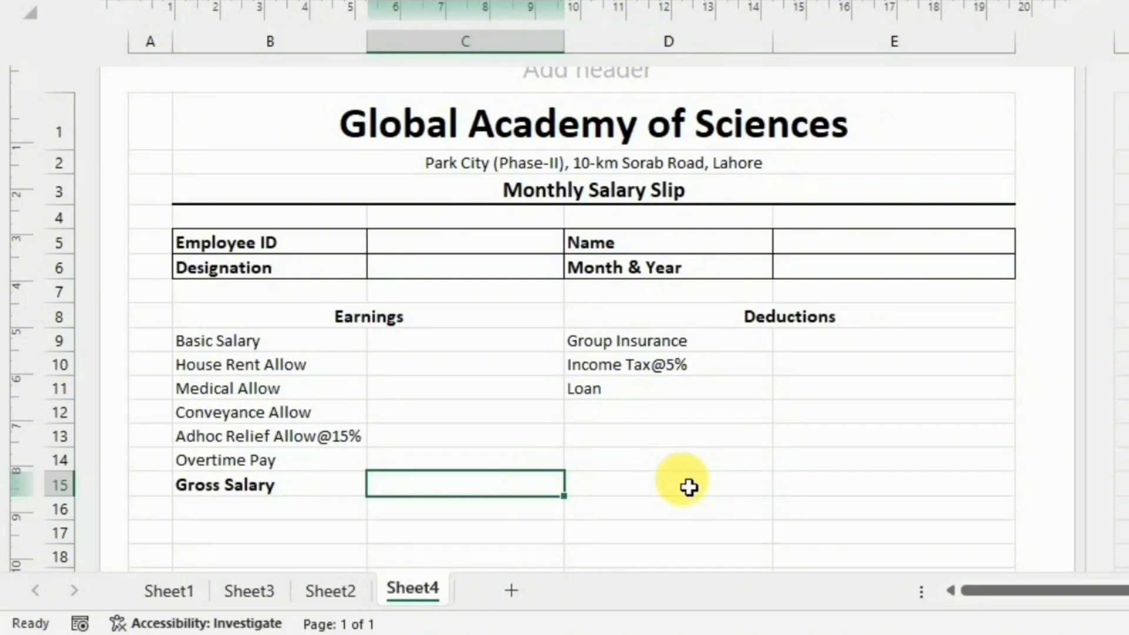
- Enter 'Total Deductions' in D15 and make it bold using Format Painter from Gross Salary
click(695, 489)
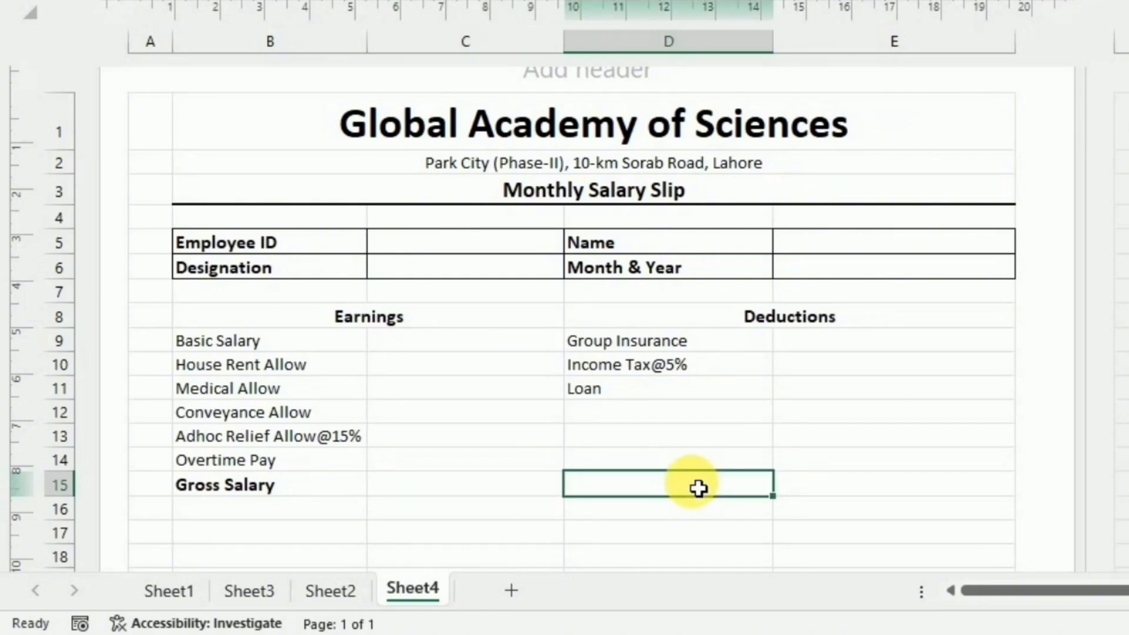
text(Total Deductions)
key(Tab)
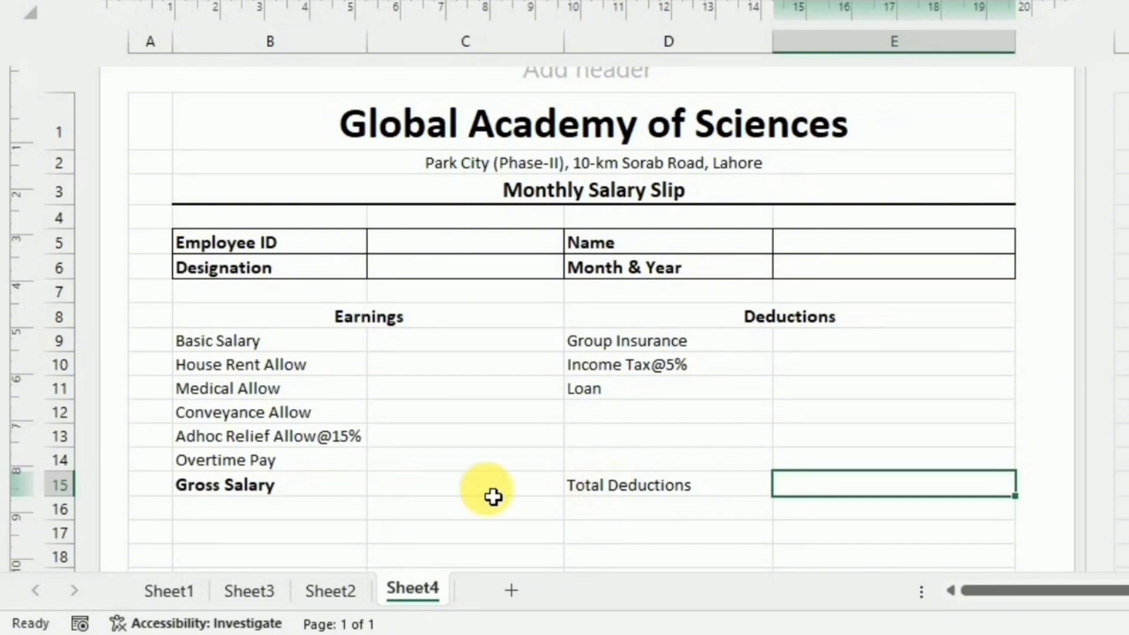
click(353, 493)
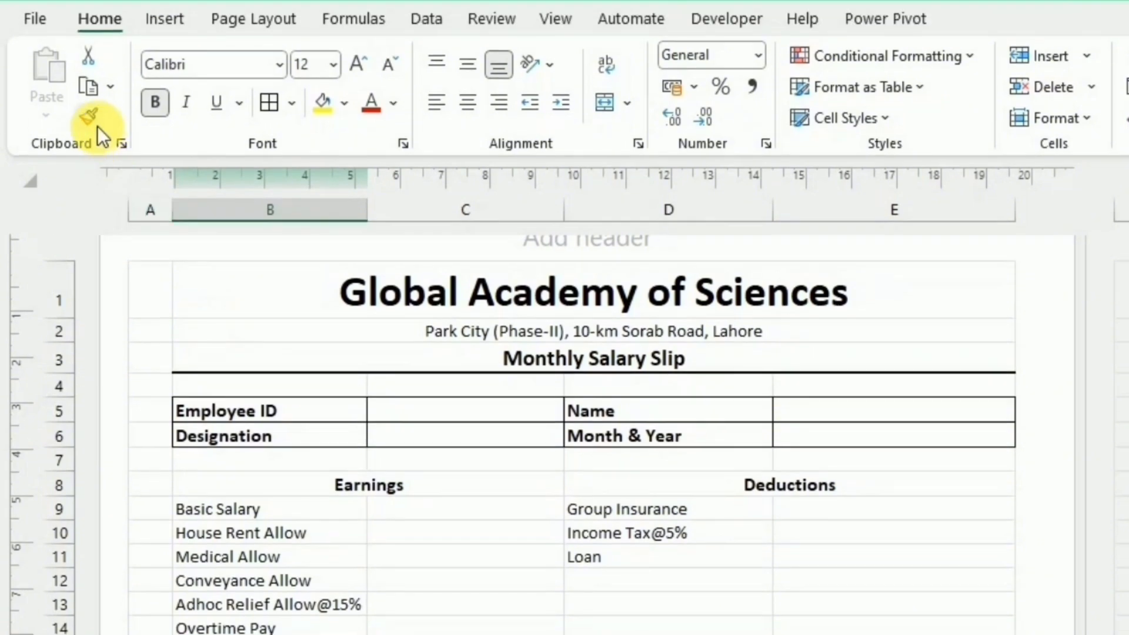
click(94, 120)
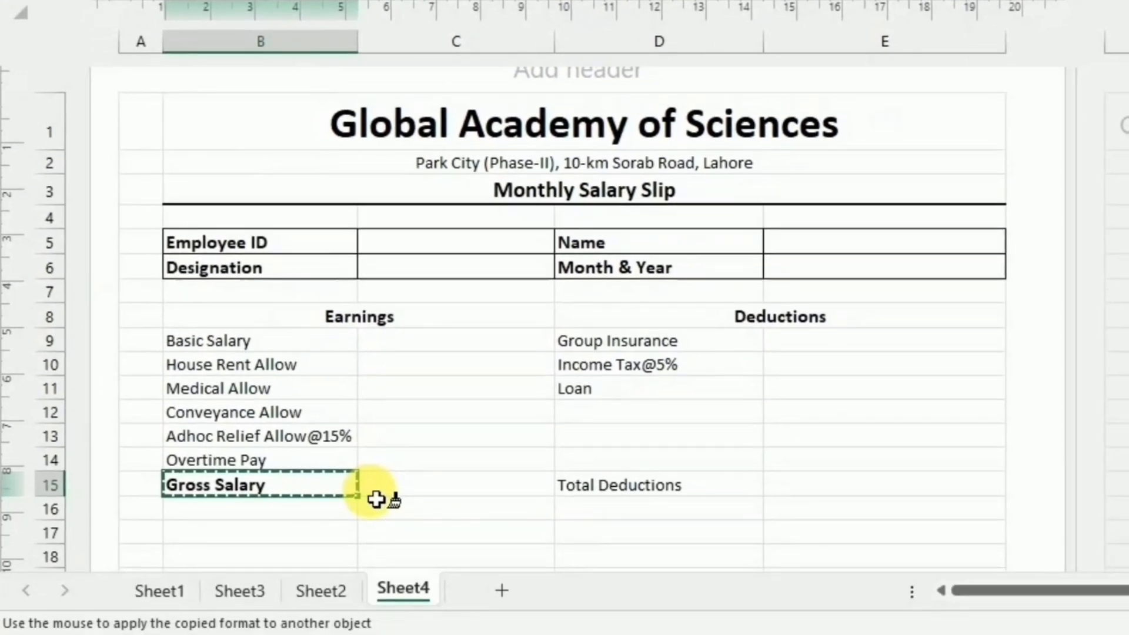
click(481, 496)
drag(481, 495, 879, 493)
click(739, 493)
- Add the 'Net Salary' label in D16 and select D16:E16
click(736, 522)
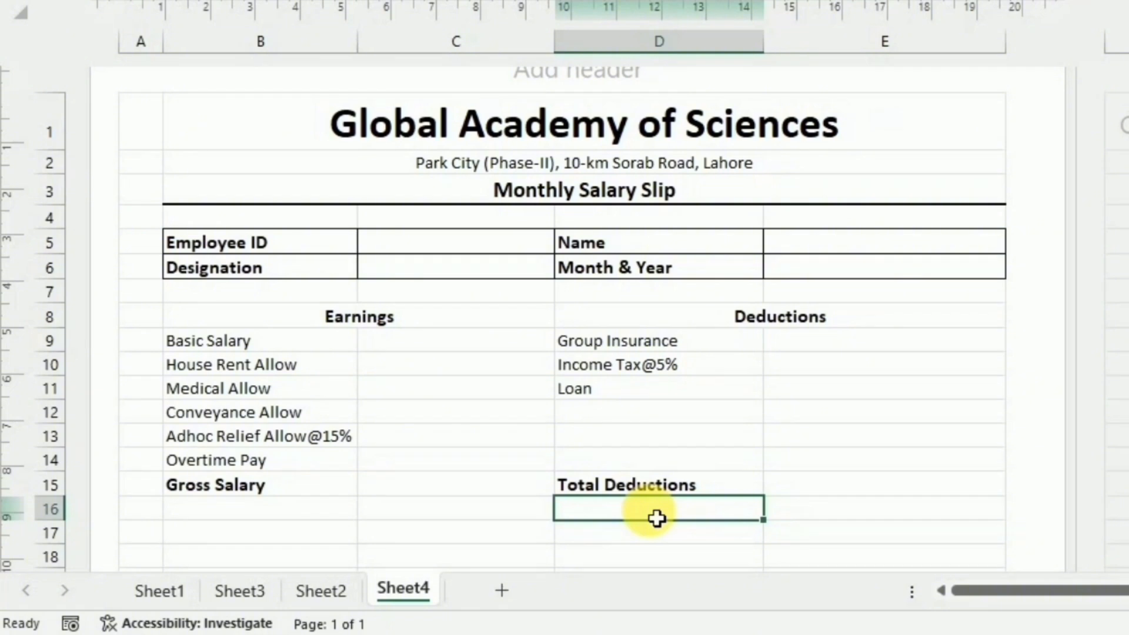
text(Net Salary)
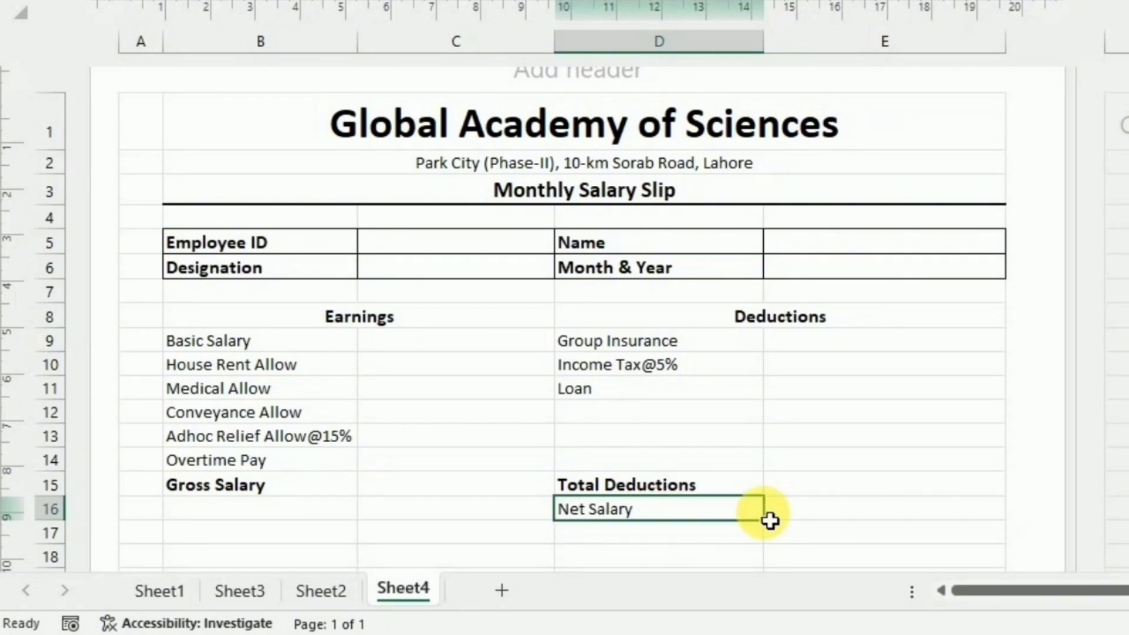
drag(759, 519, 807, 524)
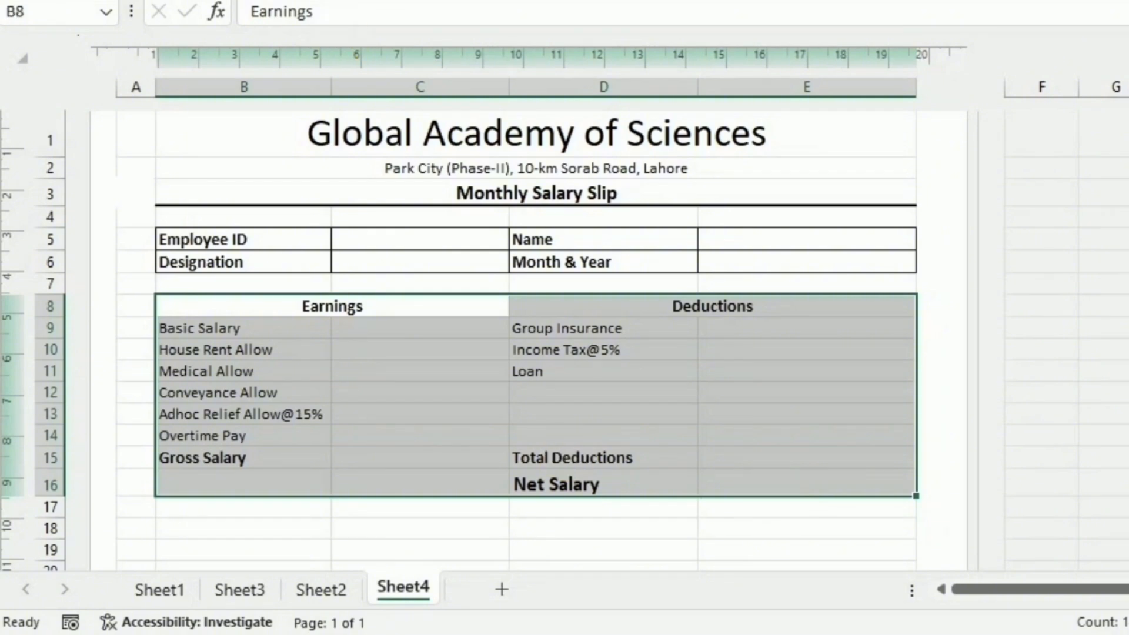
- Apply All Borders to B8:E16 and merge B18:C18 with Alt+H, M, C
click(194, 1)
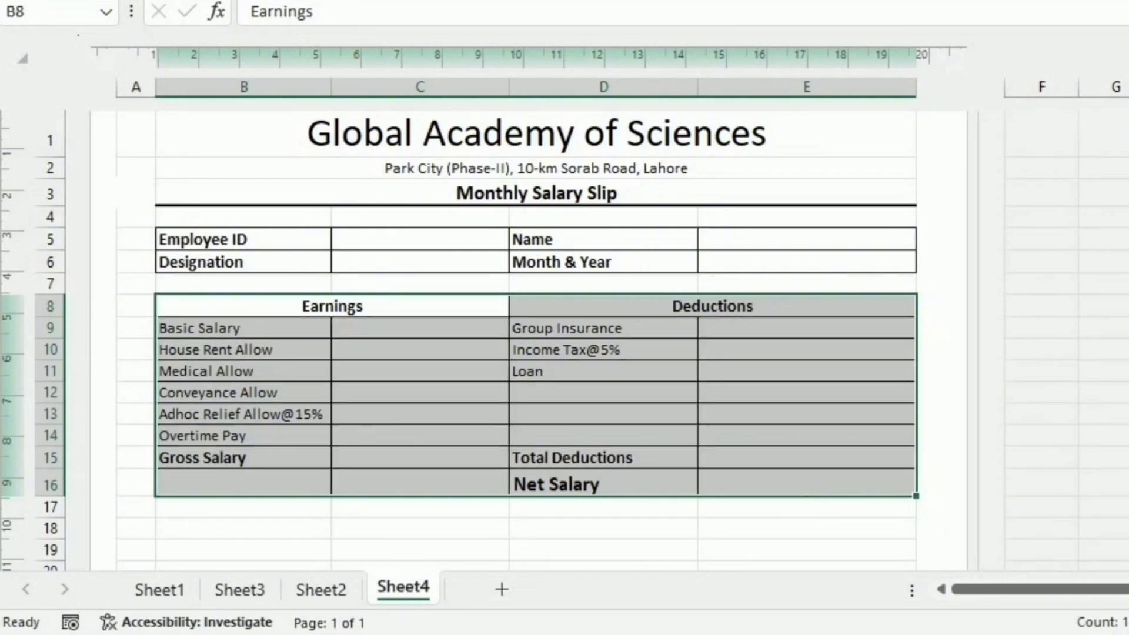
click(222, 511)
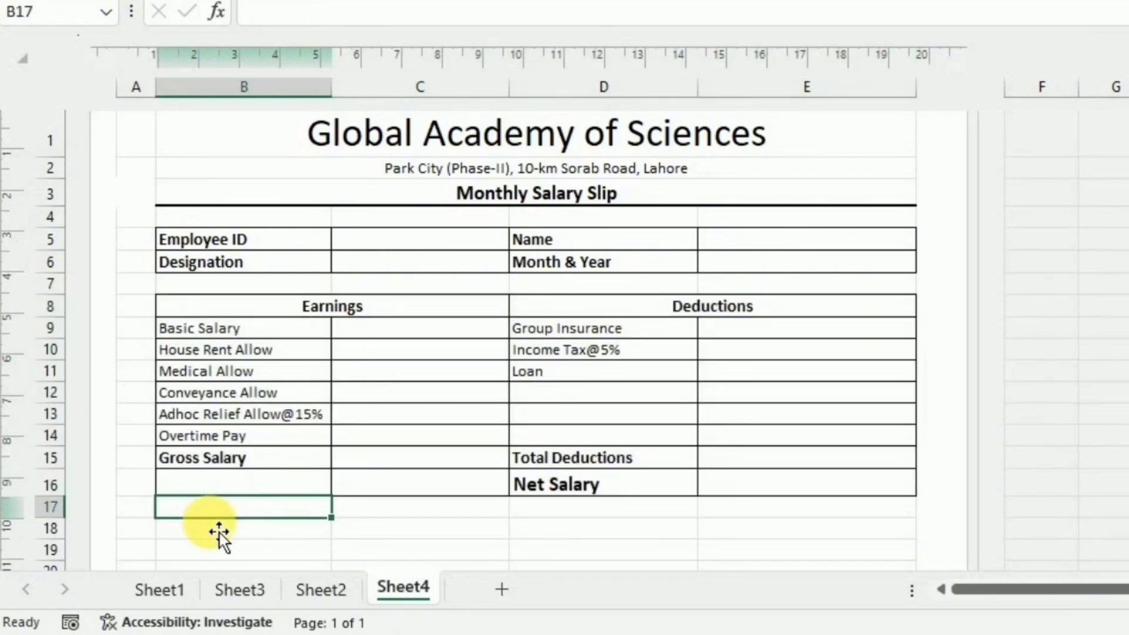
click(213, 539)
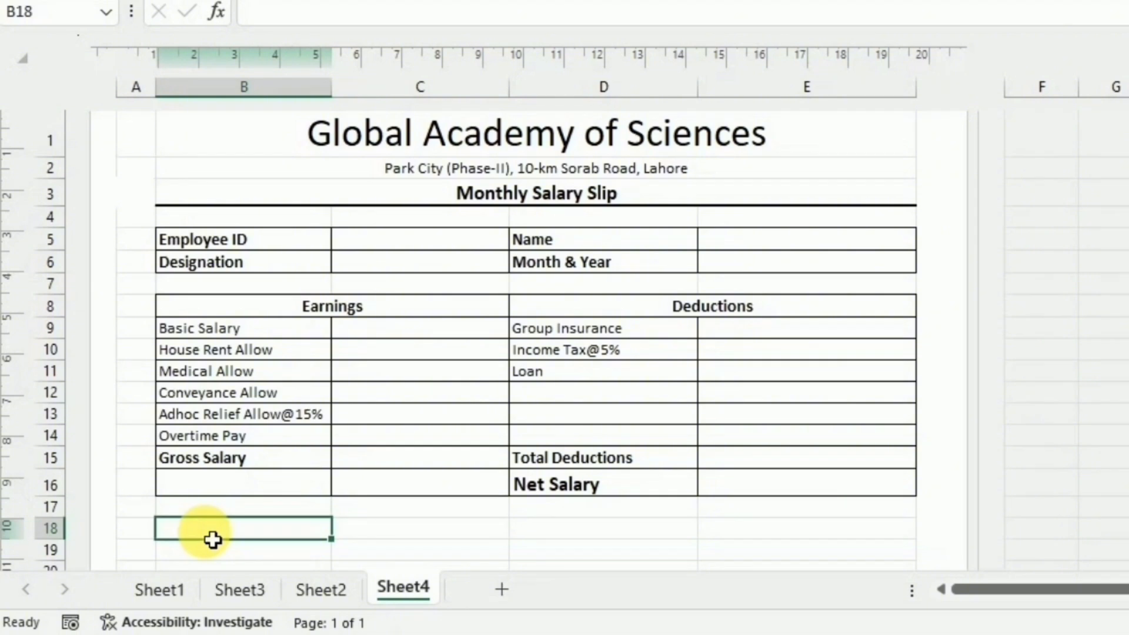
drag(212, 538, 377, 537)
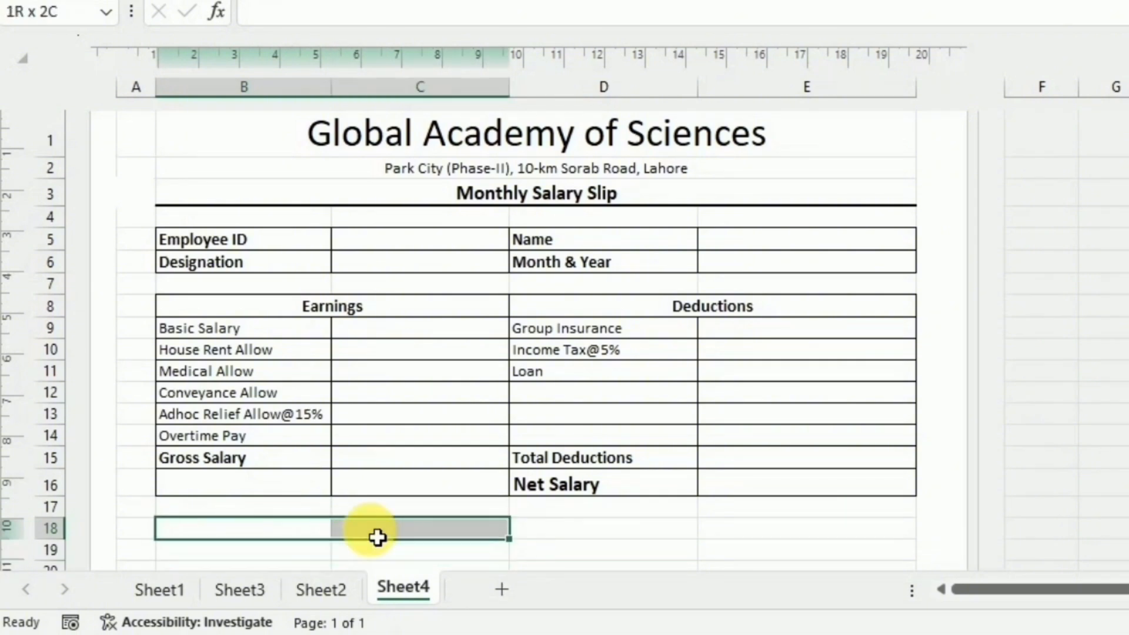
key(alt+h)
key(m)
key(c)
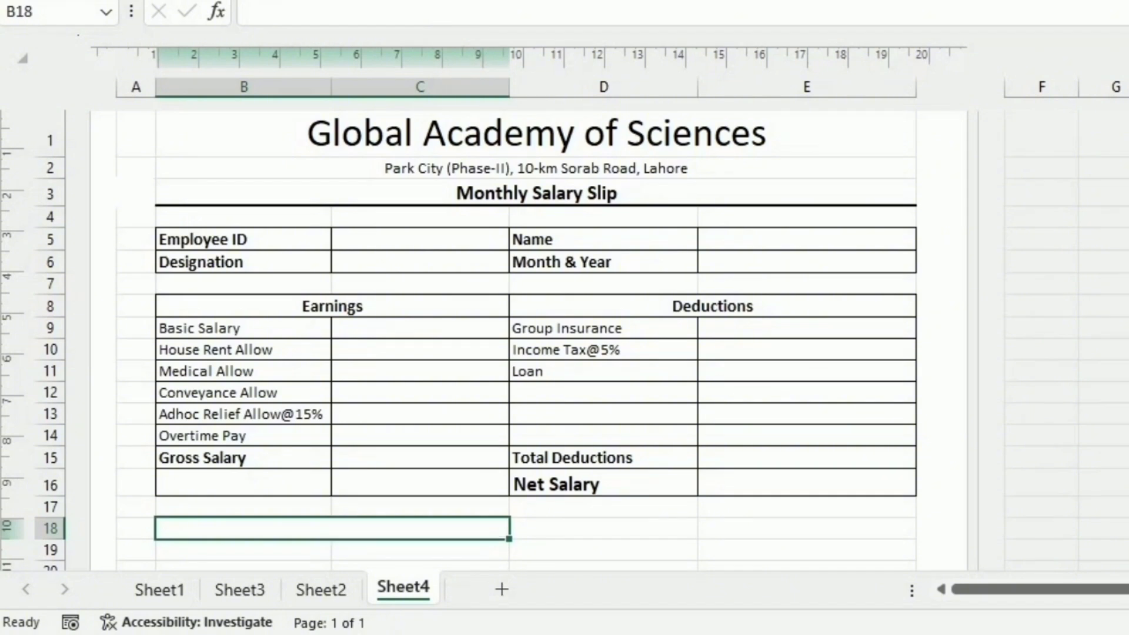
- Merge D18:E18 and bold both signature labels across B18:E18
click(553, 534)
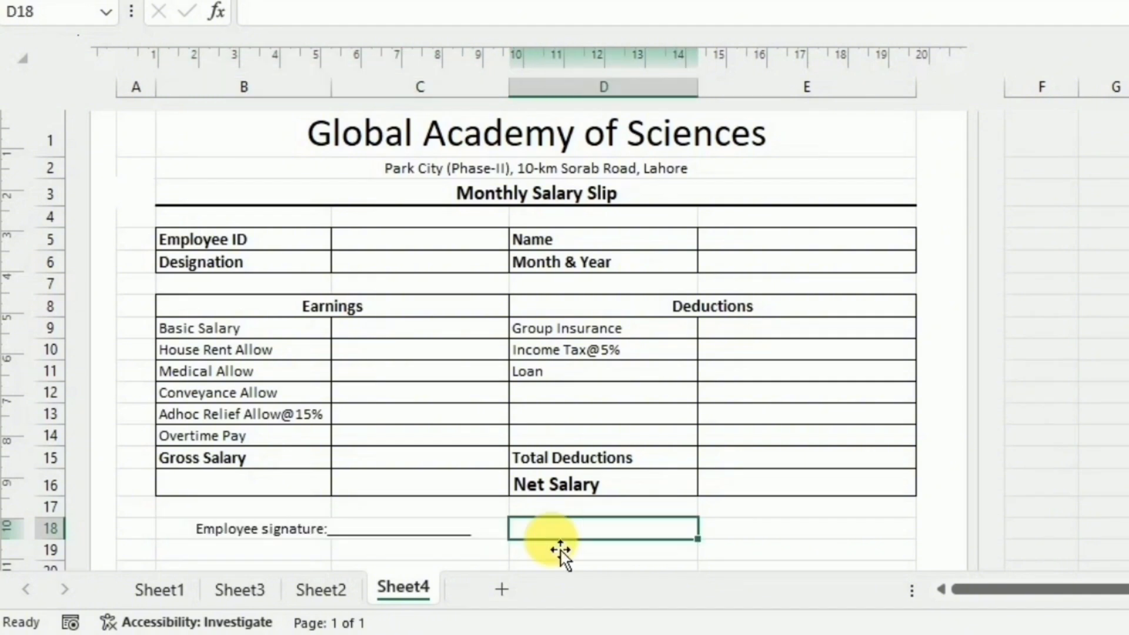
drag(560, 538, 765, 540)
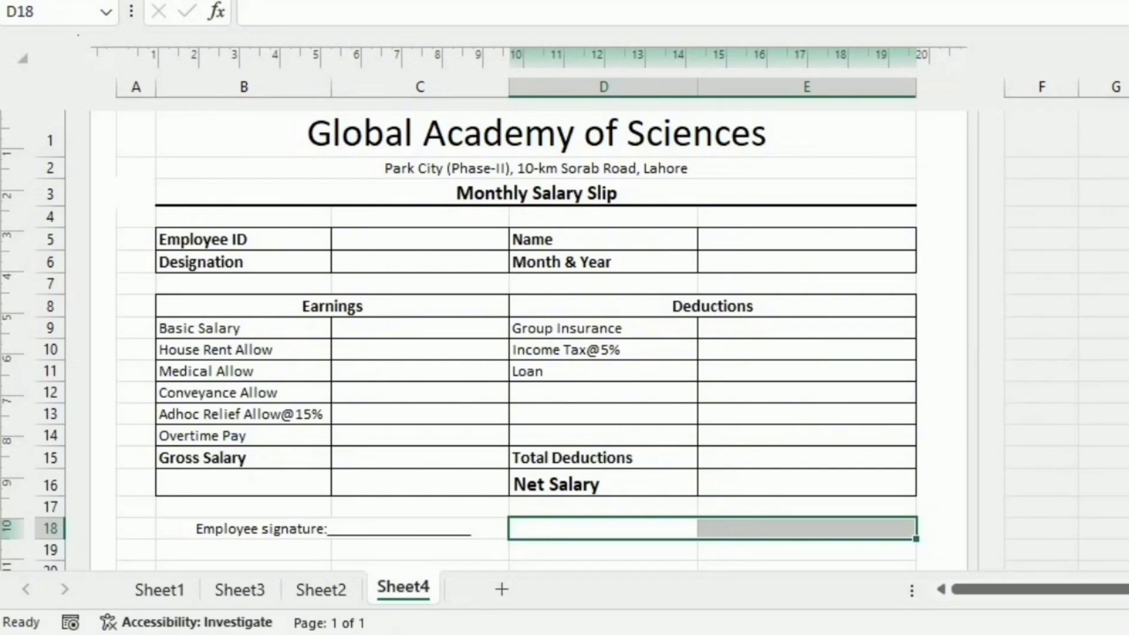
key(alt+h)
key(m)
key(c)
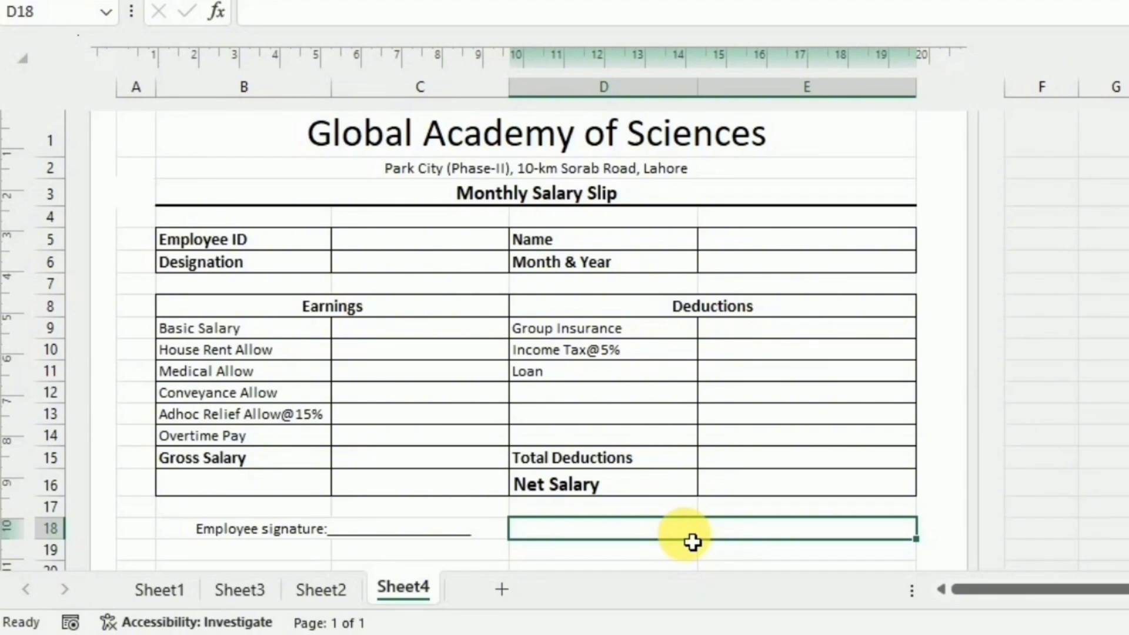
drag(235, 528, 809, 537)
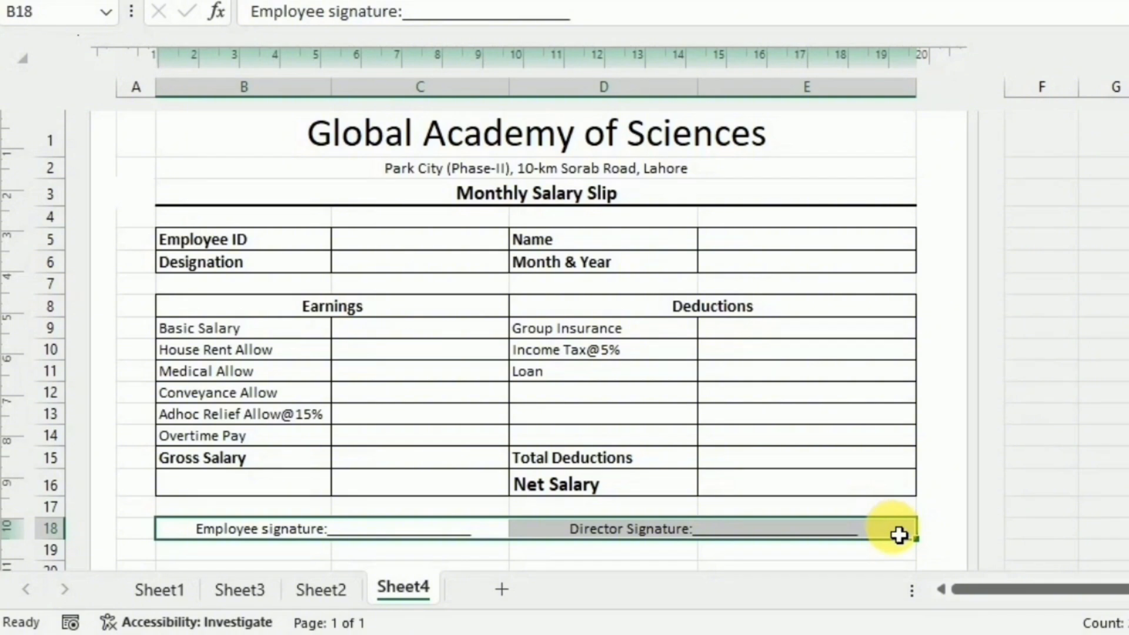
key(ctrl+b)
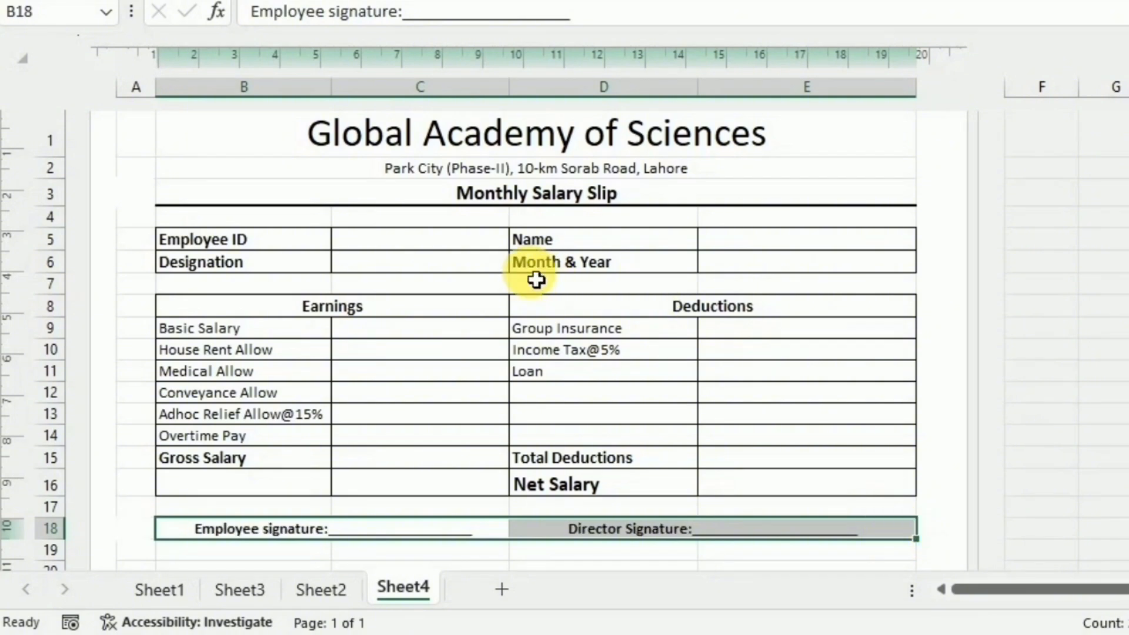
- Apply Thick Outside Borders to the range B1:E18
click(200, 137)
scroll(302, 196, up, 1)
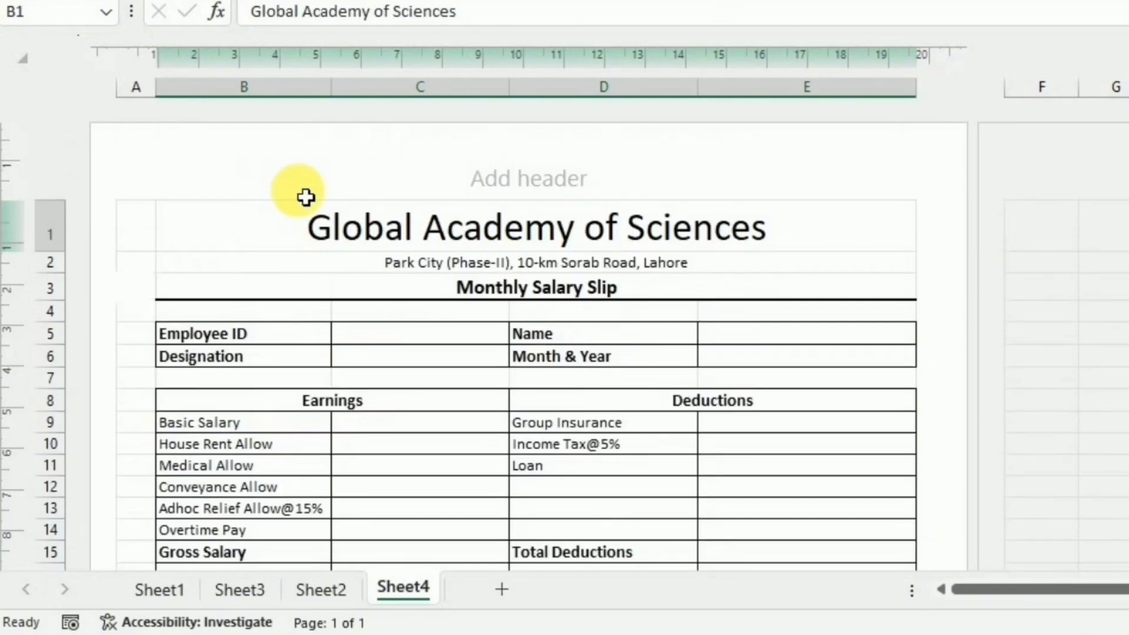
drag(361, 221, 474, 491)
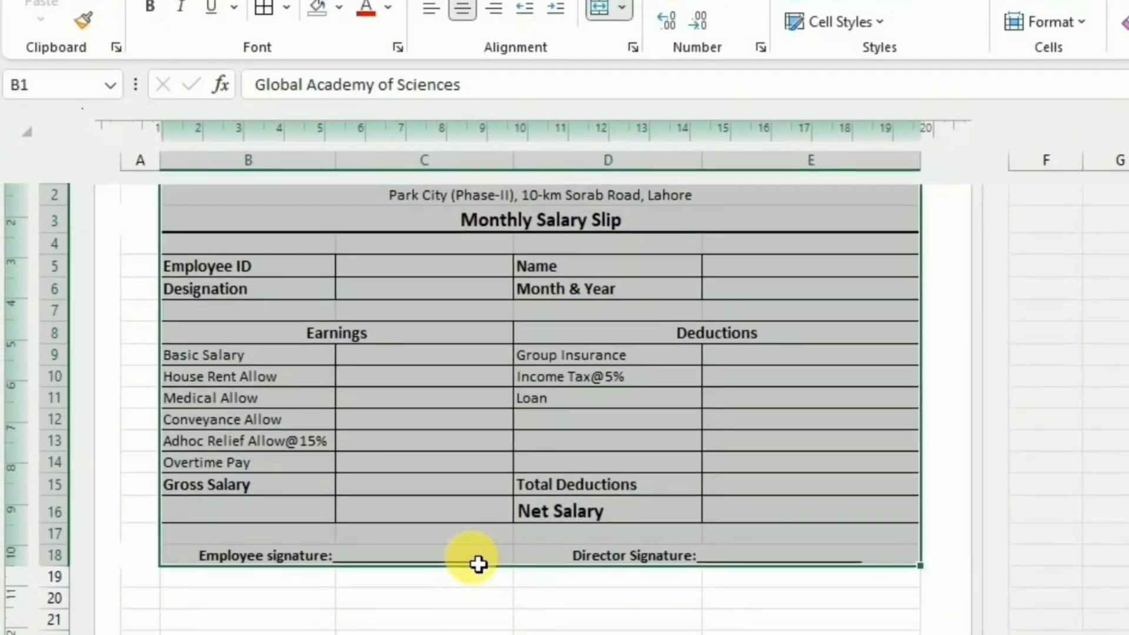
scroll(366, 449, up, 1)
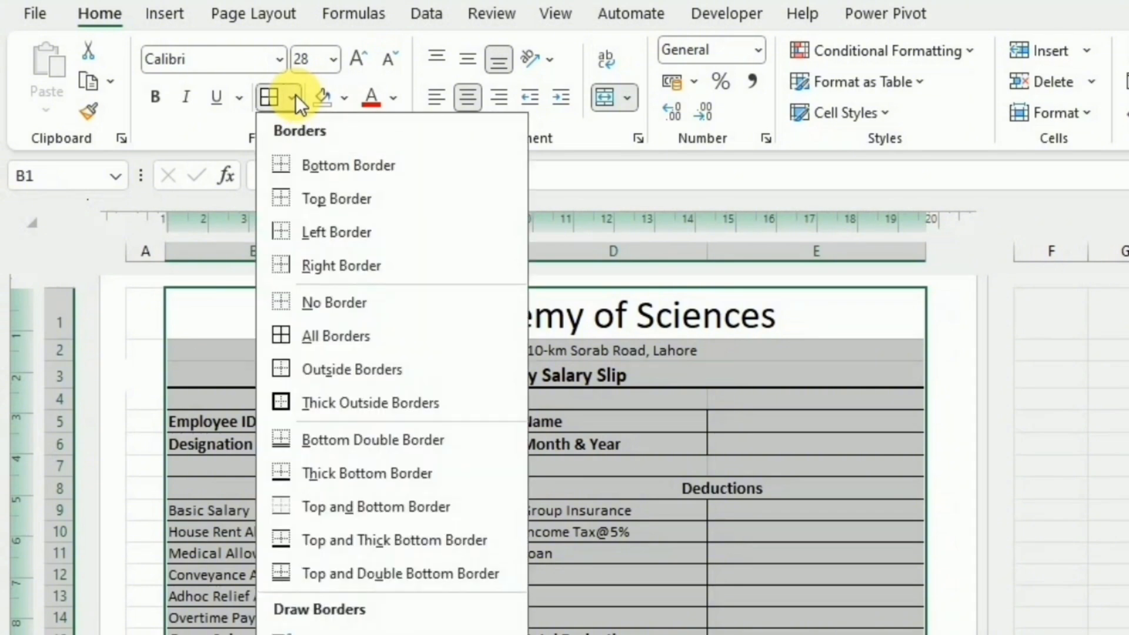
click(294, 96)
click(330, 408)
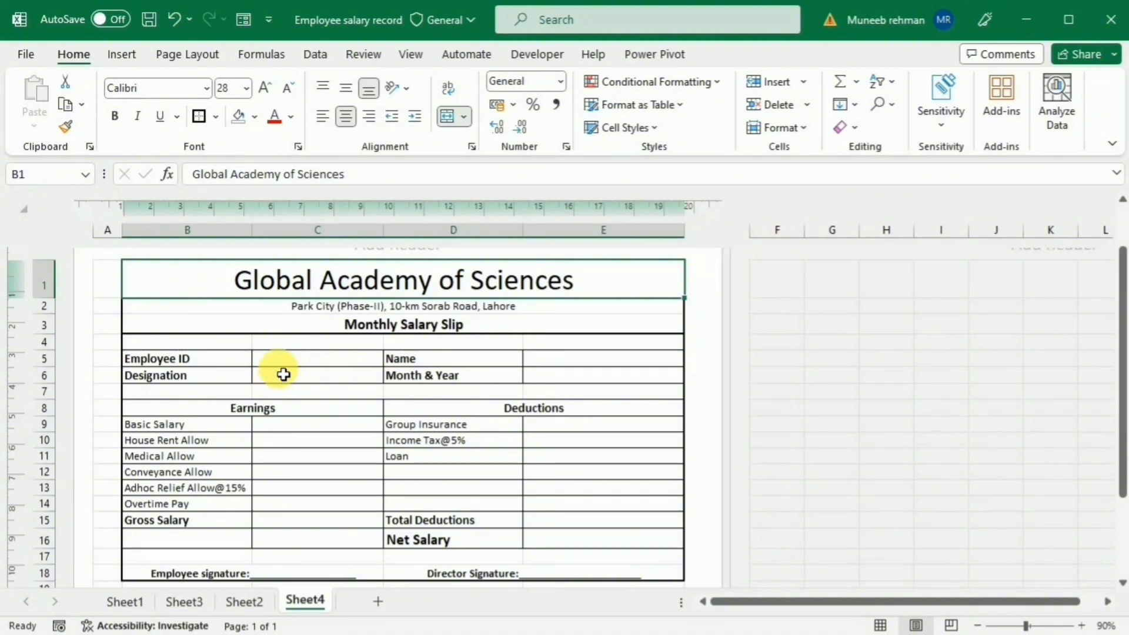
- Give C5 List data validation sourced from Sheet2!$A$8:$A$17
click(300, 361)
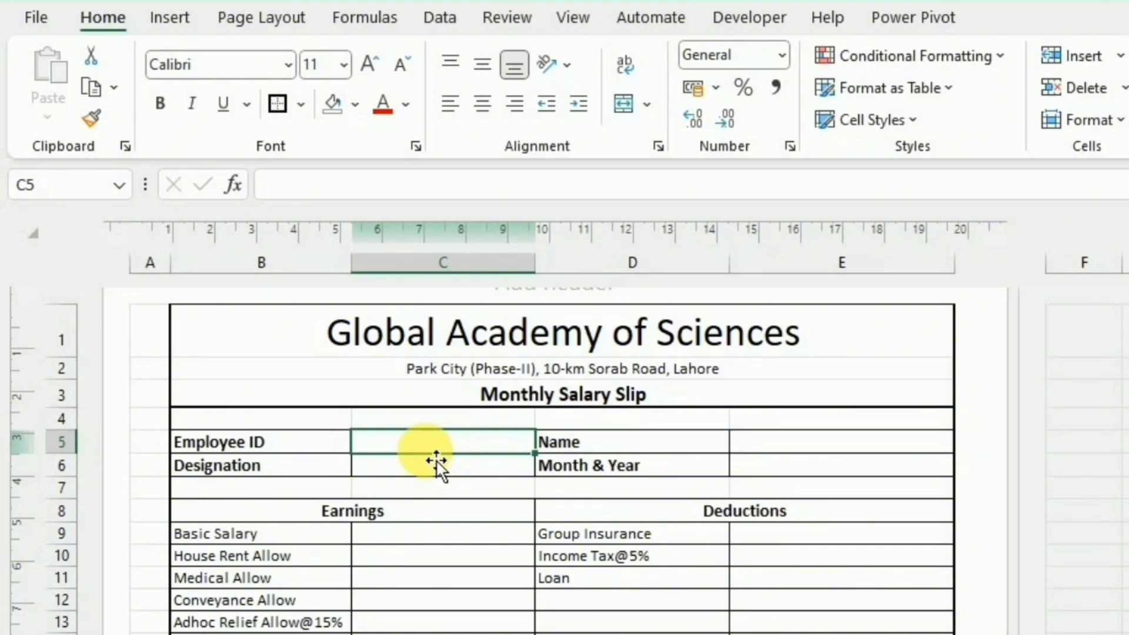
click(441, 19)
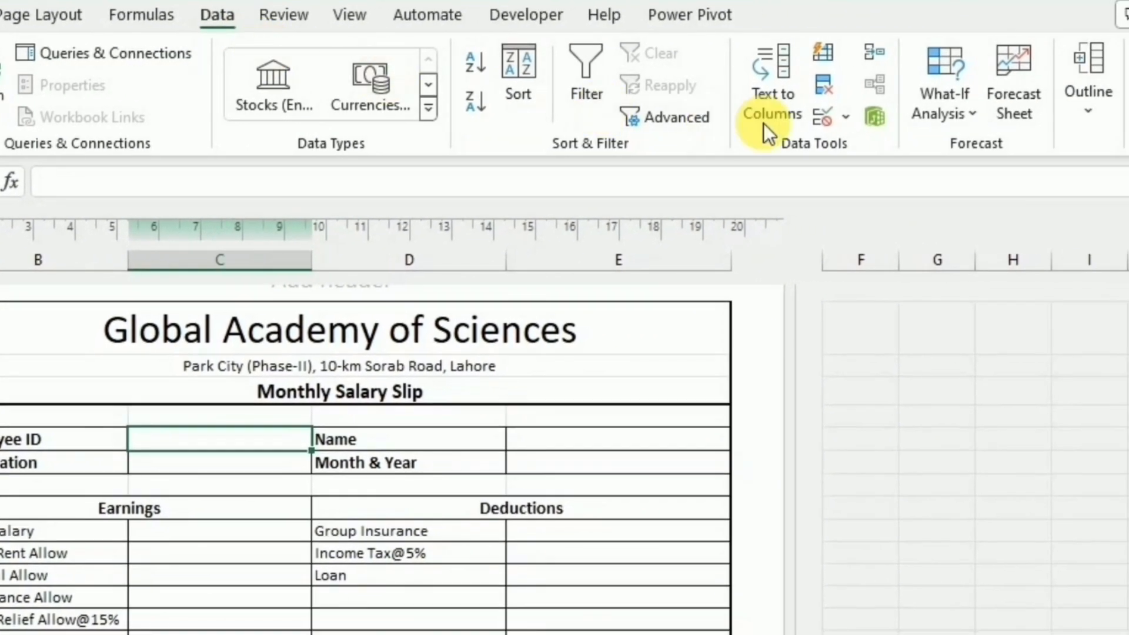
click(824, 120)
click(750, 181)
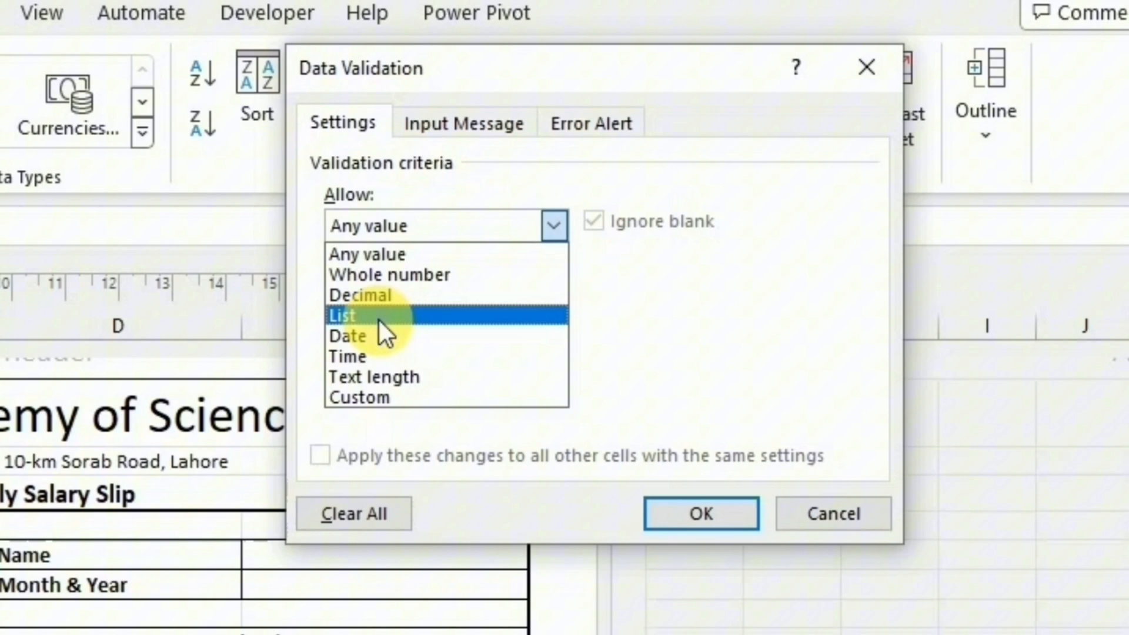
click(379, 320)
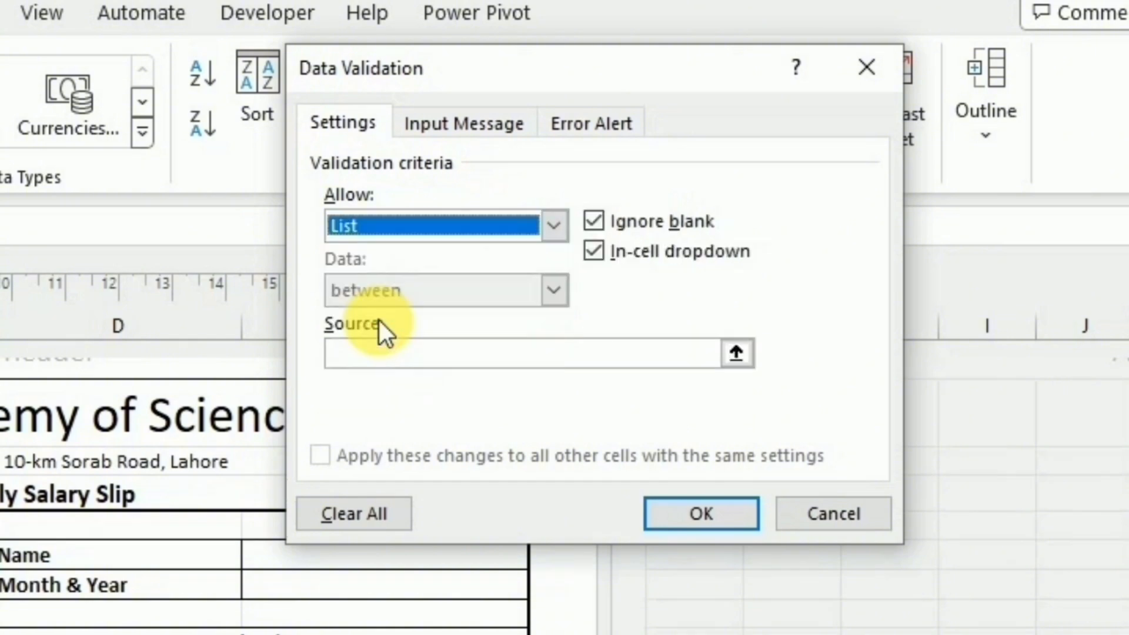
click(375, 367)
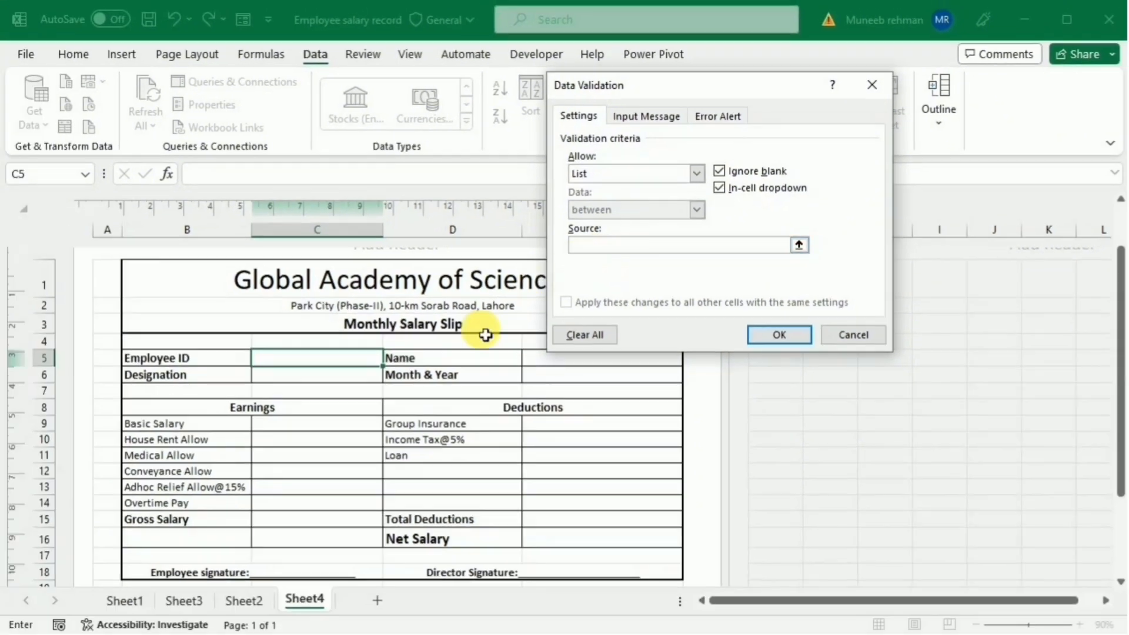
click(229, 602)
drag(61, 383, 81, 610)
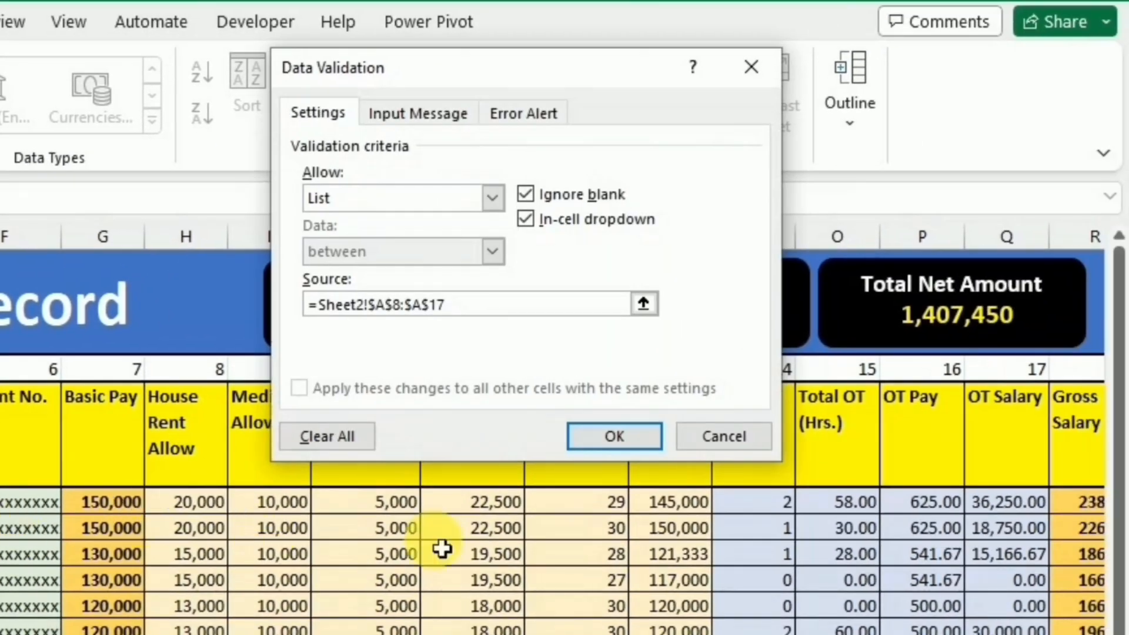
click(595, 438)
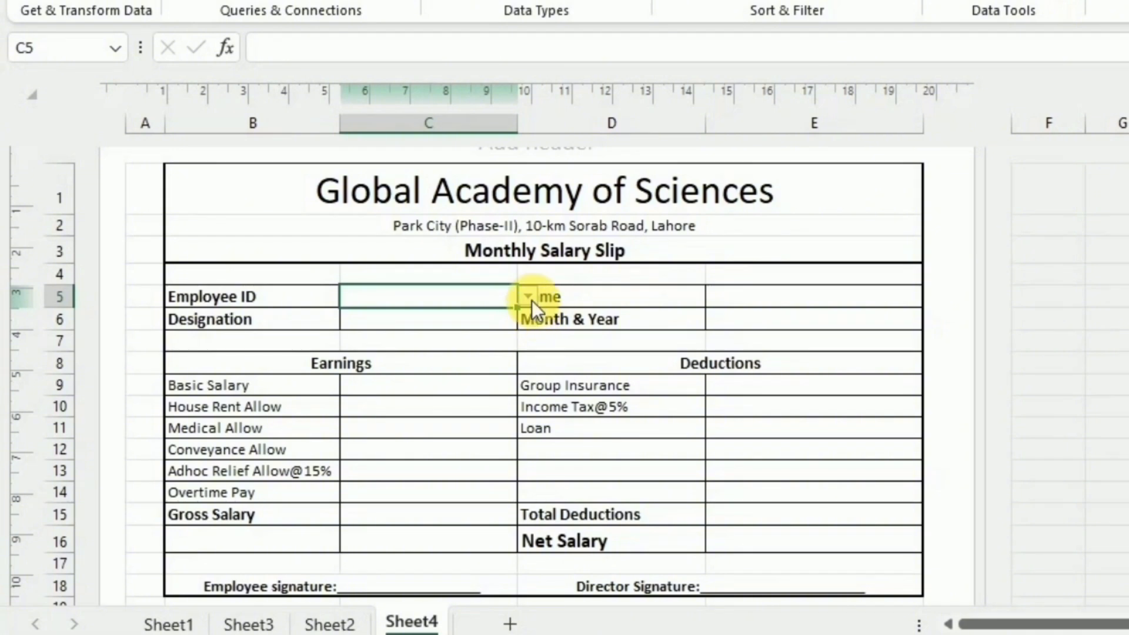
- Pick employee ID 103 from the C5 dropdown and bold the C5:C6 and E5:E6 value cells
click(532, 299)
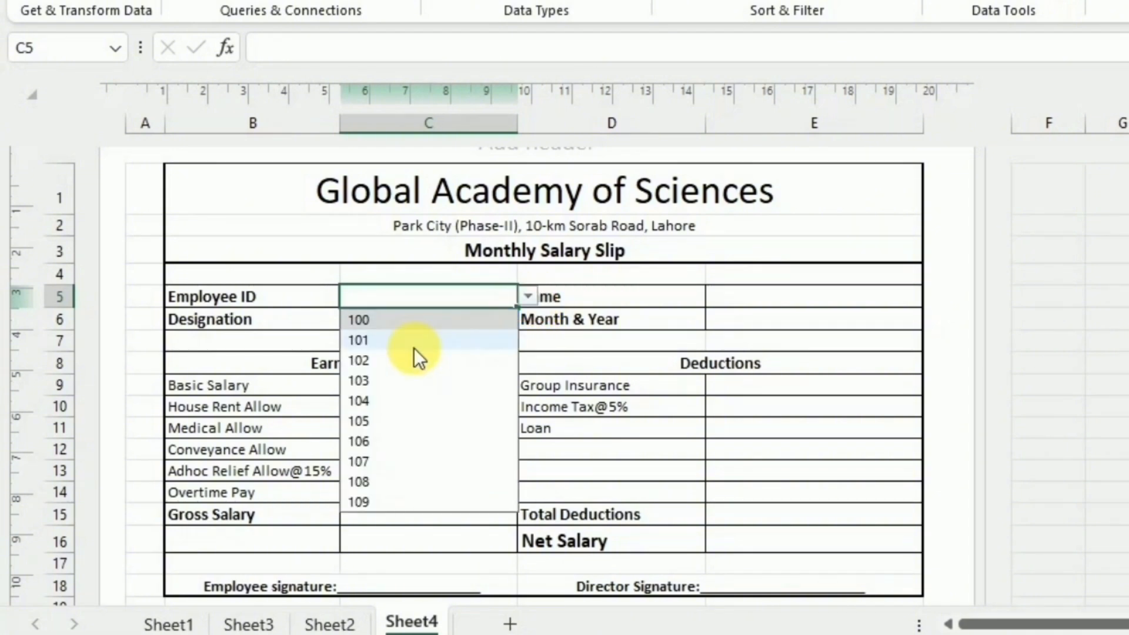
click(382, 379)
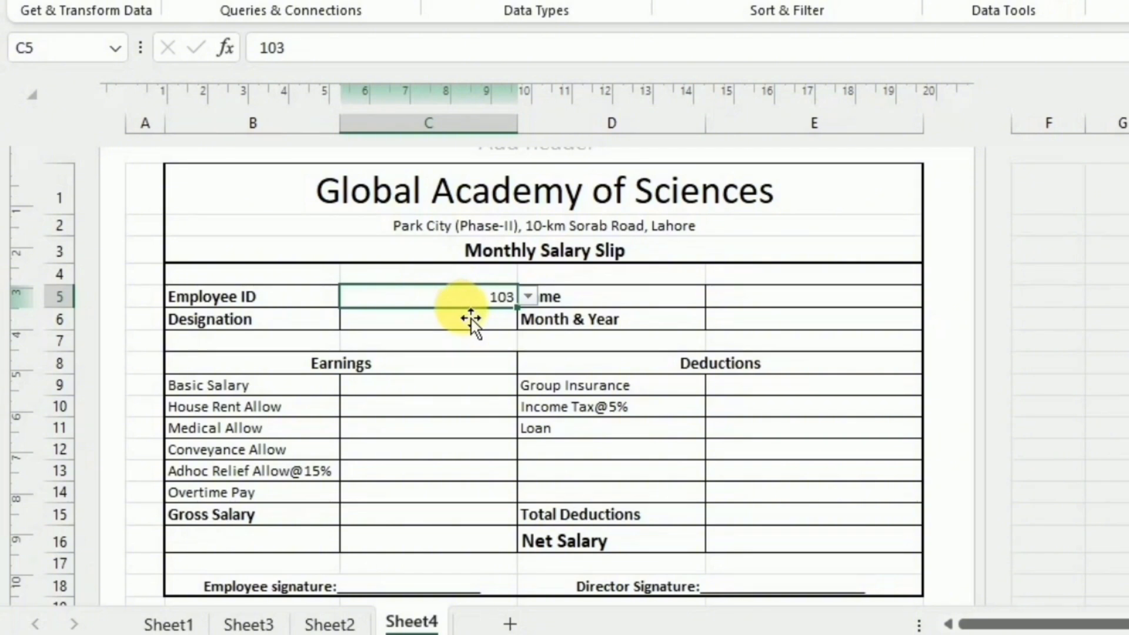
drag(465, 297, 484, 330)
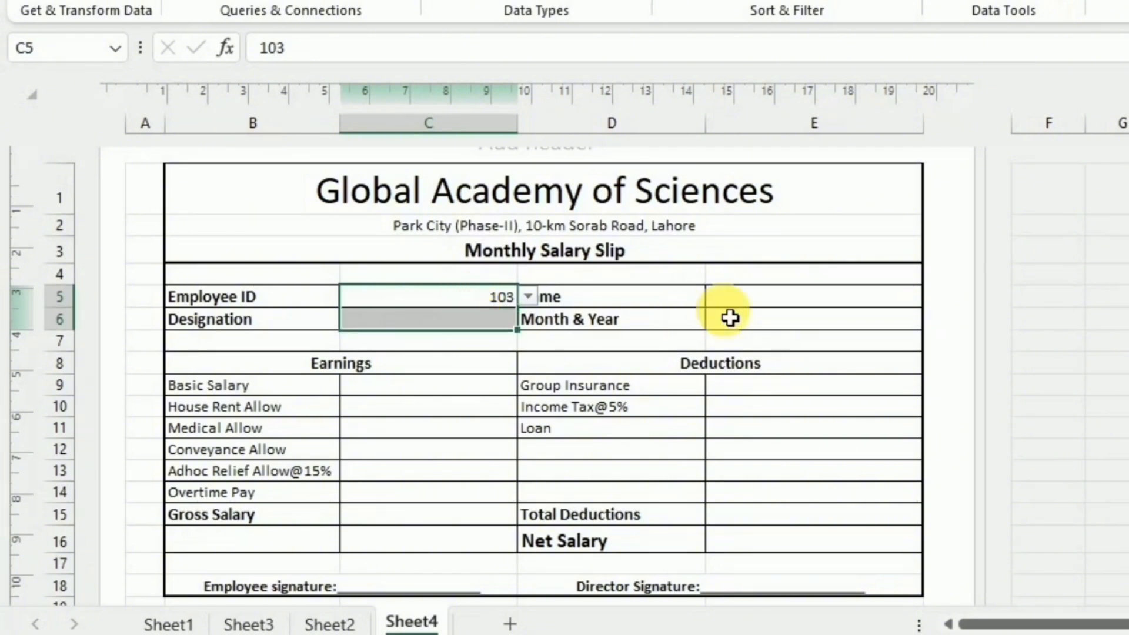
drag(754, 303, 751, 329)
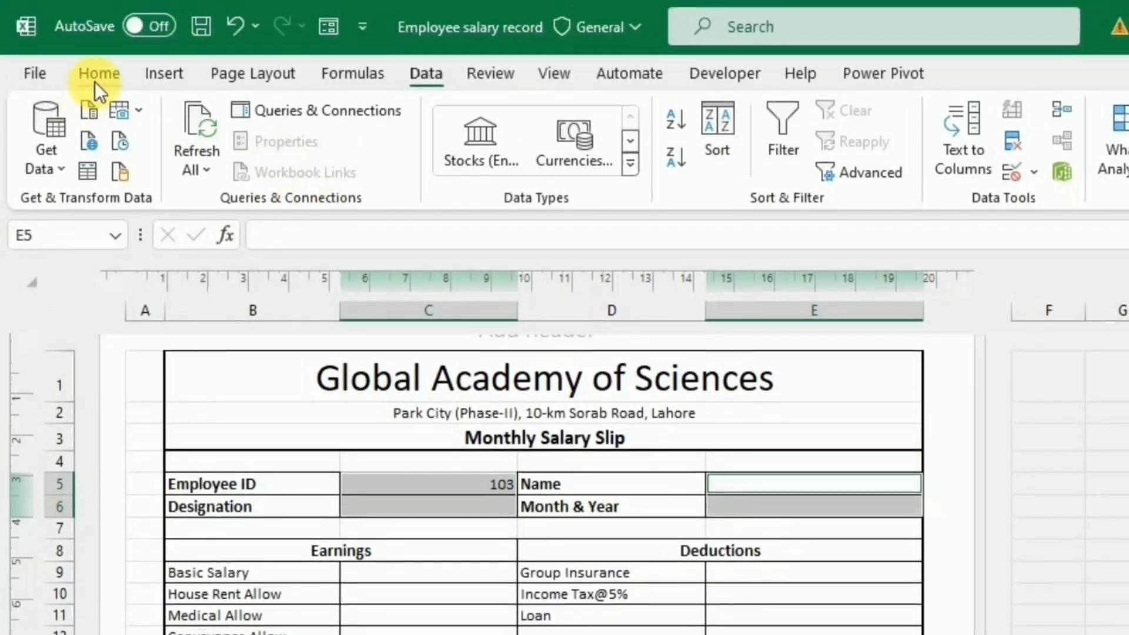
click(95, 78)
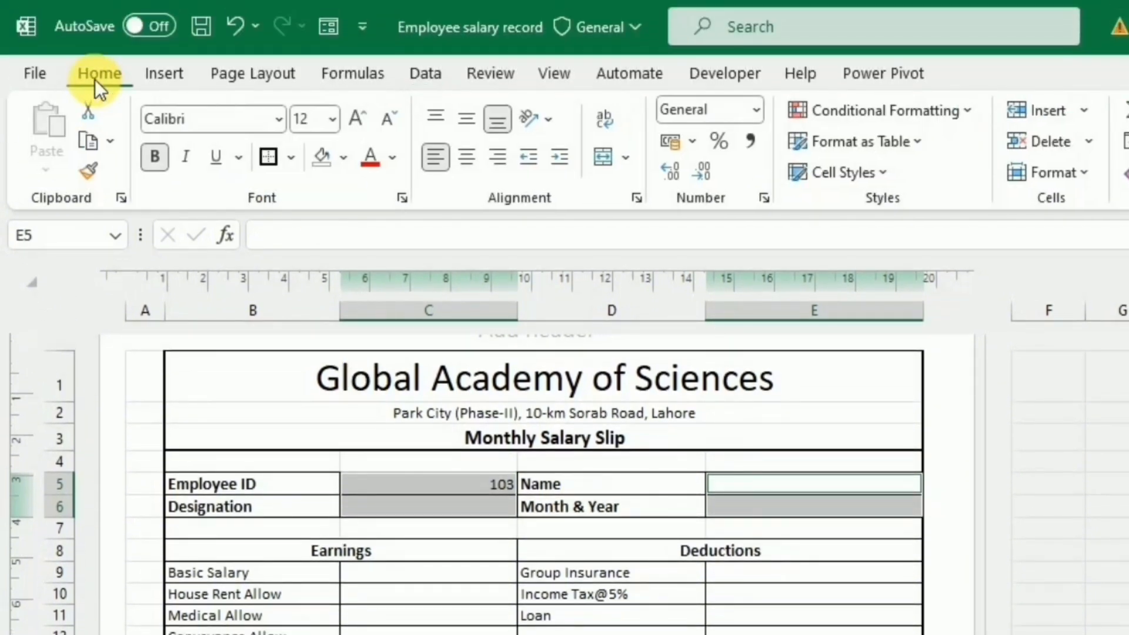
click(159, 160)
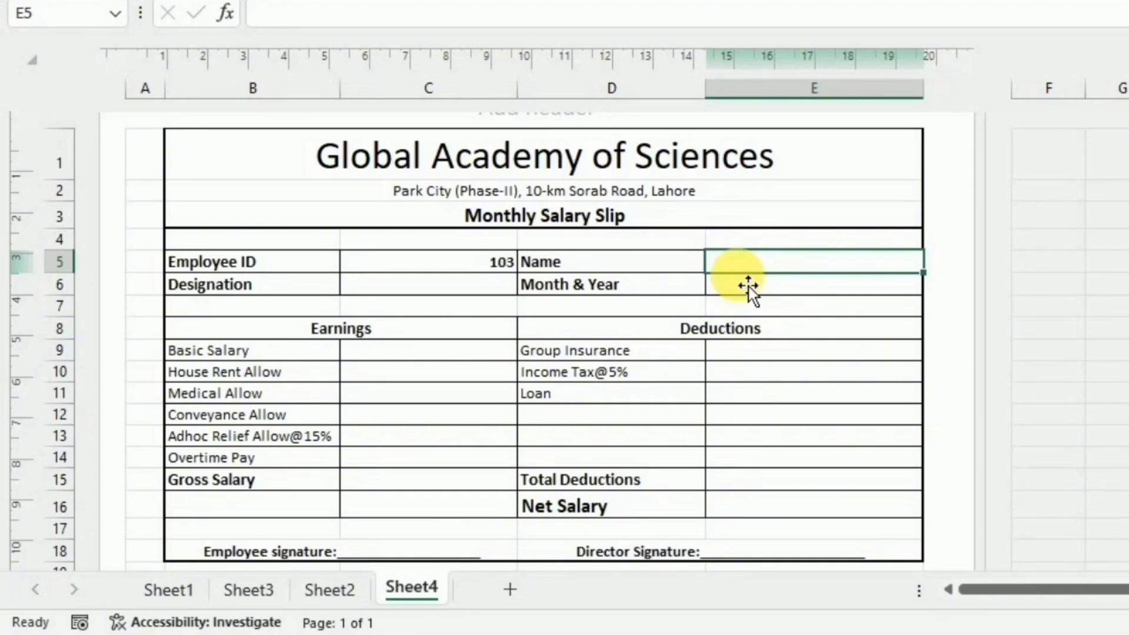
- Enter =vlookup(C5,Sheet2!A8:X17,2,0) in E5 so the Name shows Name 4
text(=)
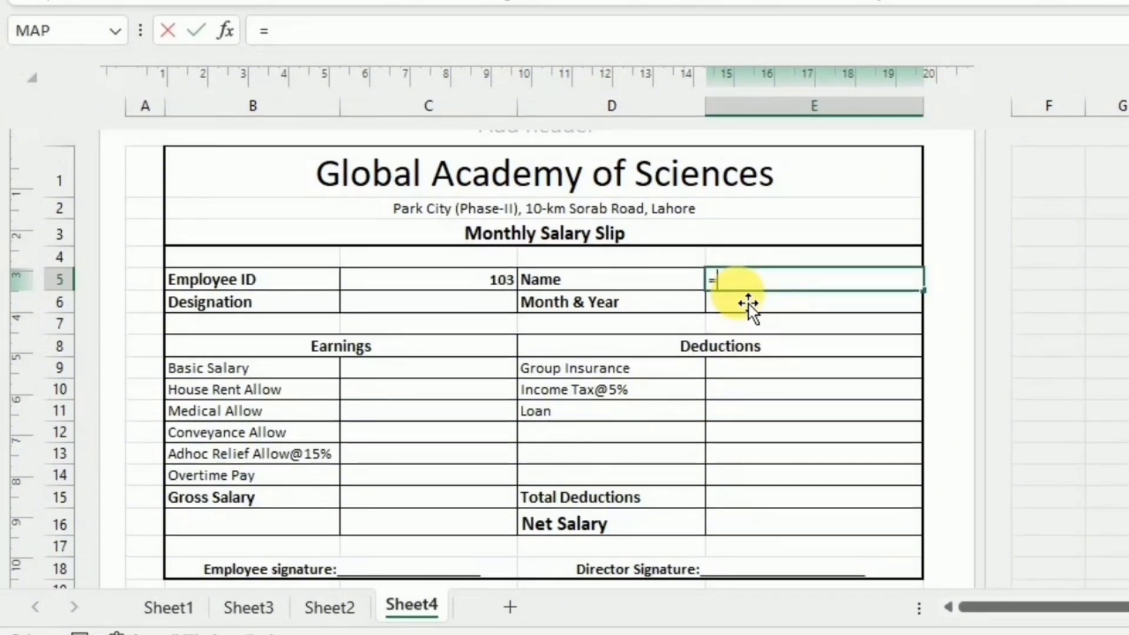
text(vloo)
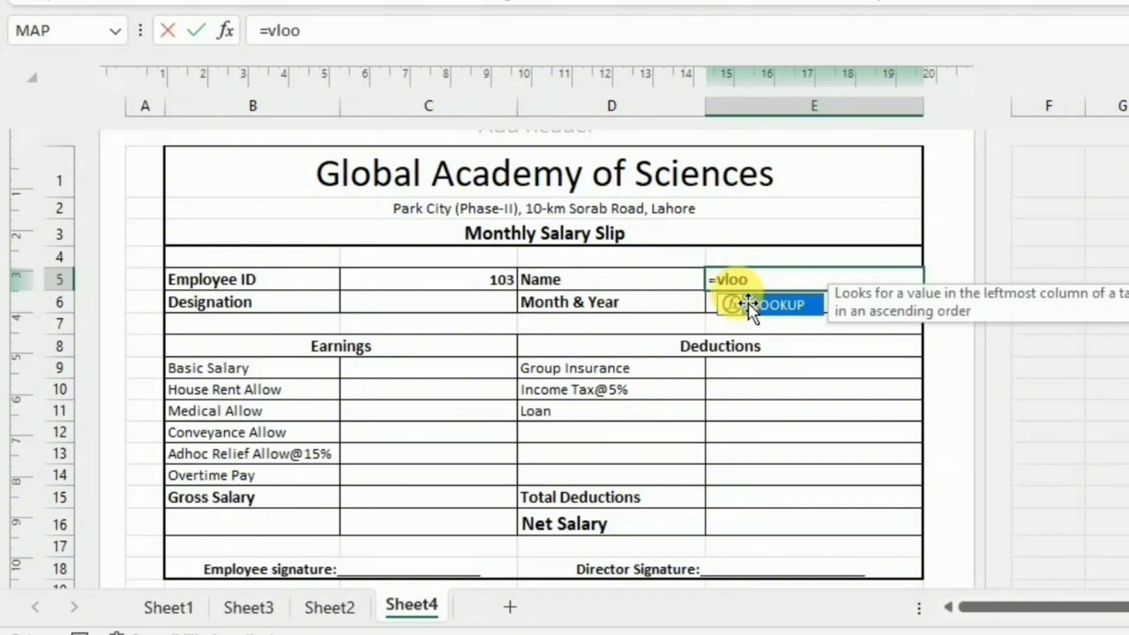
text(kup()
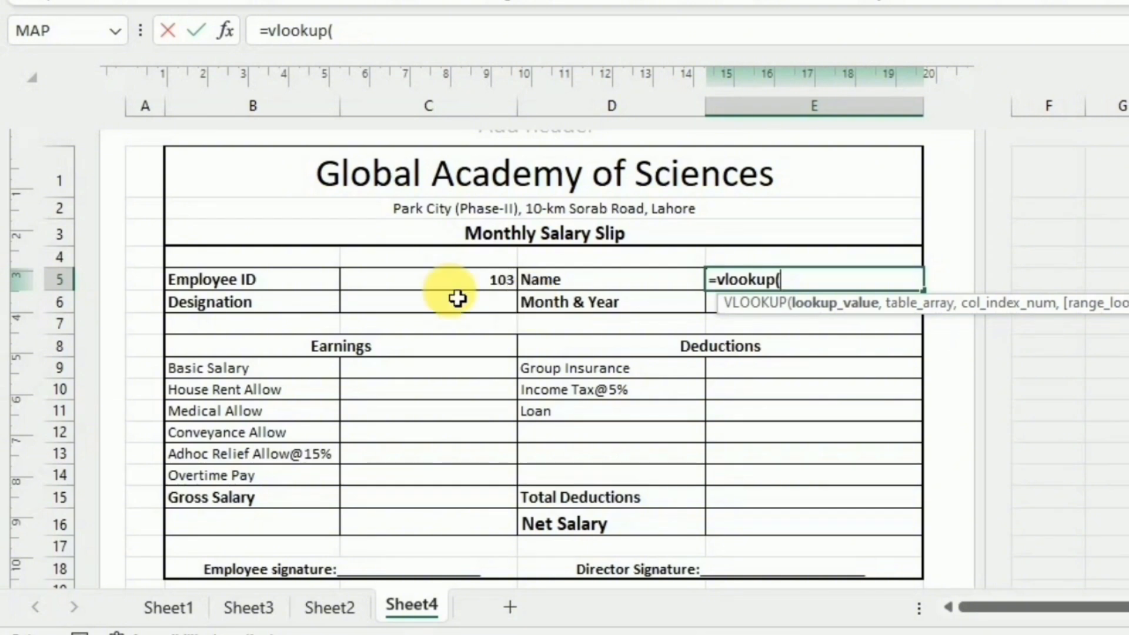
click(418, 288)
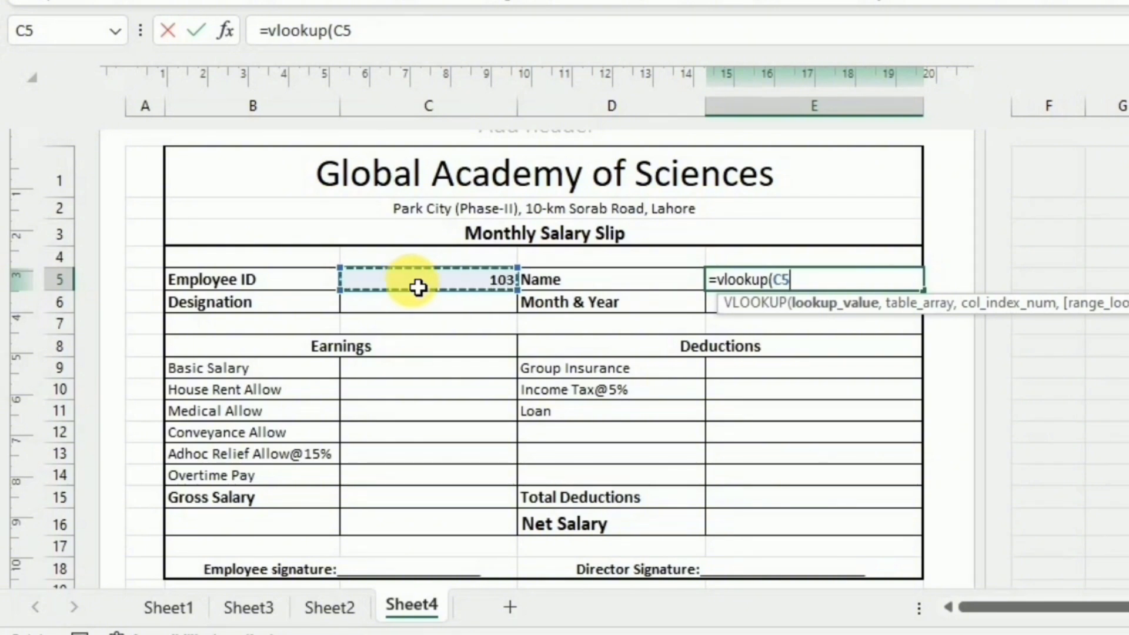
text(,)
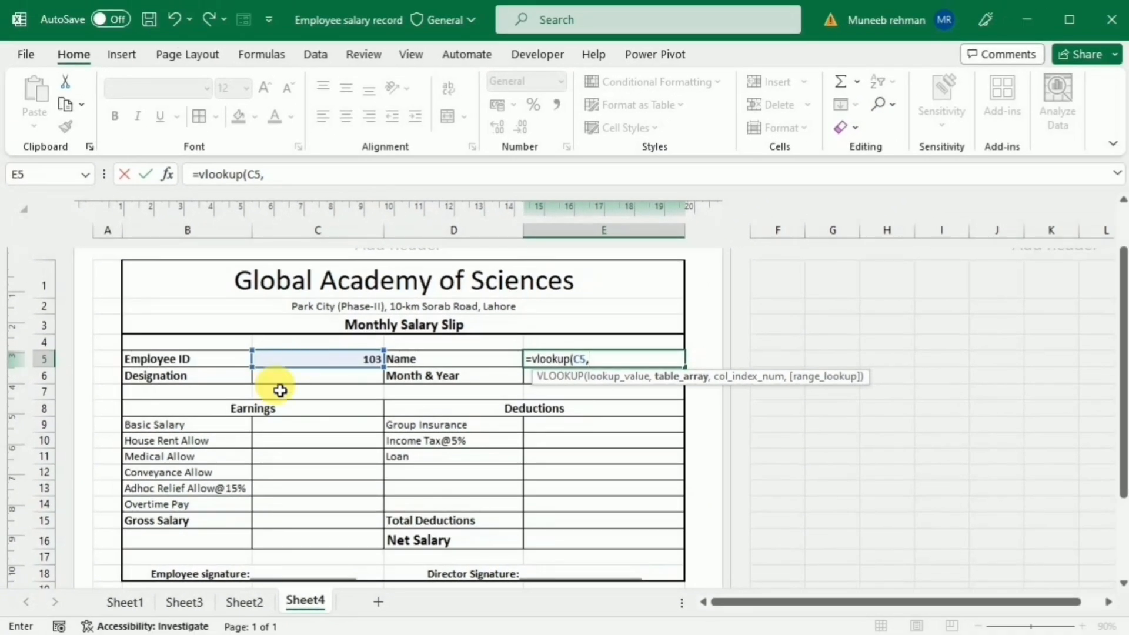
click(250, 602)
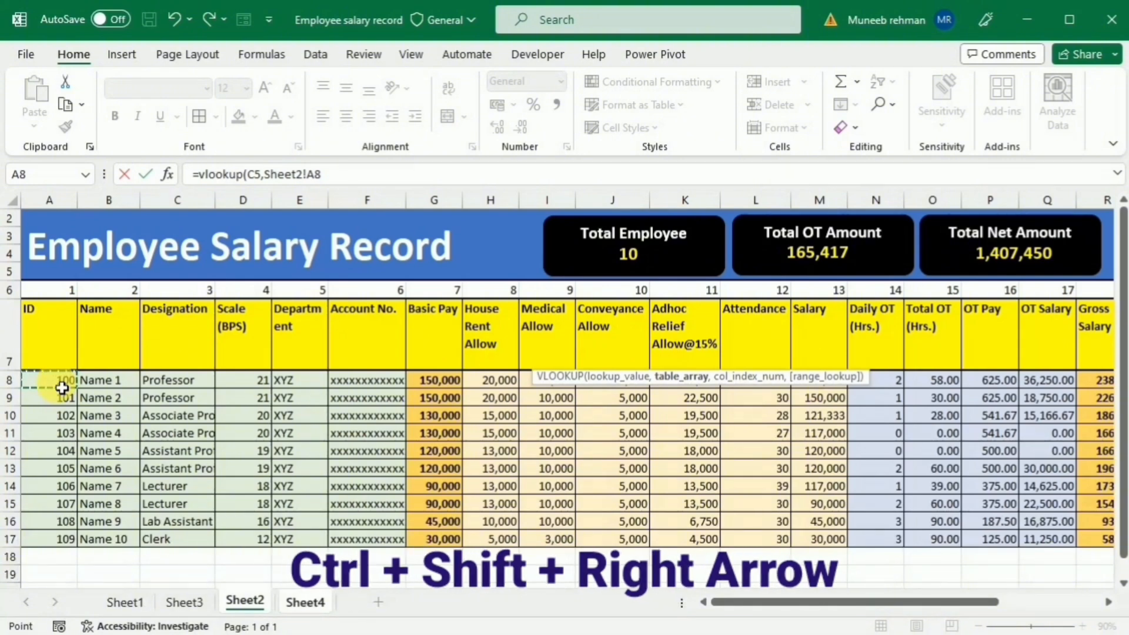
key(ctrl+shift+Right)
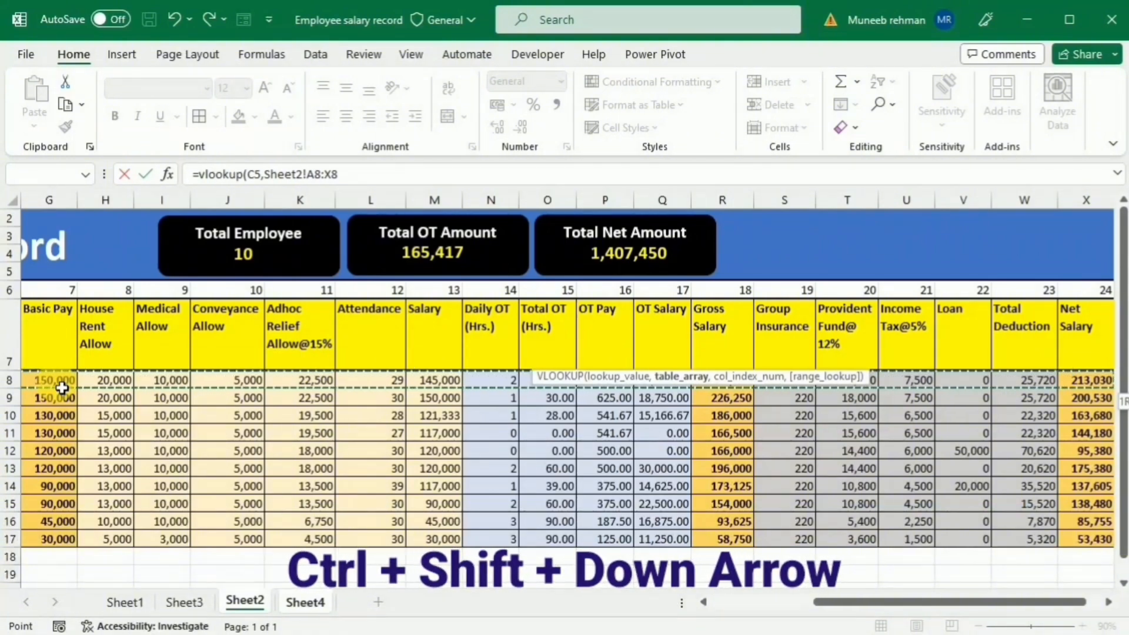
key(ctrl+shift+Down)
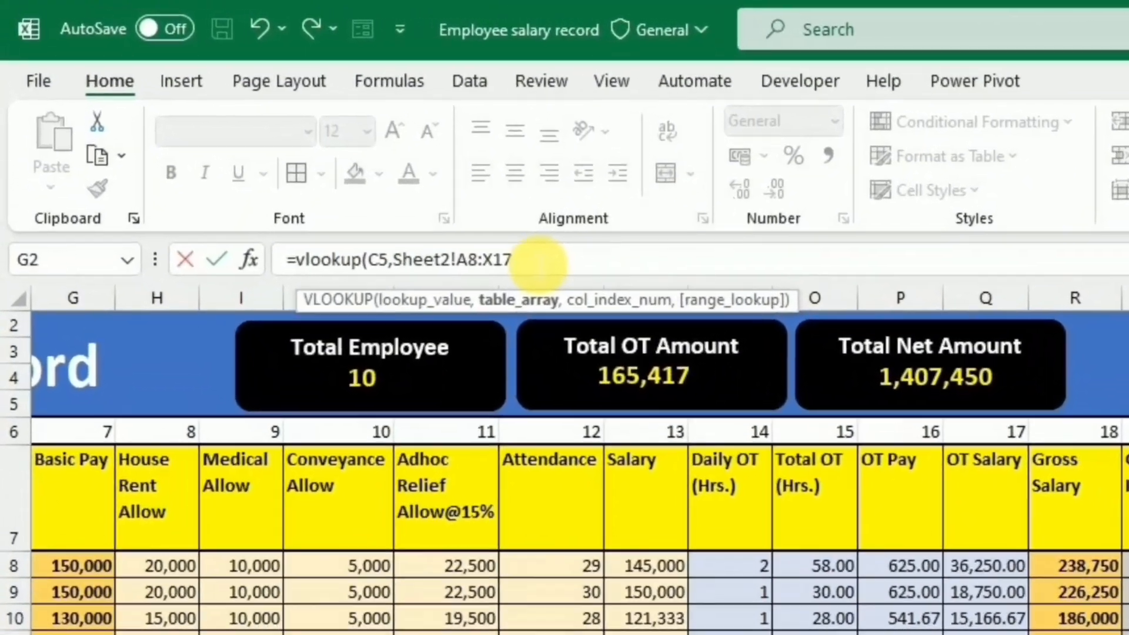
text(,)
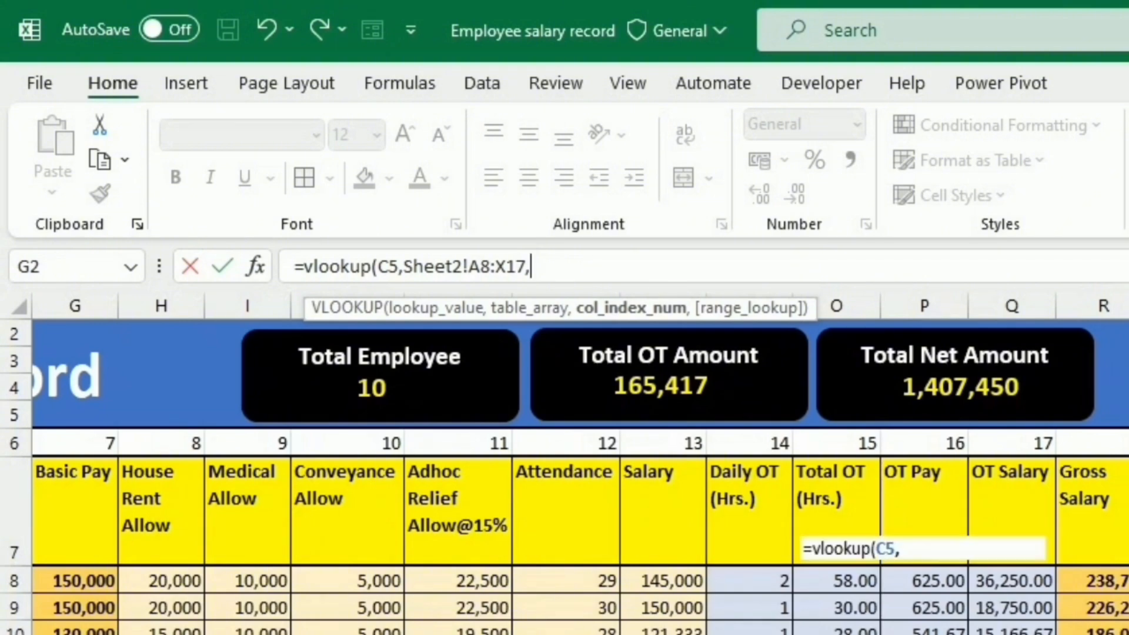
scroll(579, 465, left, 6)
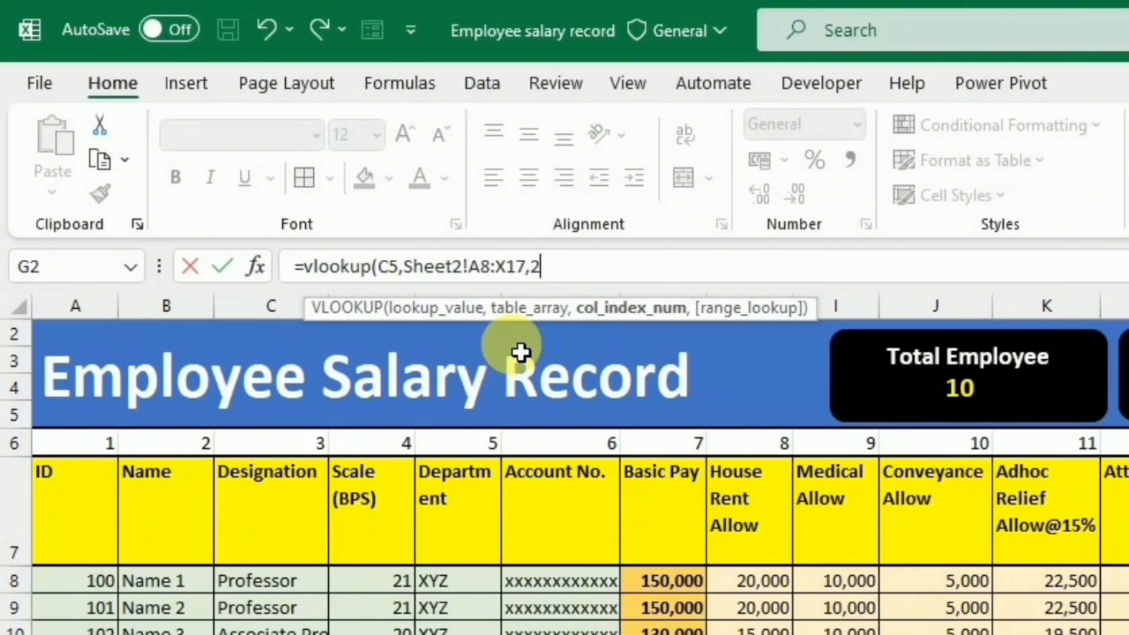
text(,)
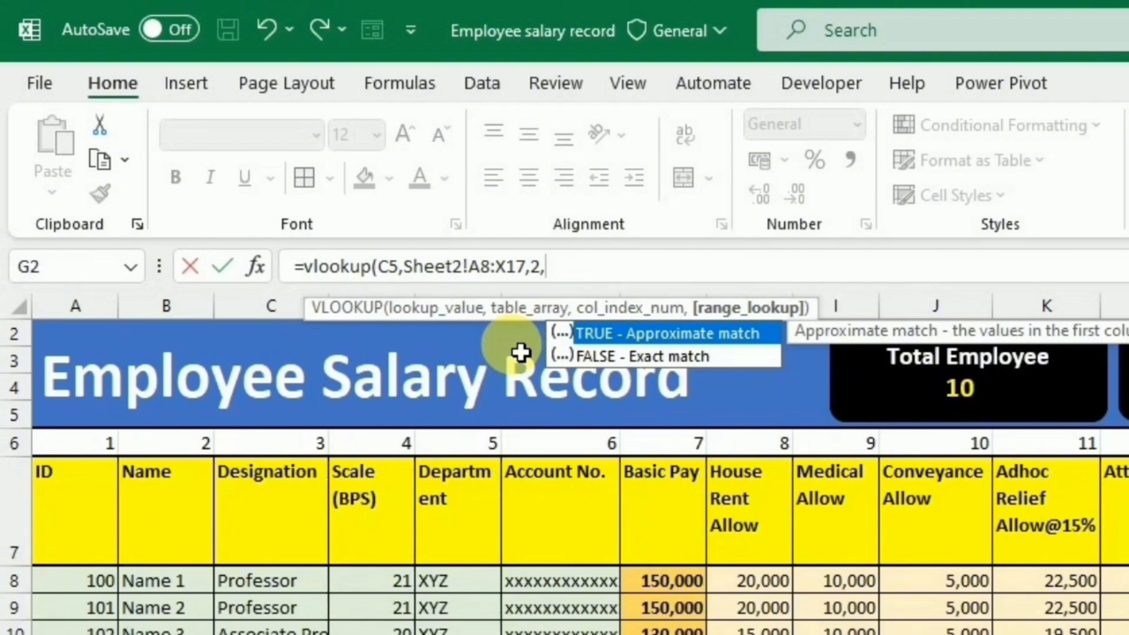
text(0))
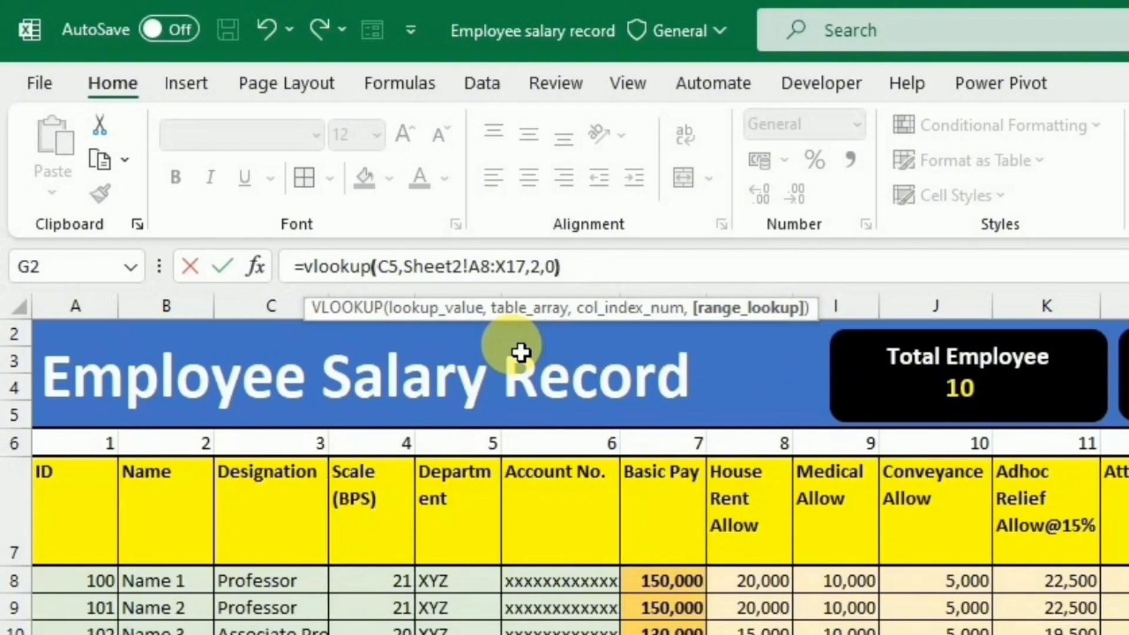
key(Return)
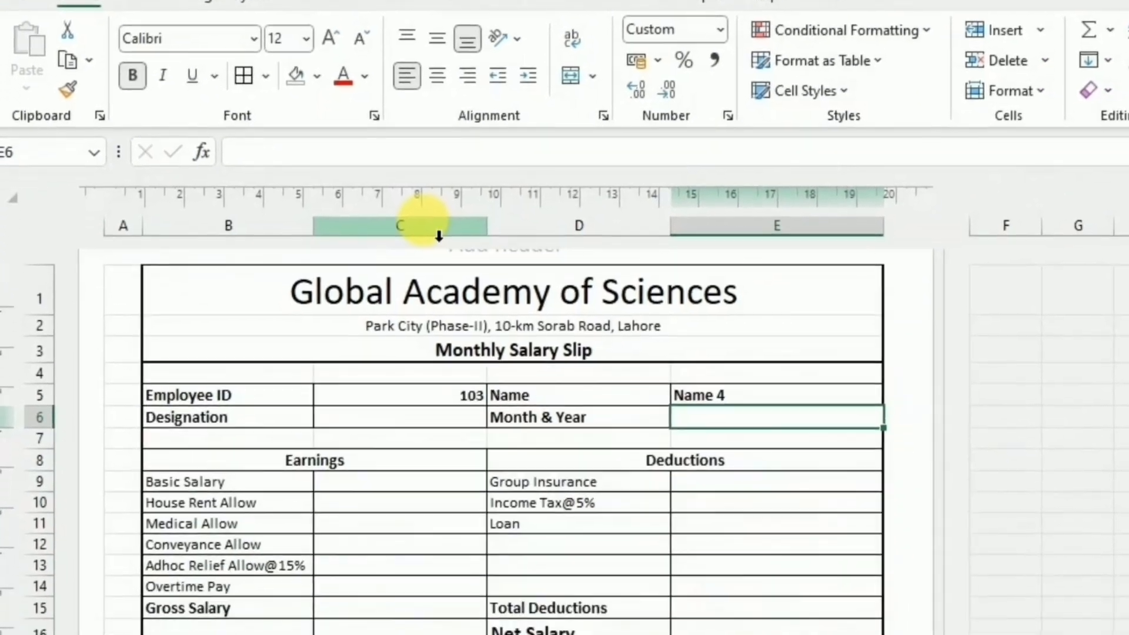
- Switch the Employee ID in C5 to 100 and check E5's lookup, now showing Name 1
click(433, 395)
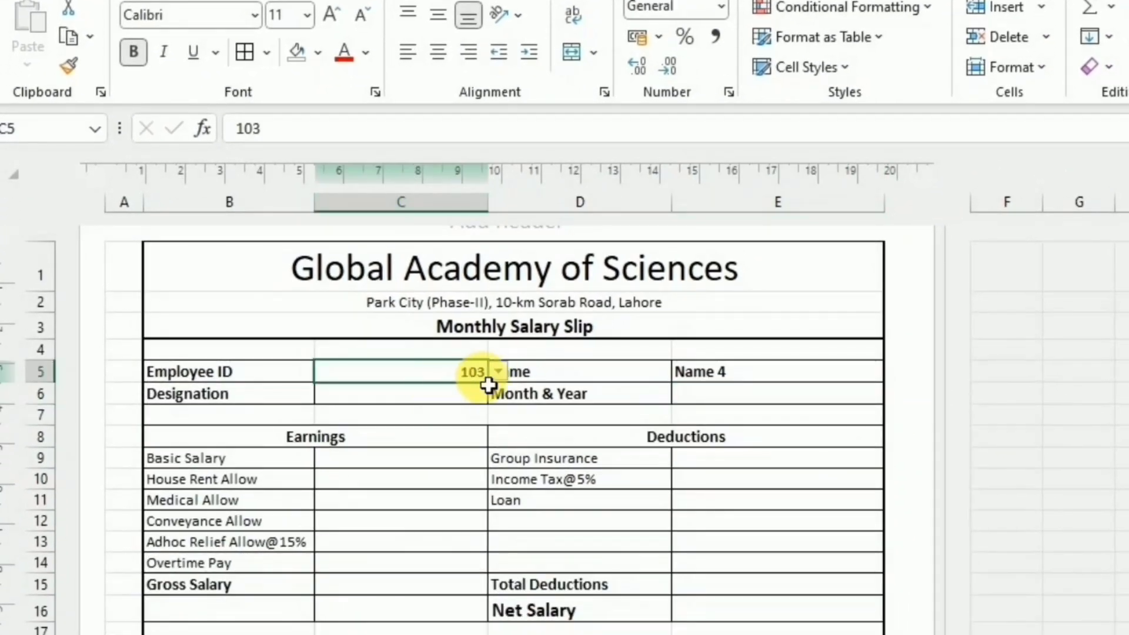
click(498, 372)
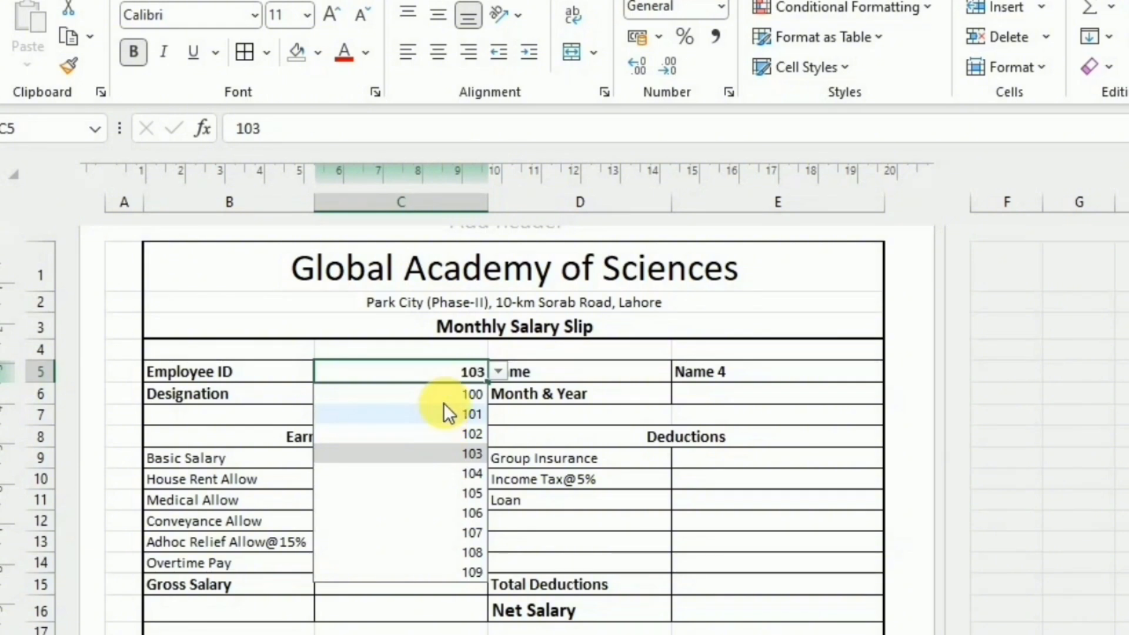
click(444, 395)
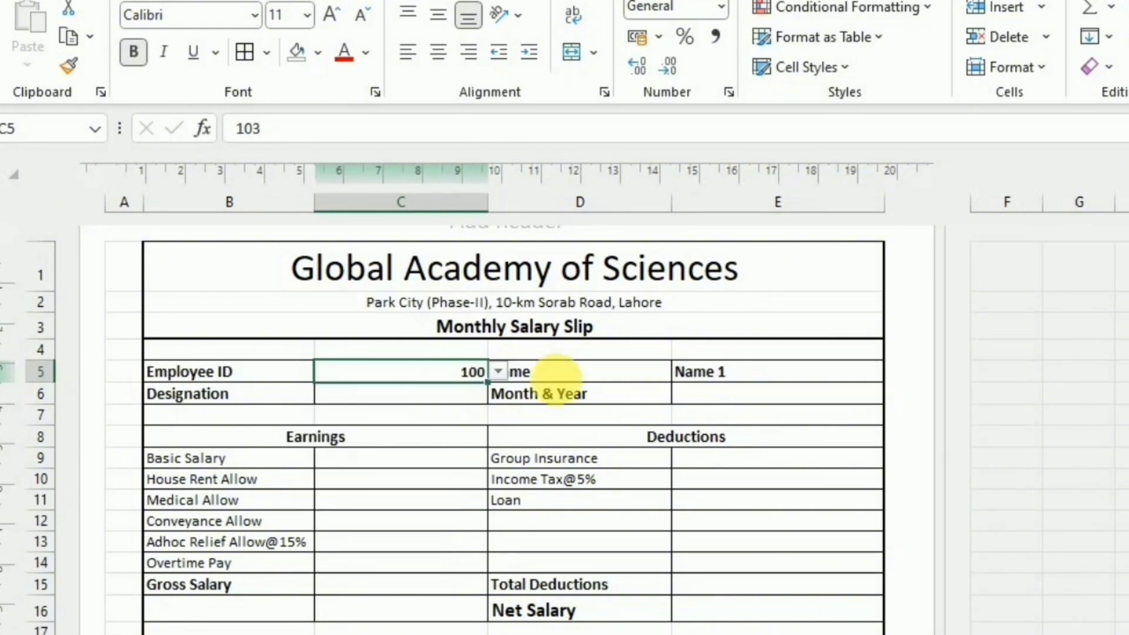
click(600, 376)
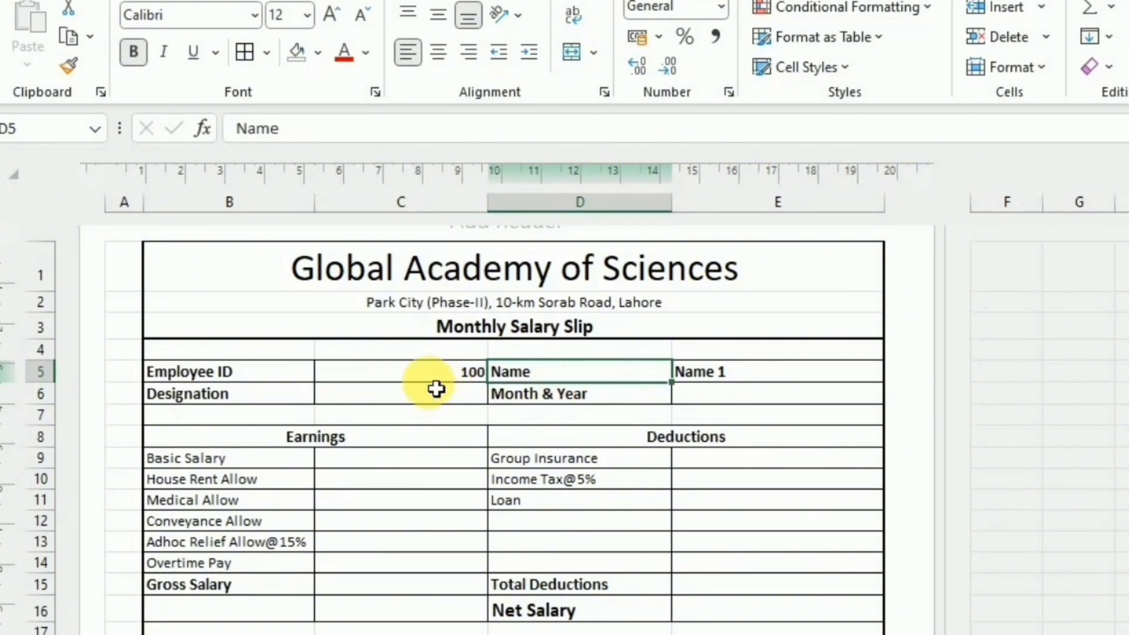
click(757, 384)
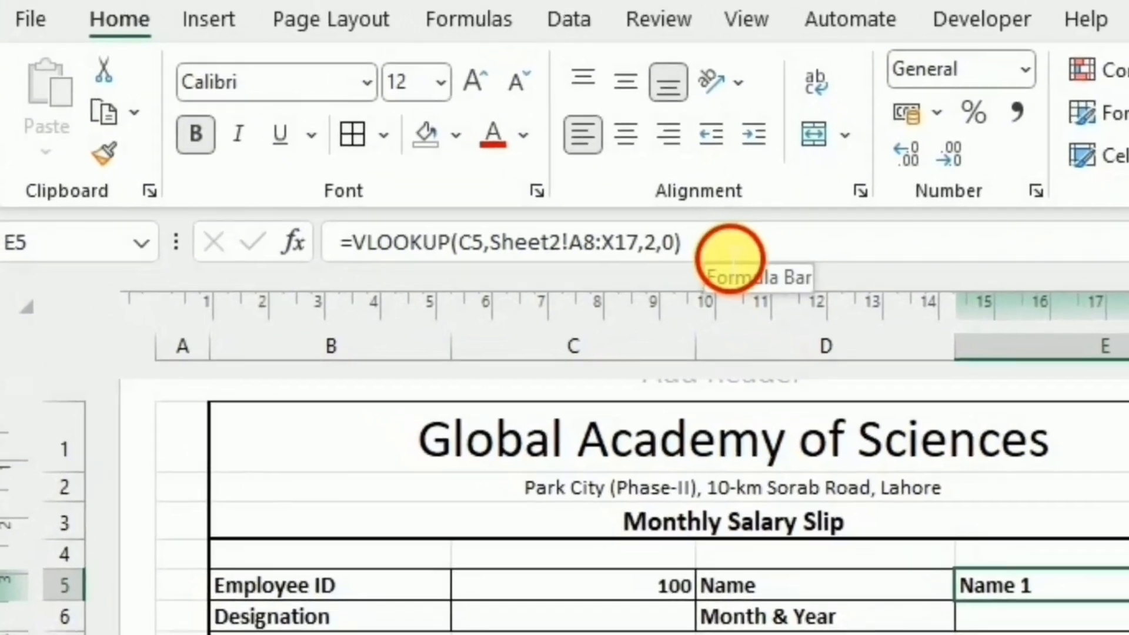
- Copy the Name lookup into C6 with column index 3, so Designation shows Professor
drag(479, 129, 300, 135)
drag(444, 264, 379, 259)
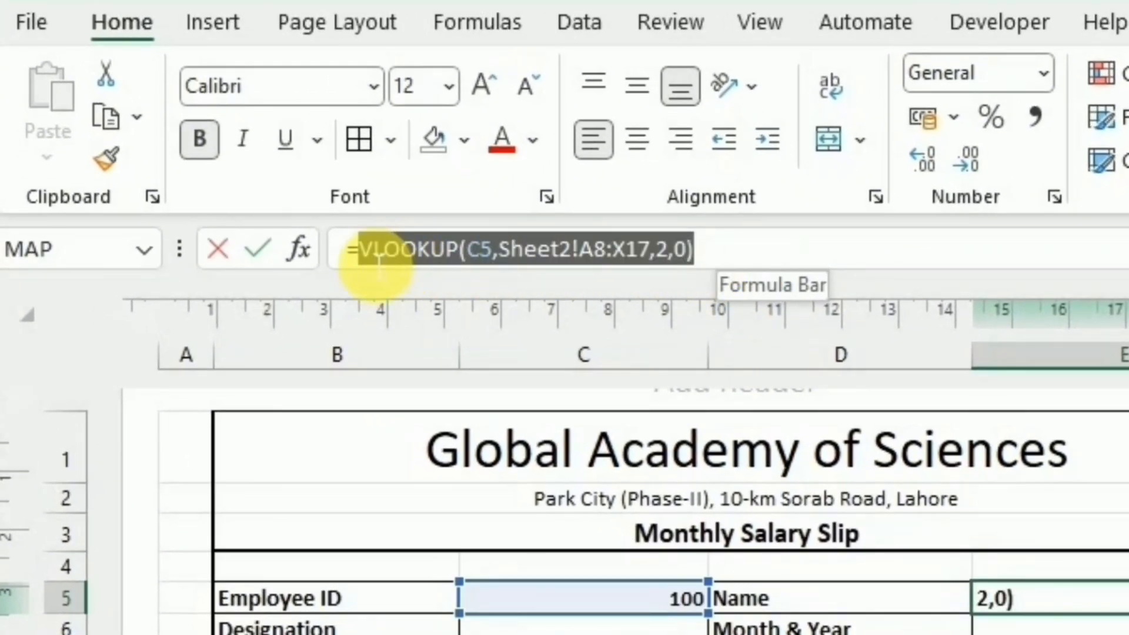
key(ctrl+c)
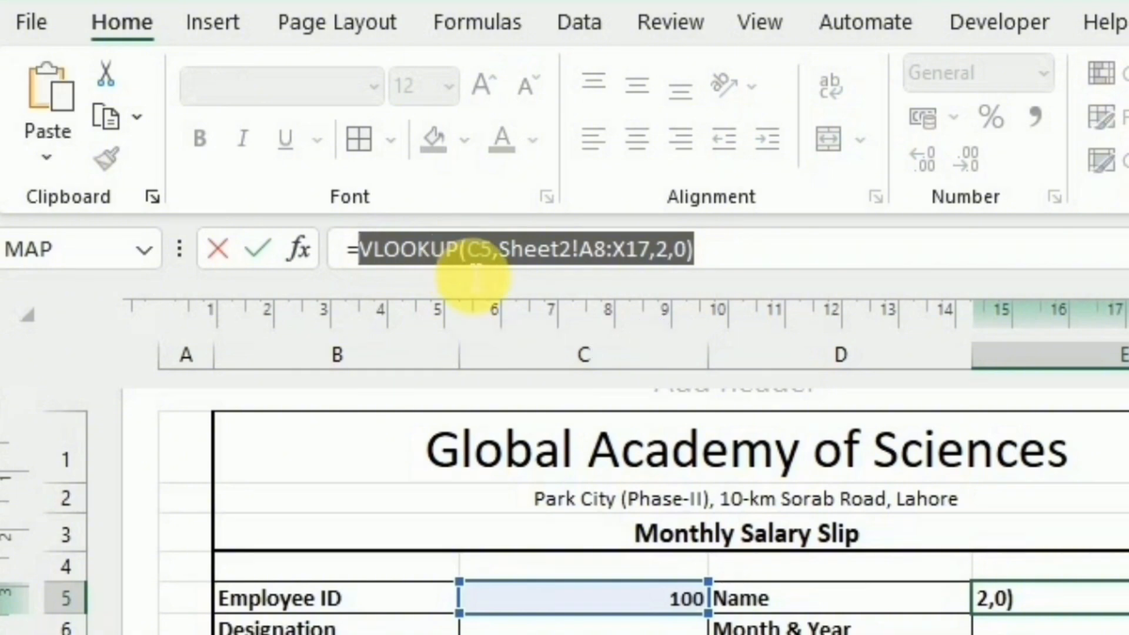
click(465, 630)
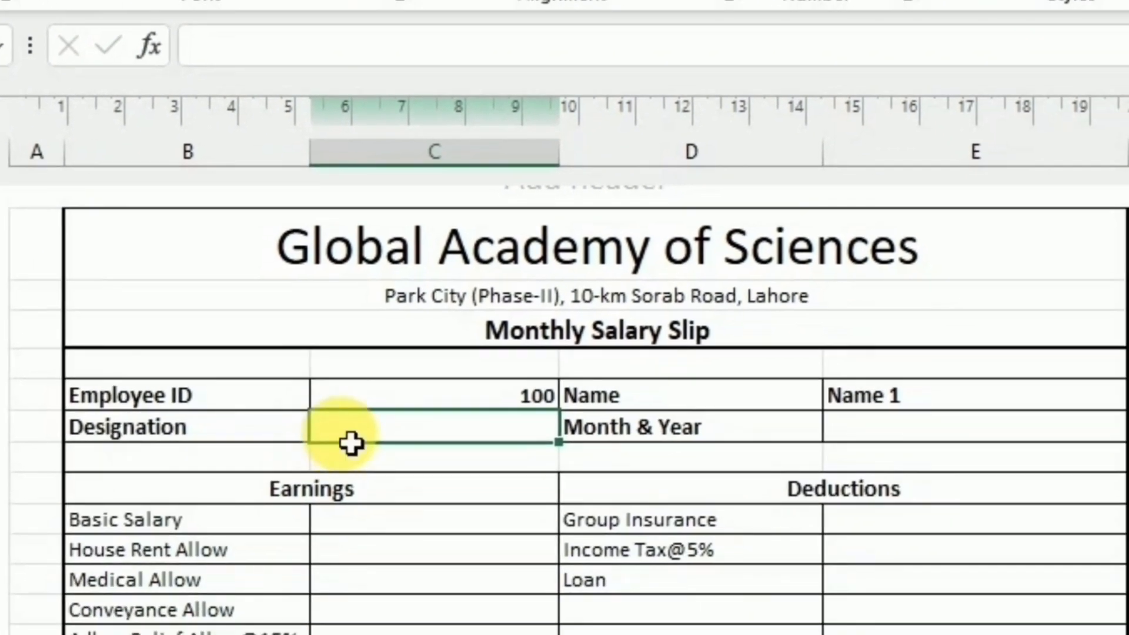
text(=)
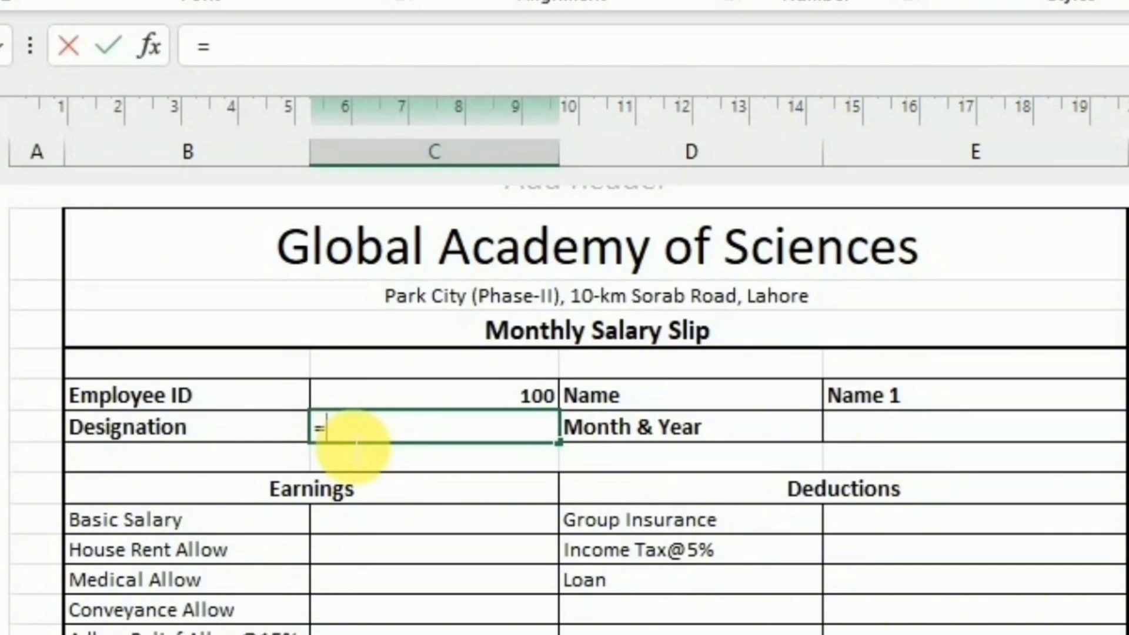
key(ctrl+v)
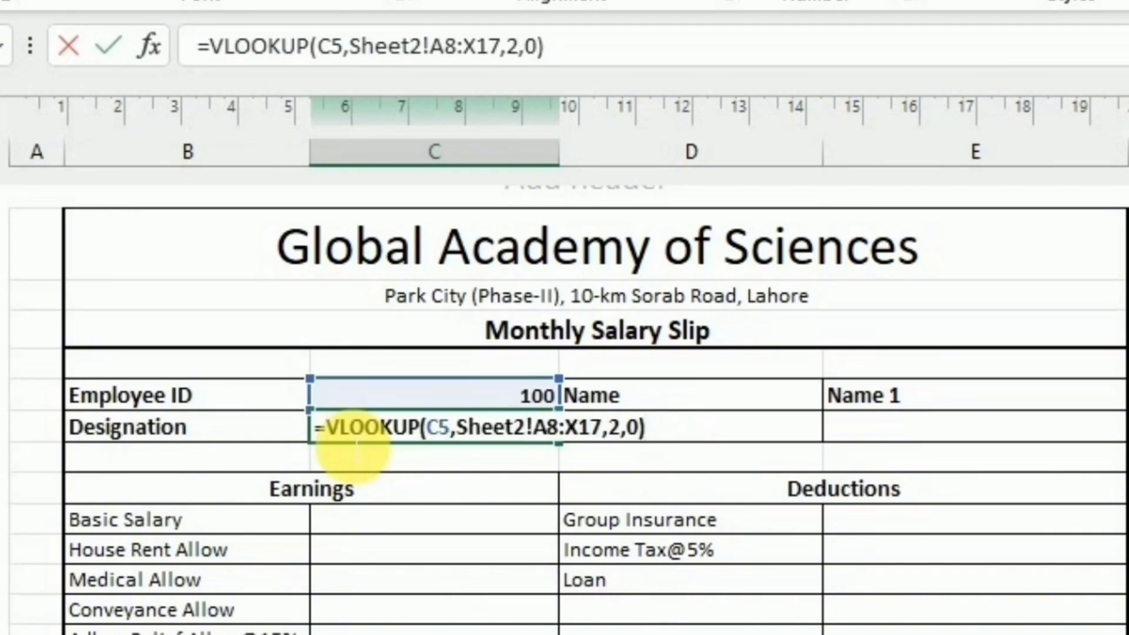
click(519, 47)
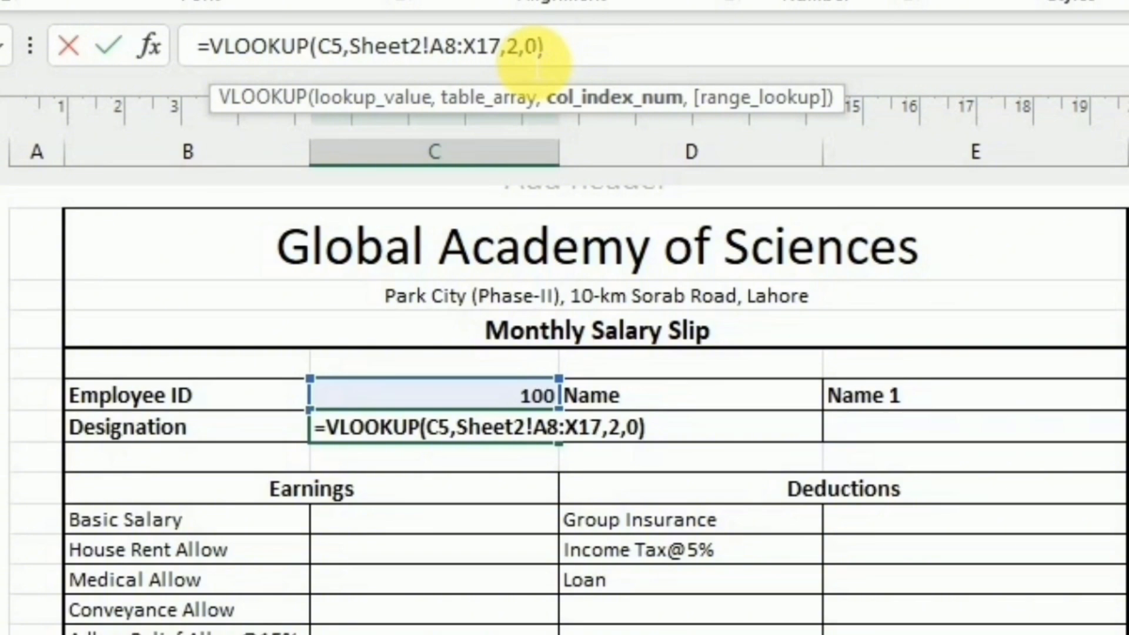
key(BackSpace)
text(3)
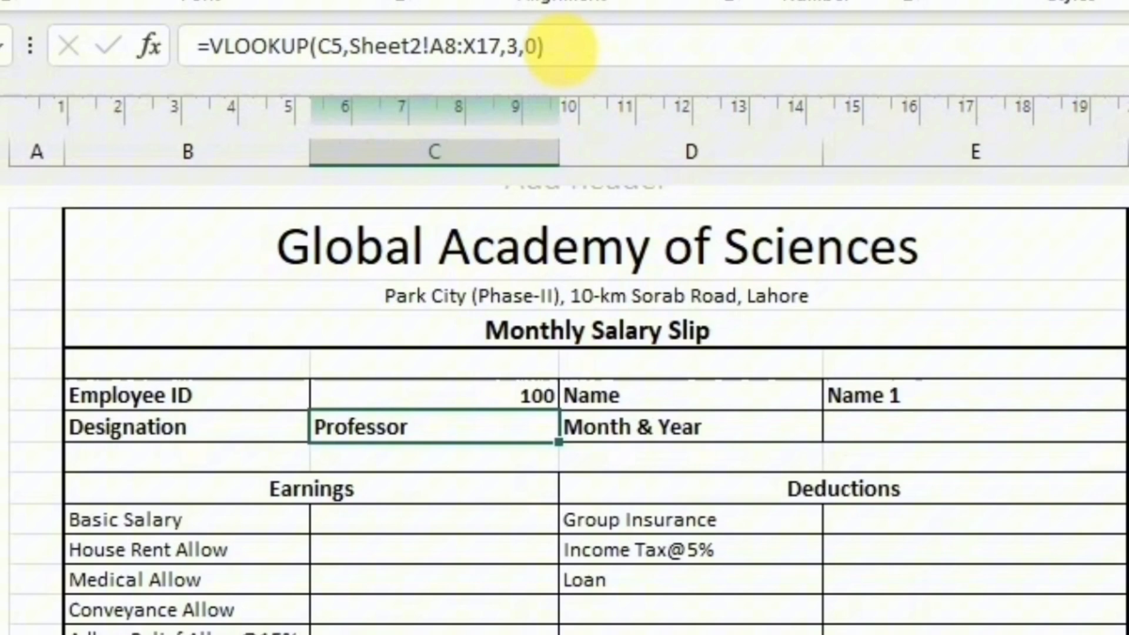
click(575, 59)
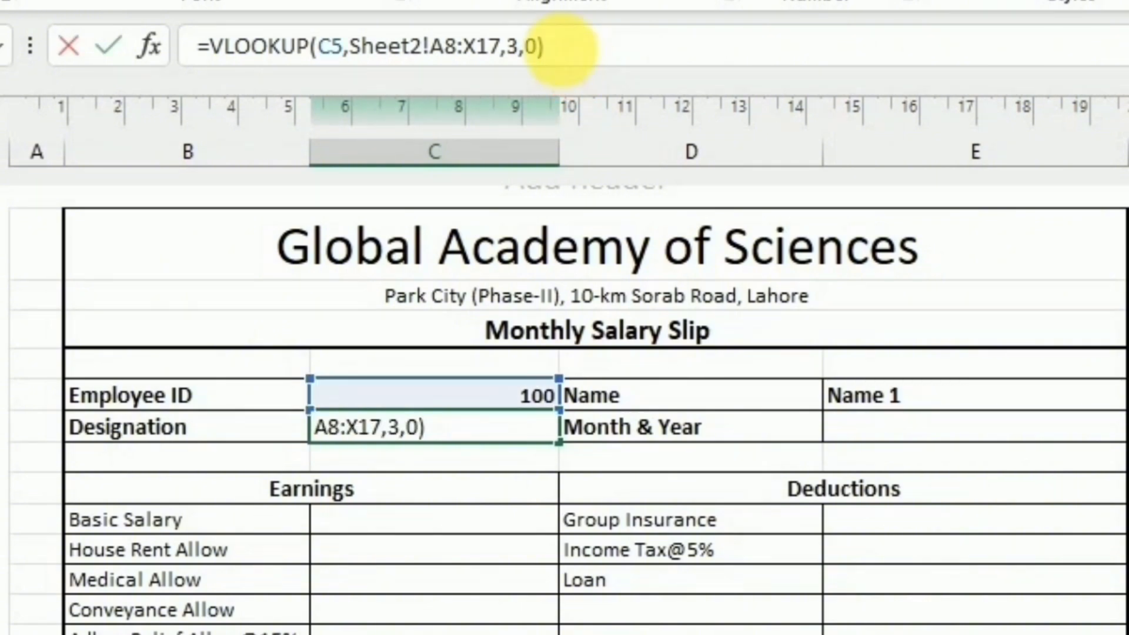
key(Return)
click(445, 438)
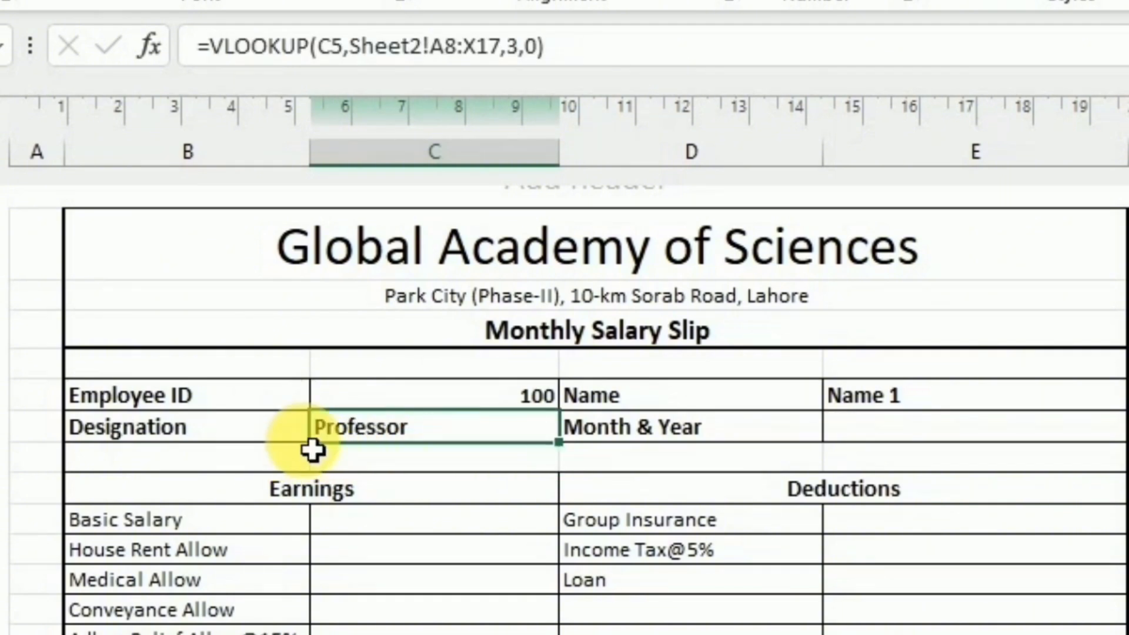
- Left-align the Employee ID value 100 in cell C5
key(Up)
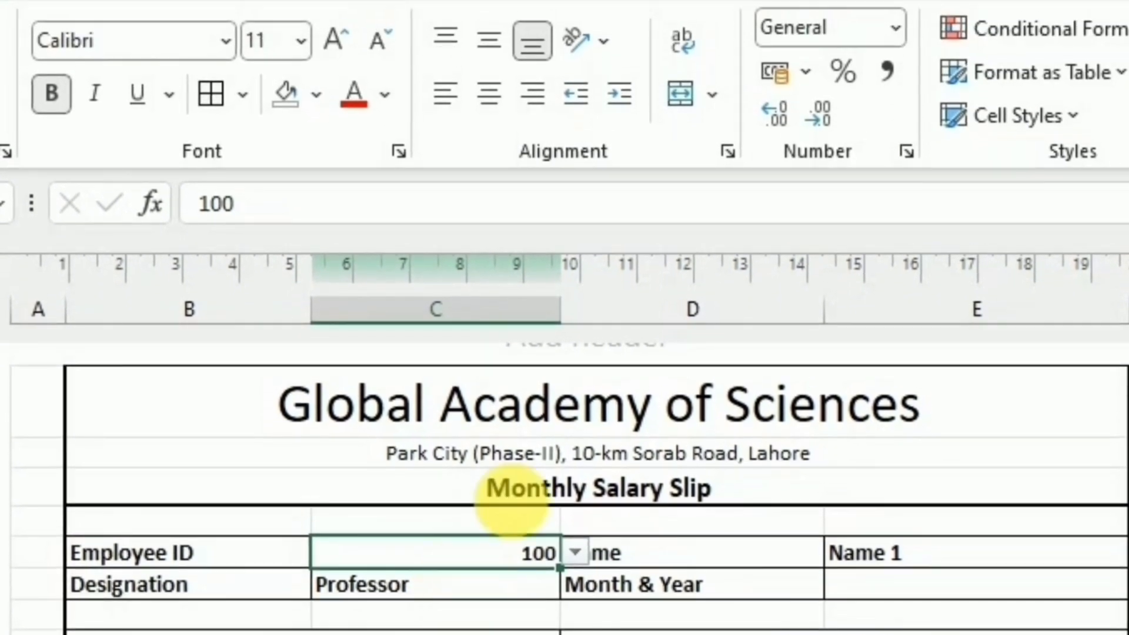
click(446, 92)
click(392, 570)
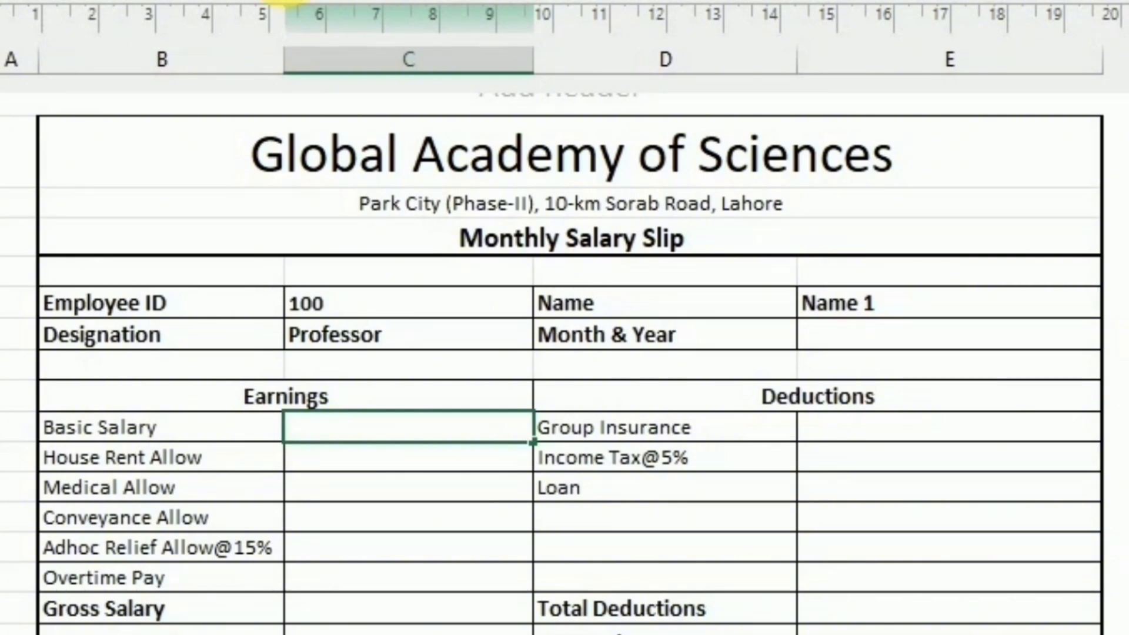
- Paste the lookup into Basic Salary (index 7, 150,000) and House Rent Allow (20,000)
text(=)
key(ctrl+v)
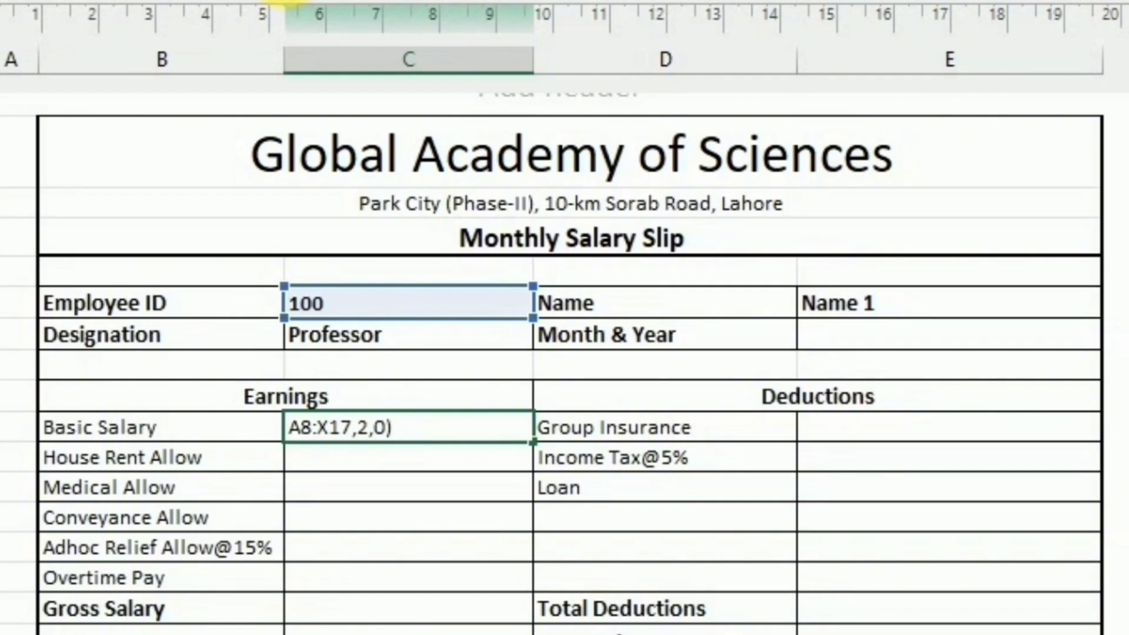
click(495, 3)
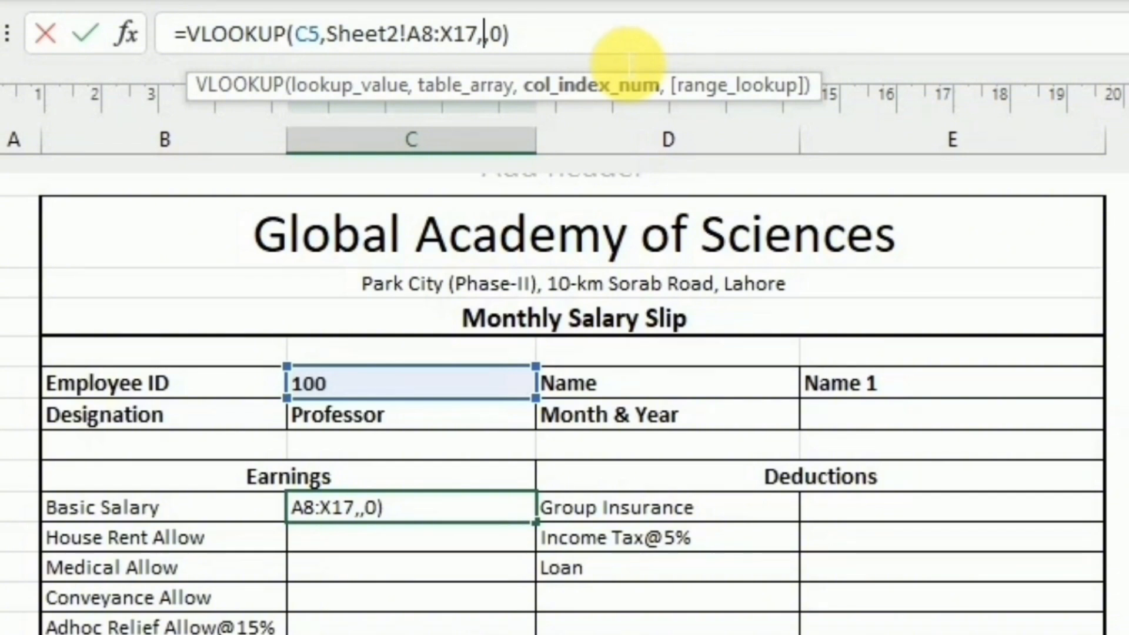
text(7)
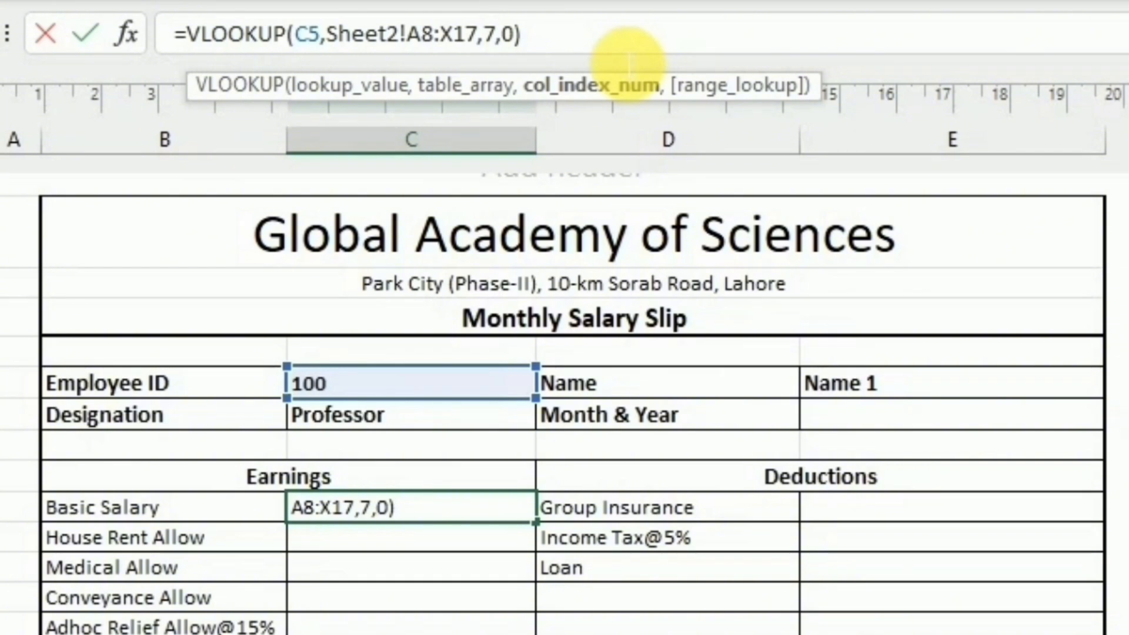
key(Return)
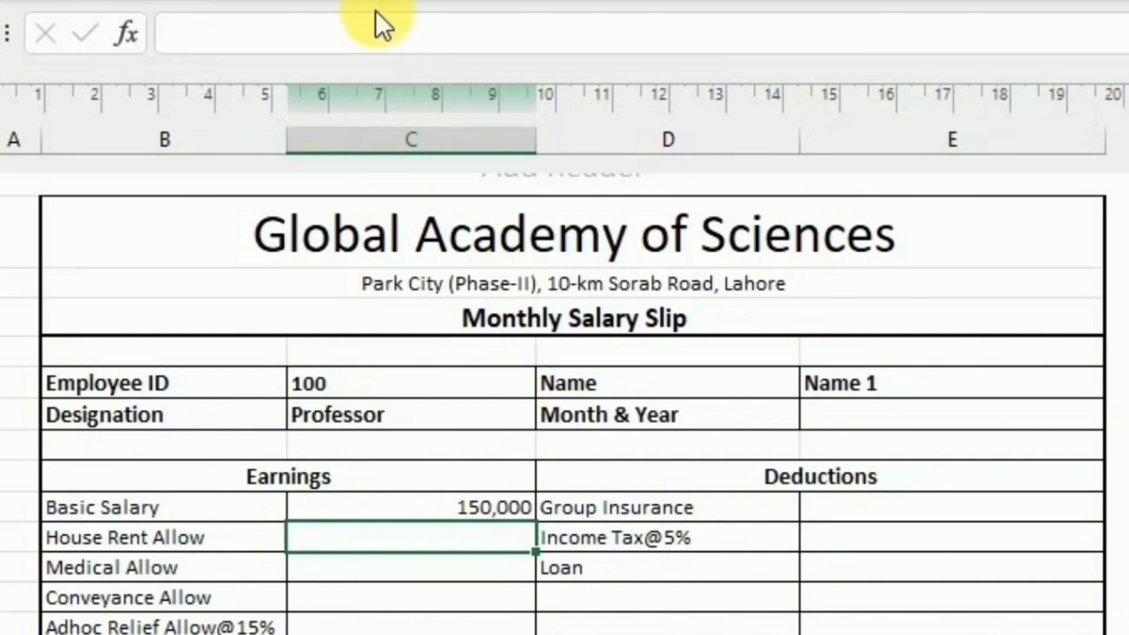
click(391, 36)
text(=)
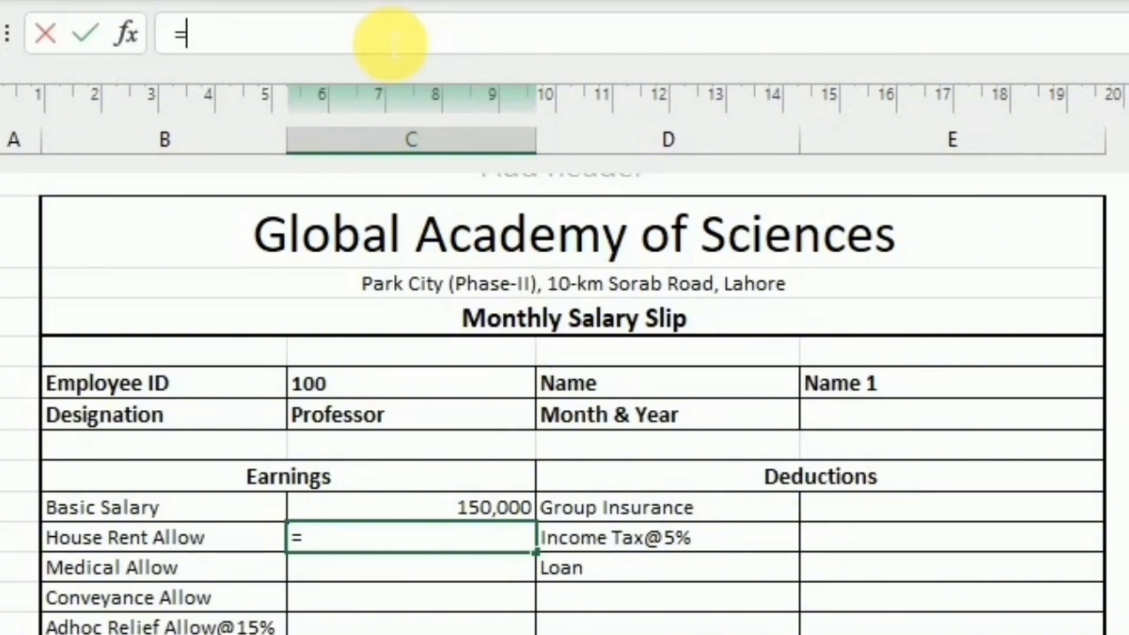
text(VLOOKUP(C5,Sheet2!A8:X17,2,0))
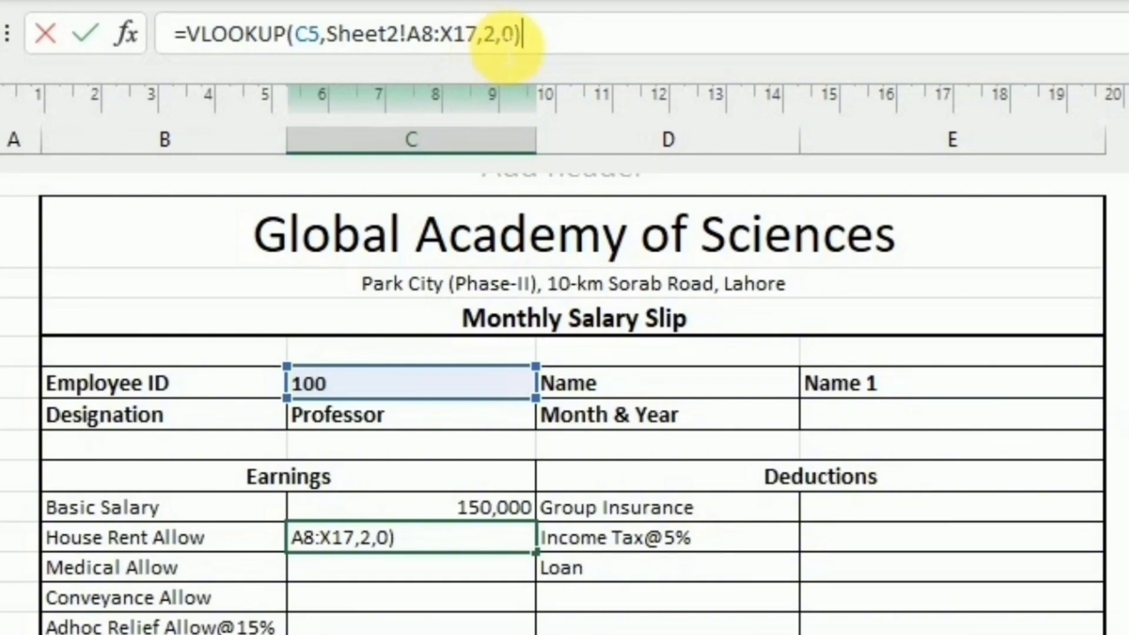
click(507, 46)
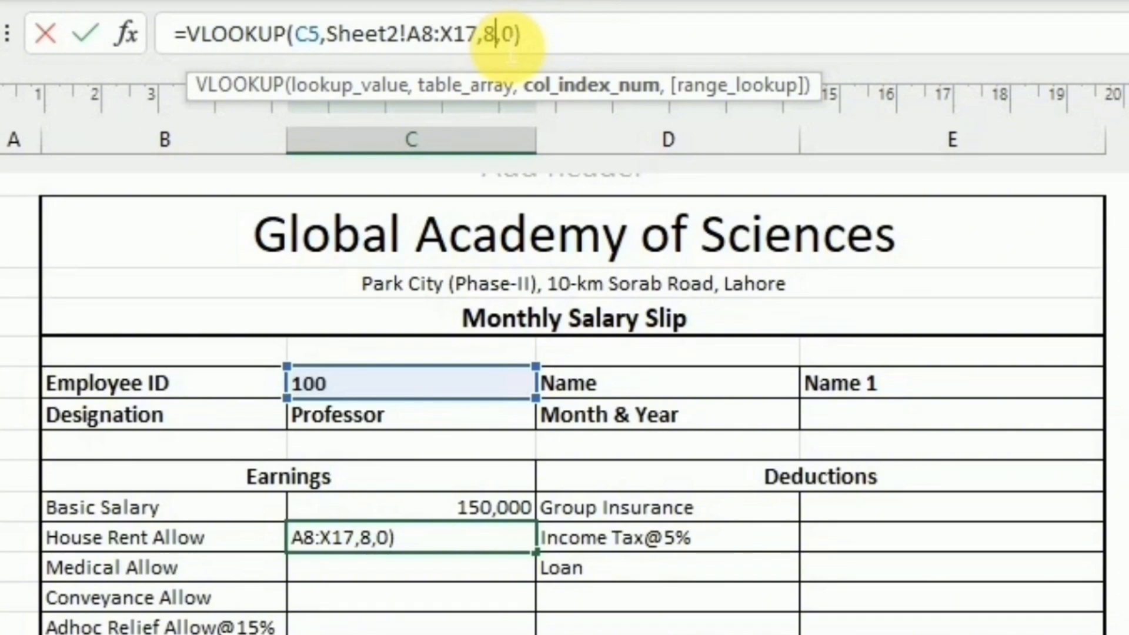
key(Return)
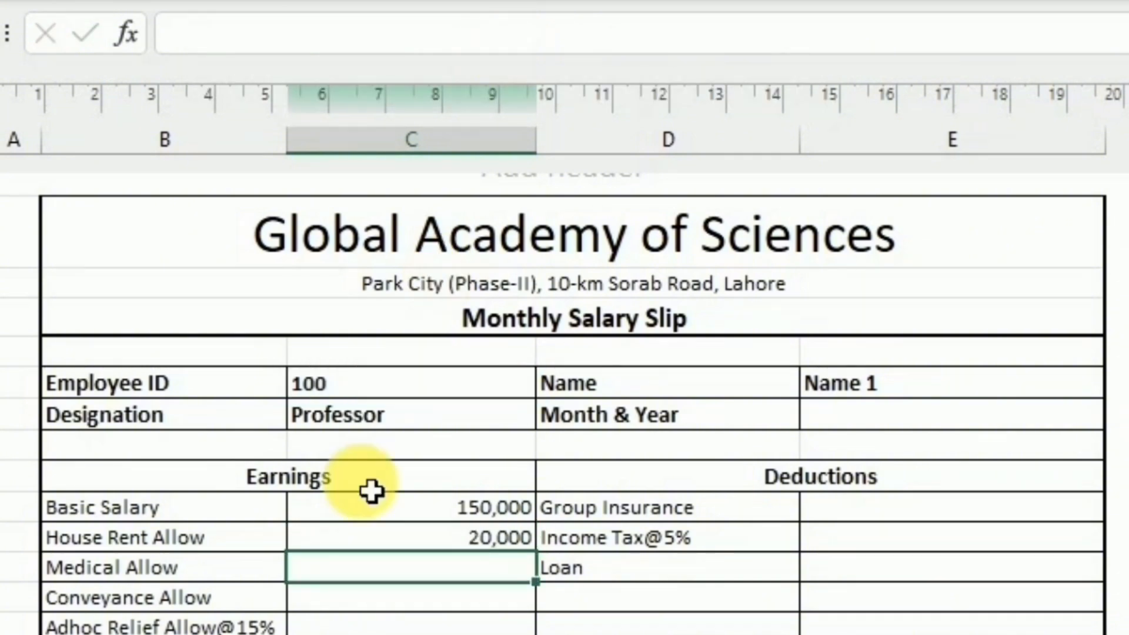
- Fill Medical Allow (10,000) and Conveyance Allow (5,000) with adjusted lookup formulas
click(478, 36)
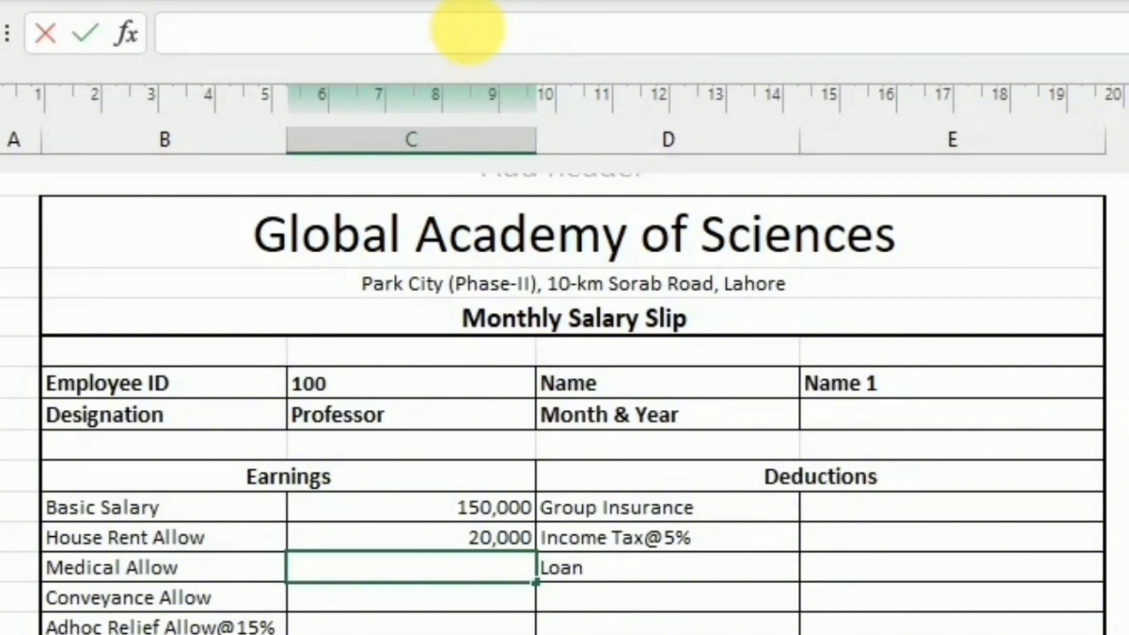
text(VLOOKUP(C5,Sheet2!A8:X17,2,0))
click(499, 45)
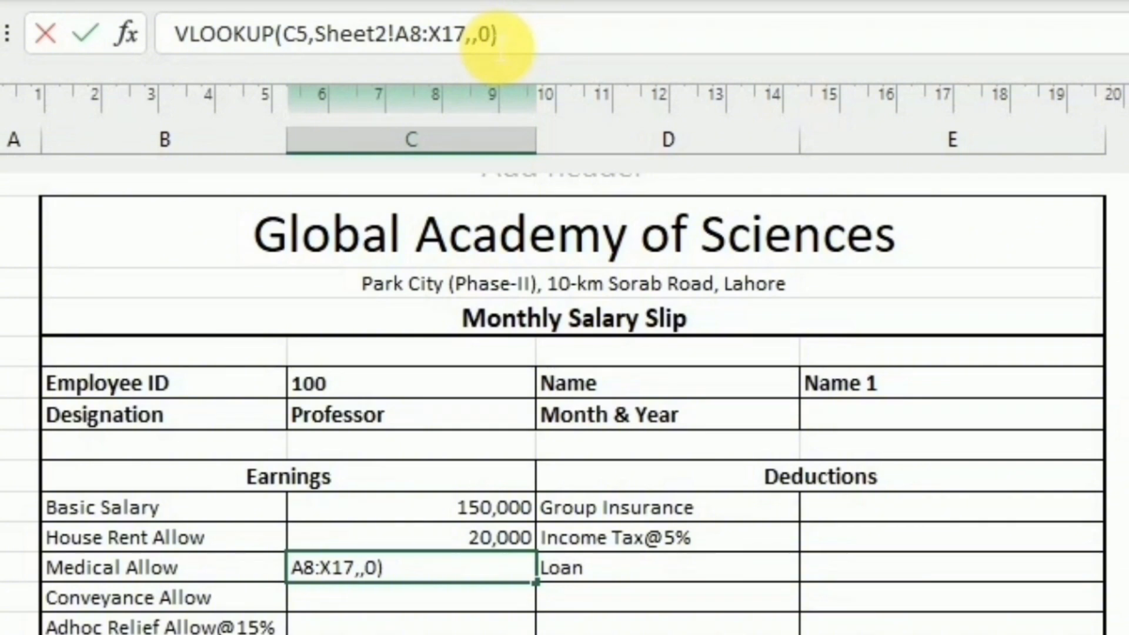
key(Return)
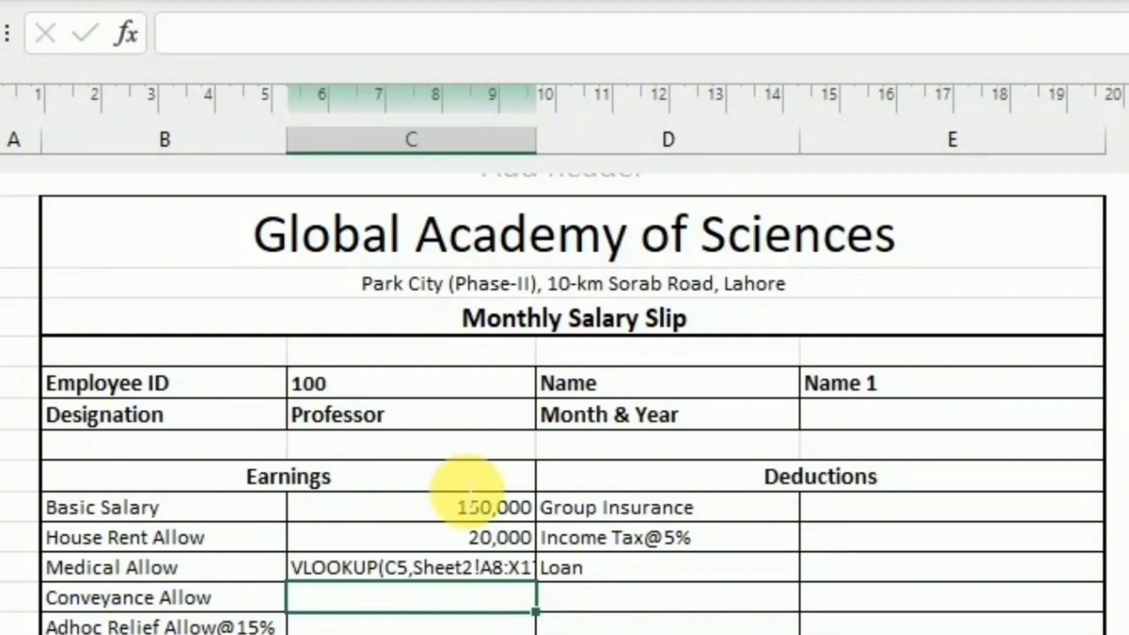
click(447, 567)
click(176, 35)
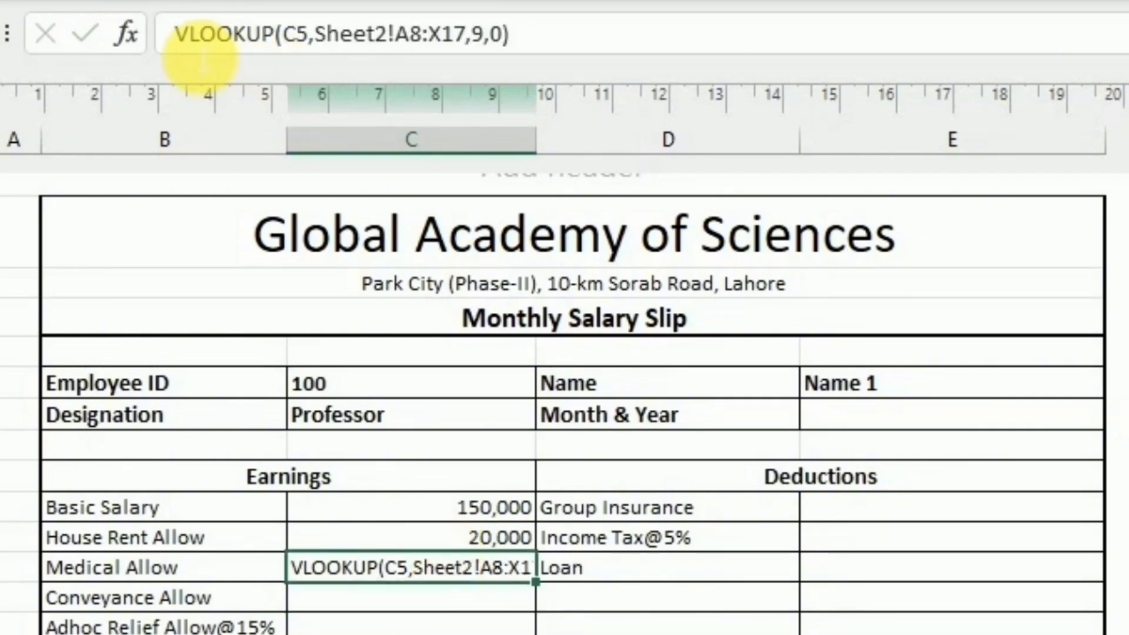
text(=)
key(Return)
text(VLOOKUP(C5,Sheet2!A8:X17,2,0))
click(492, 36)
key(BackSpace)
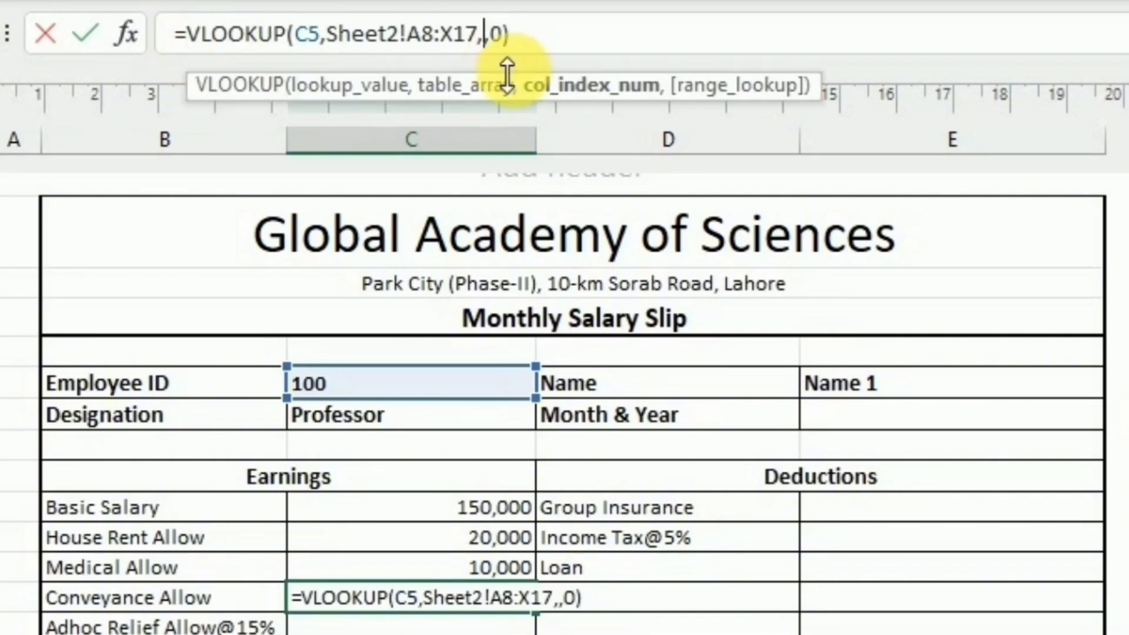
key(Return)
- Fill Adhoc Relief (22,500) and Overtime Pay (36,250) with adjusted lookup formulas
click(318, 42)
text(=)
text(VLOOKUP(C5,Sheet2!A8:X17,2,0))
key(Return)
click(270, 37)
text(=VLOOKUP(C5,Sheet2!A8:X17,2,0))
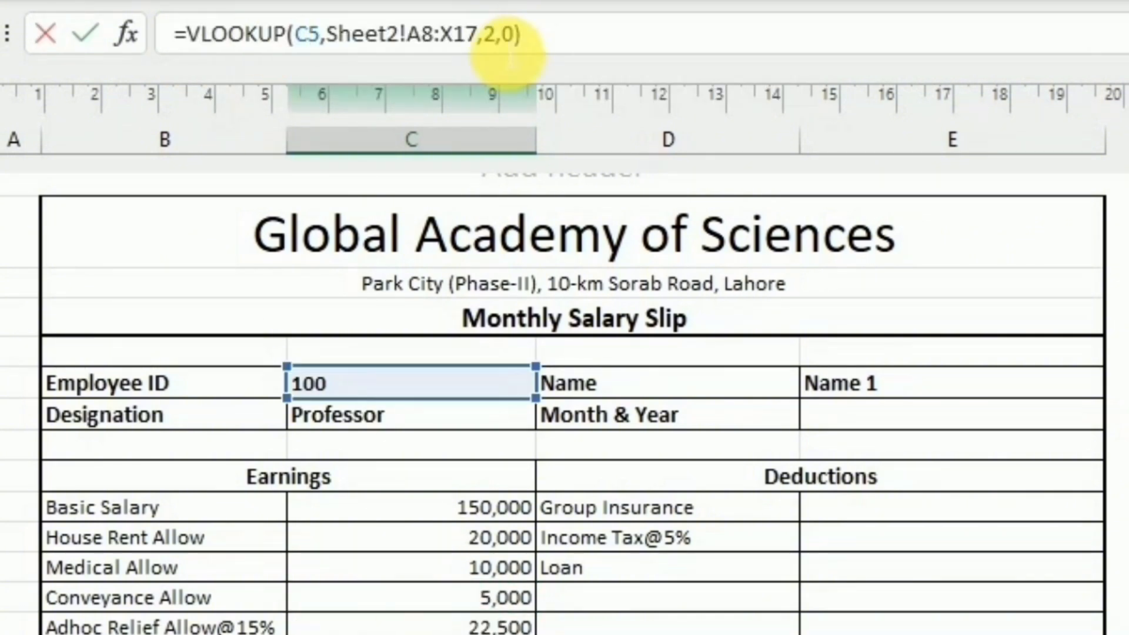
click(505, 47)
key(BackSpace)
text(9)
key(Return)
- Fill deductions with lookups: Group Insurance 220, Income Tax 18,000, Loan 7,500
double_click(843, 510)
text(=VLOOKUP(C5,Sheet2!A8:X17,2,0))
key(Return)
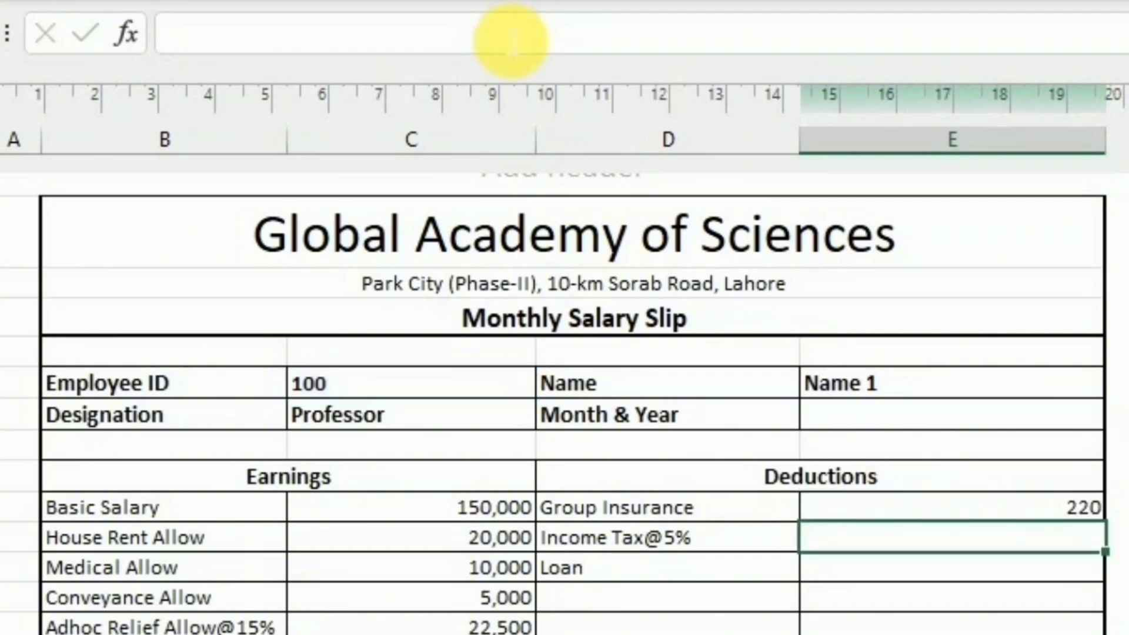
click(396, 26)
text(=VLOOKUP(C5,Sheet2!A8:X17,2,0))
click(499, 40)
text(0)
key(Return)
text(=VLOOKUP(C5,Sheet2!A8:X17,2,0))
click(499, 40)
text(1)
key(Return)
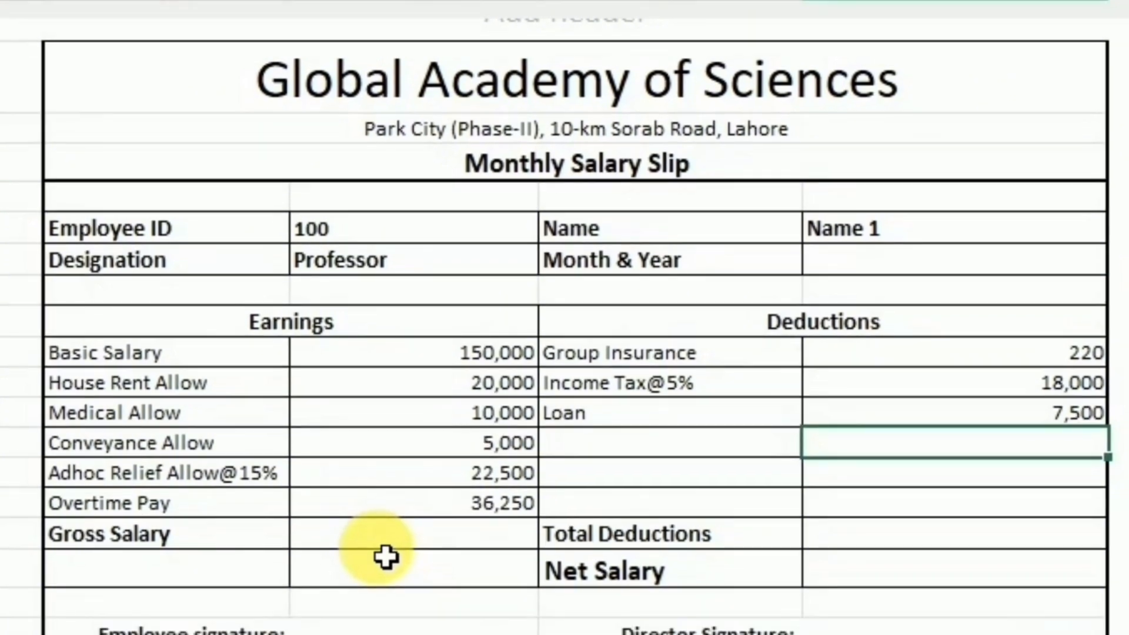
- Enter =sum(C9:C14) in the Gross Salary cell, totalling 243,750
click(384, 552)
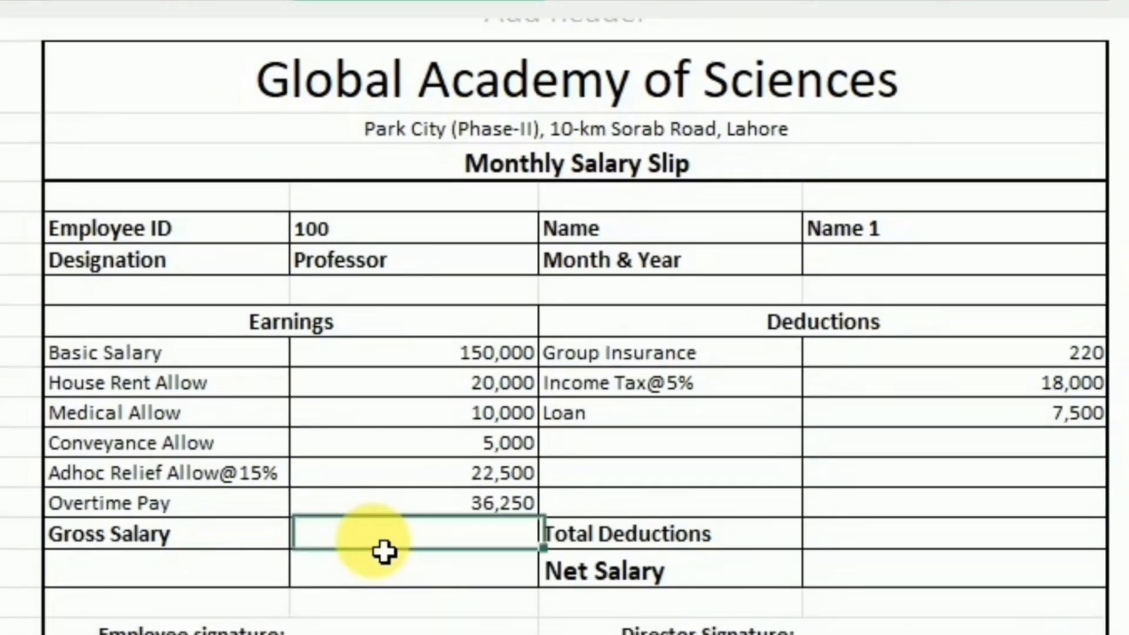
text(=)
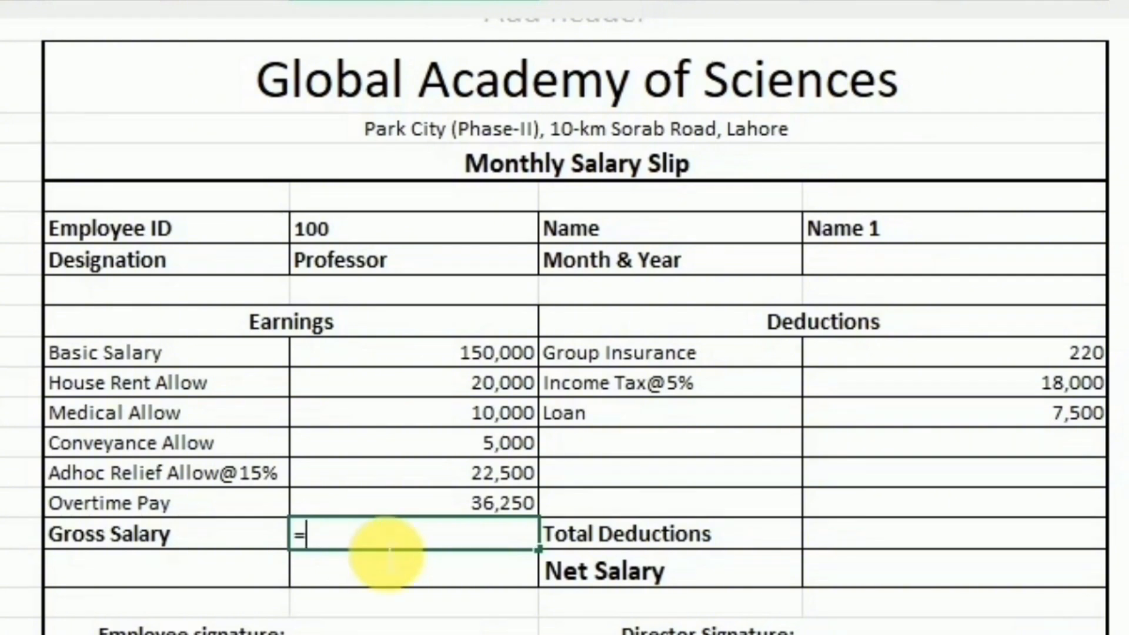
text(sum()
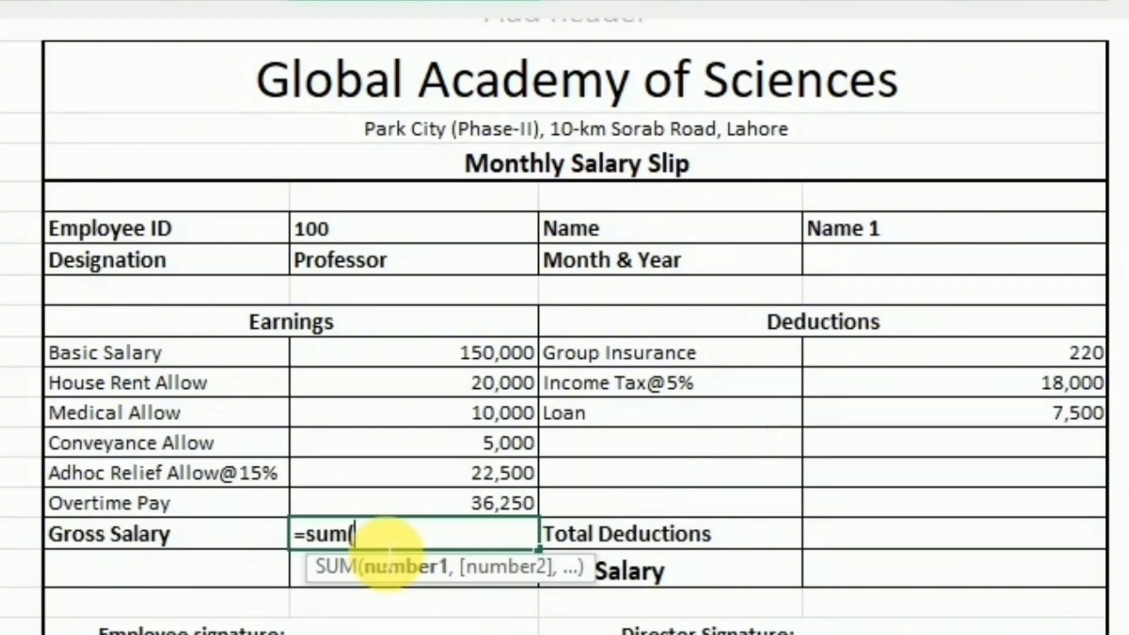
drag(466, 365, 467, 516)
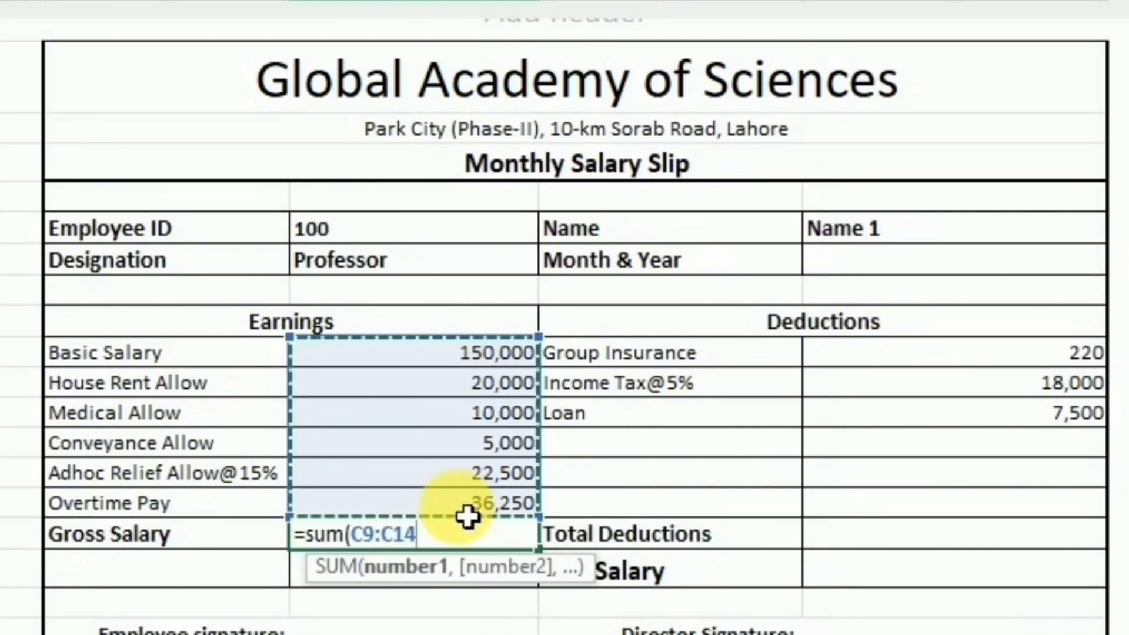
text())
key(Return)
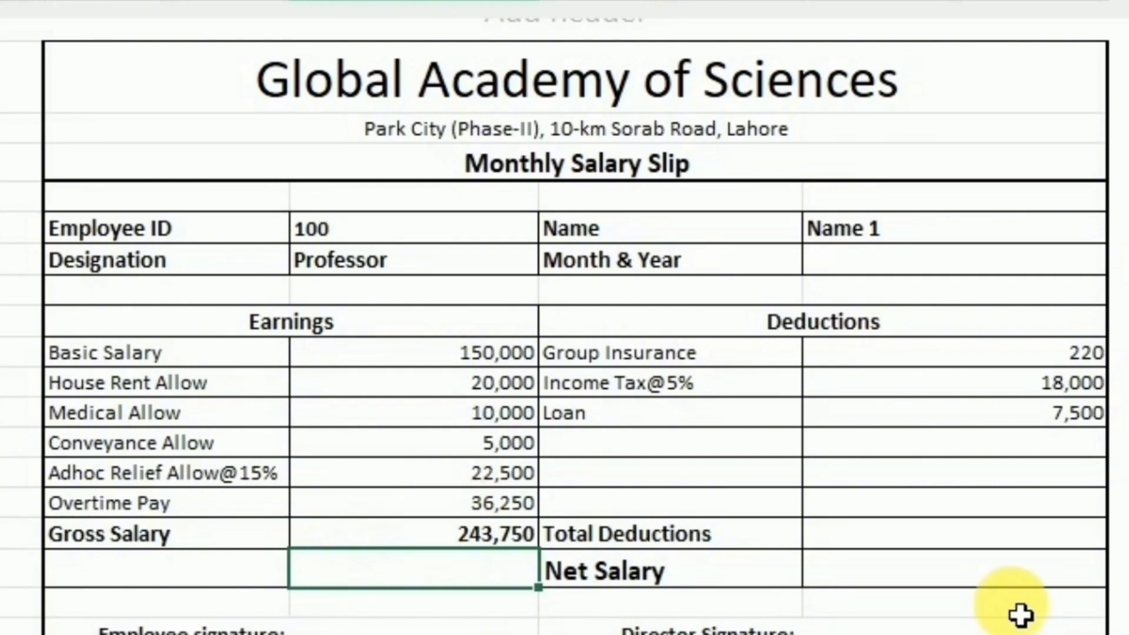